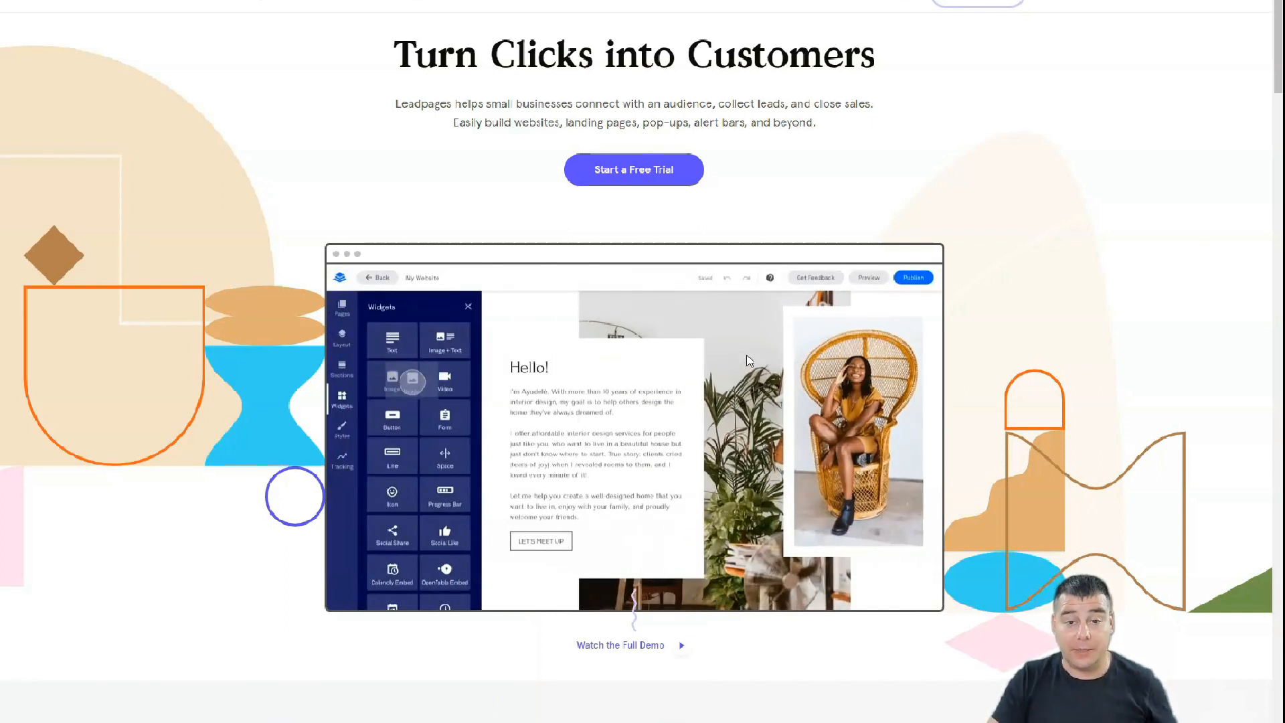
Look through the Leadpages homepage, from its feature overview and customer stories to the templates, integrations and customer support sections.
scroll(1011, 321, down, 7)
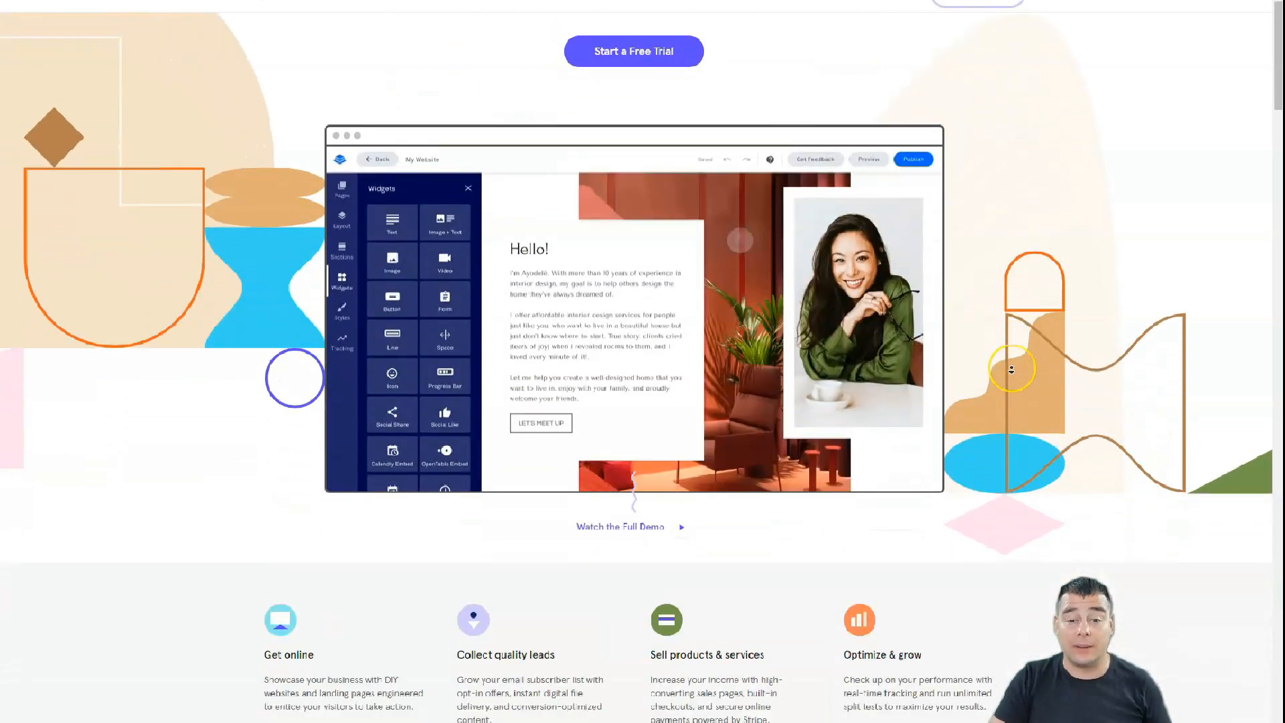
scroll(1010, 369, down, 7)
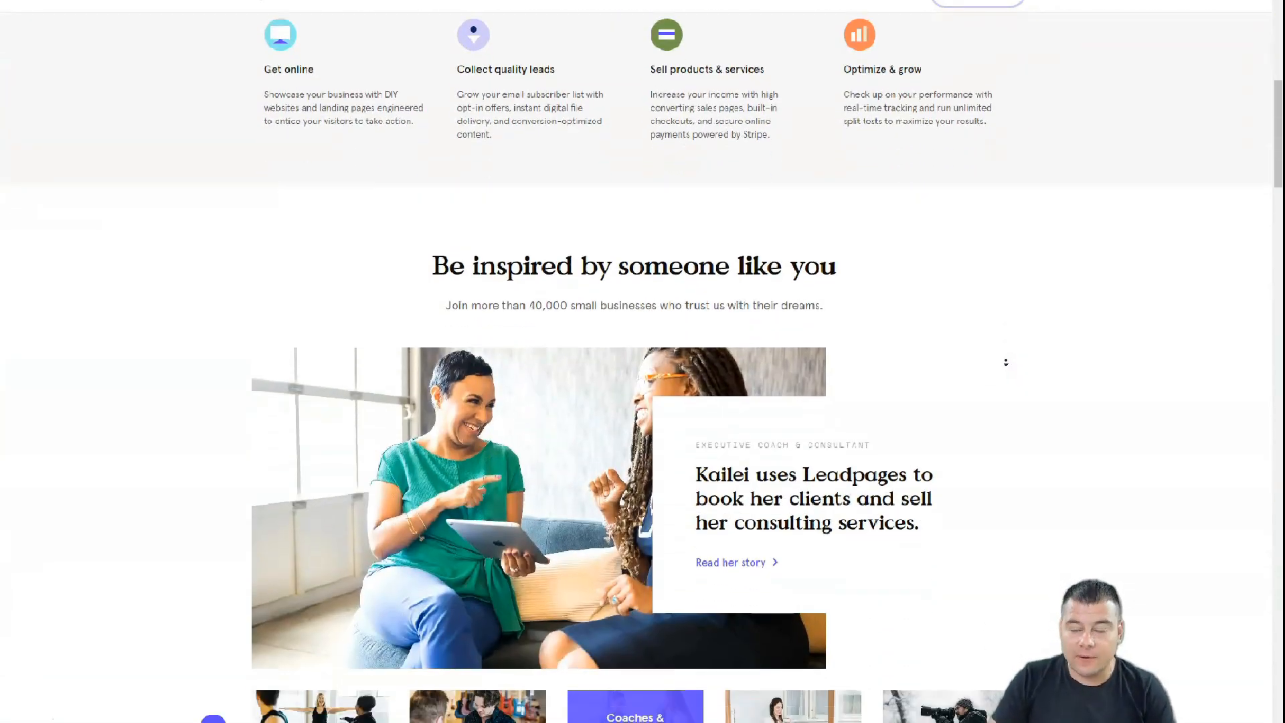
scroll(1007, 362, down, 6)
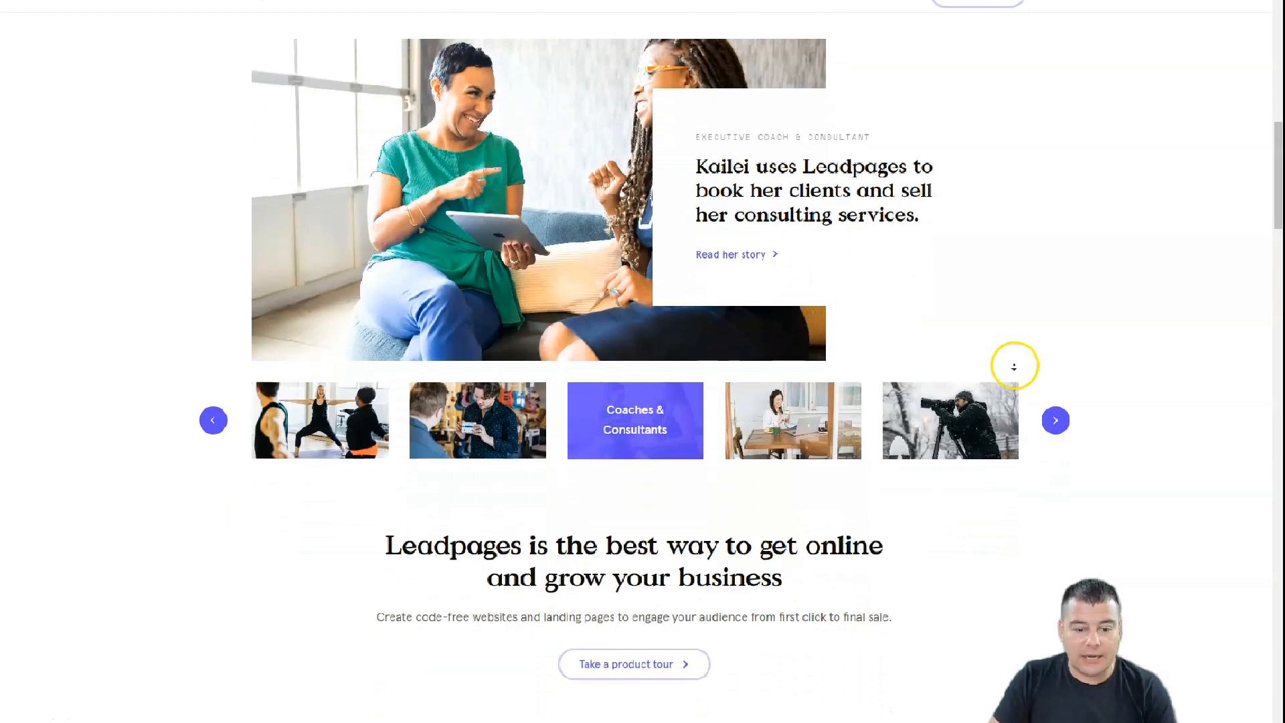
scroll(1011, 374, down, 4)
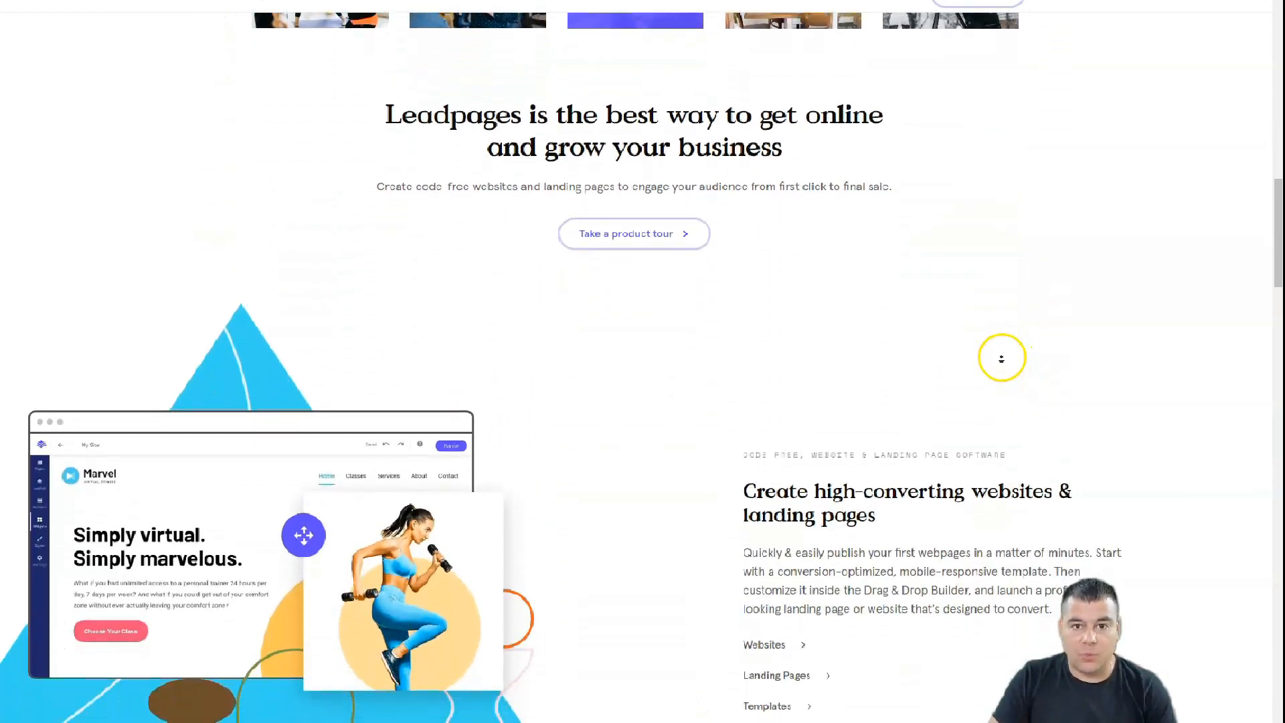
scroll(985, 351, down, 6)
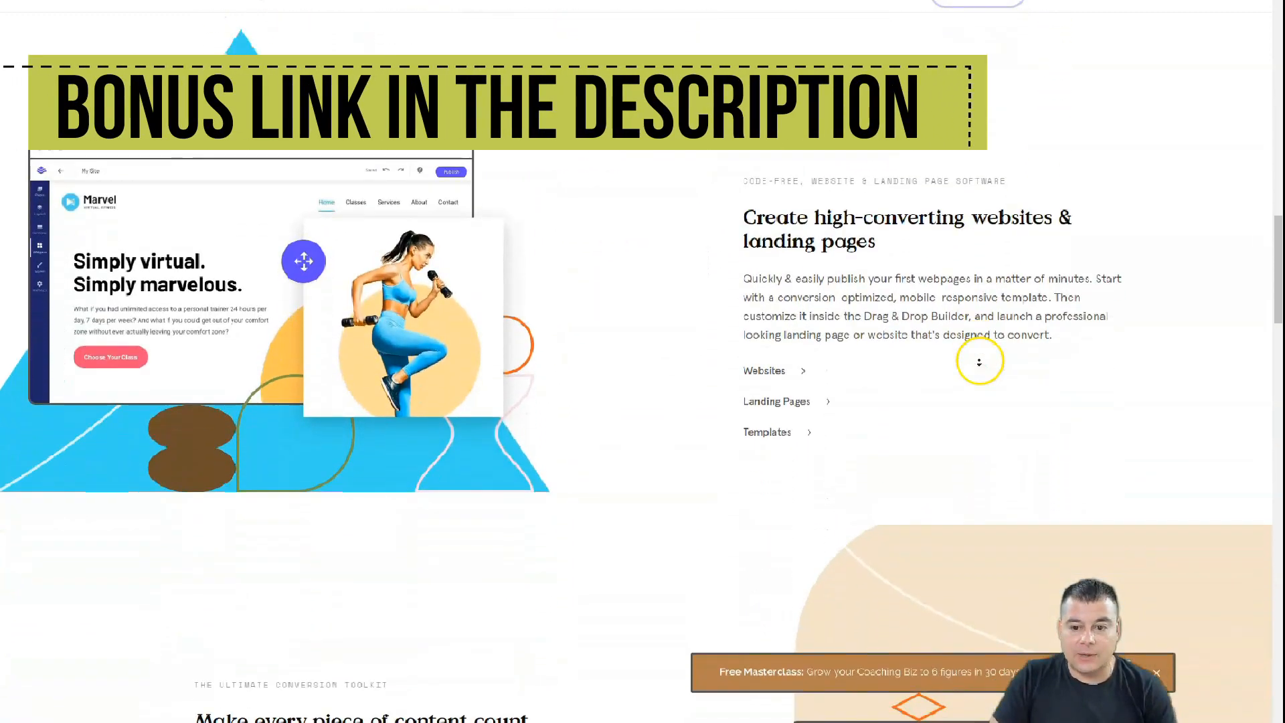
scroll(956, 350, down, 4)
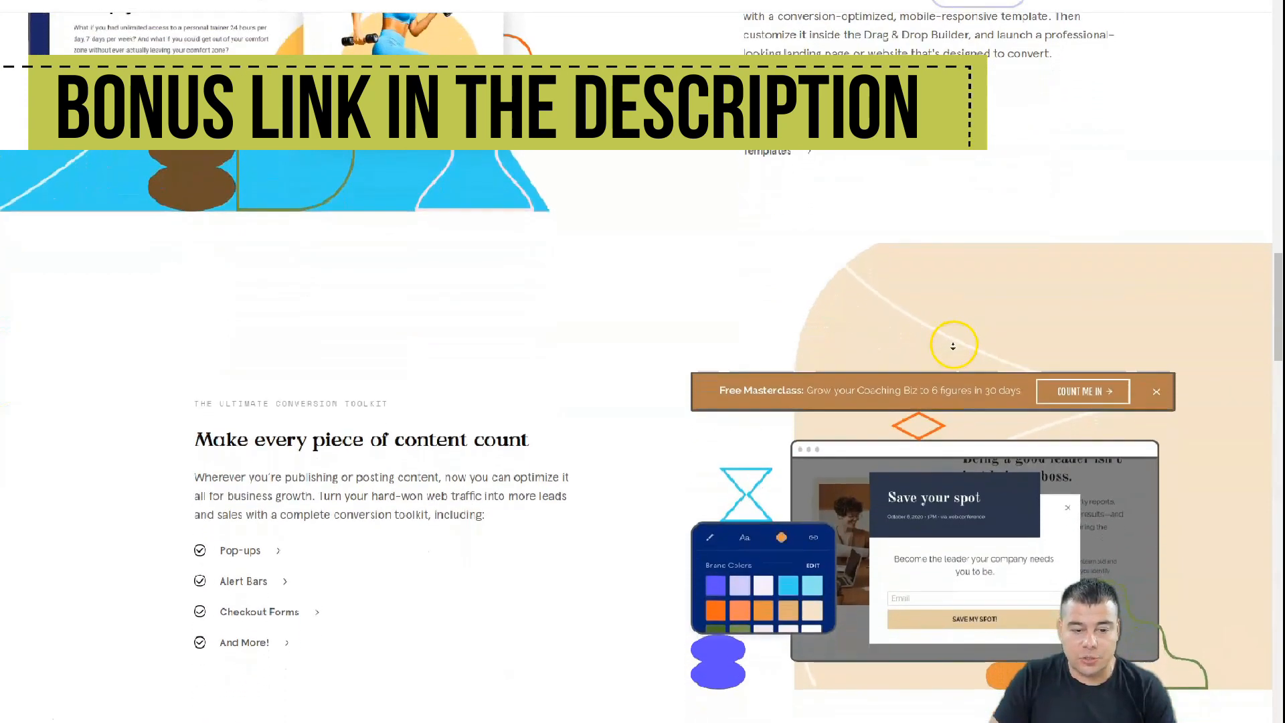
scroll(944, 373, down, 14)
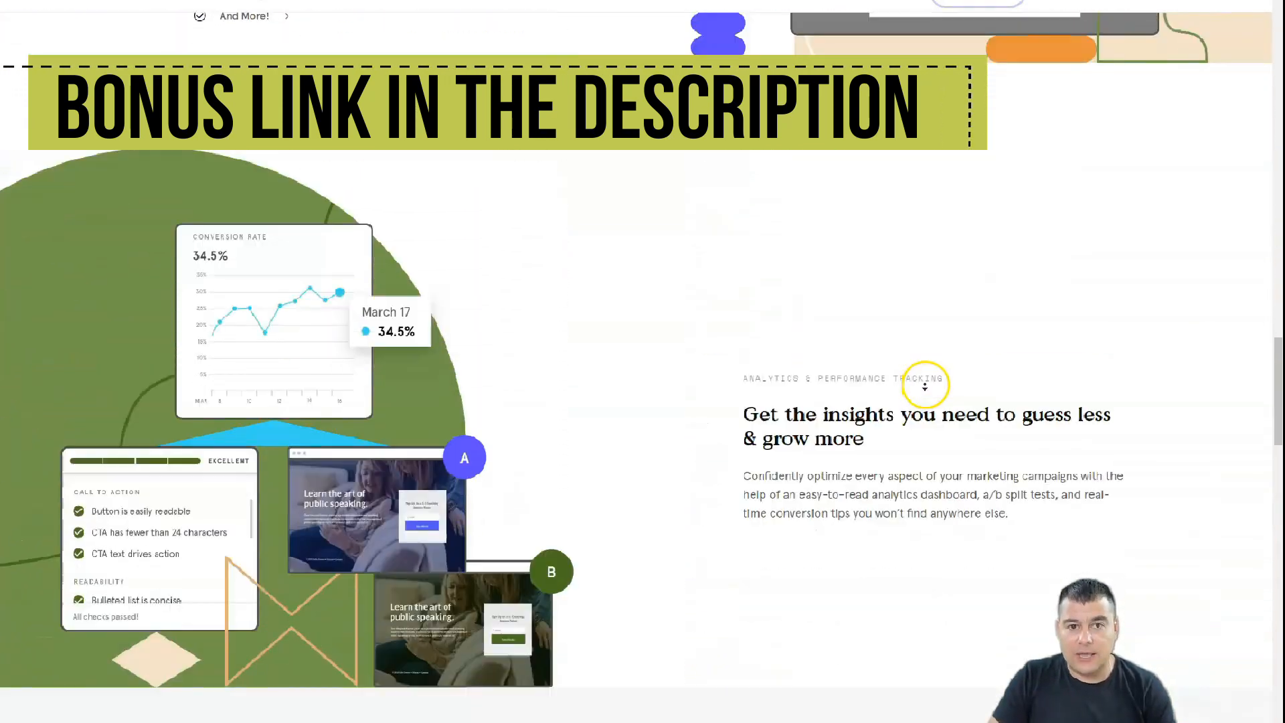
scroll(916, 376, down, 9)
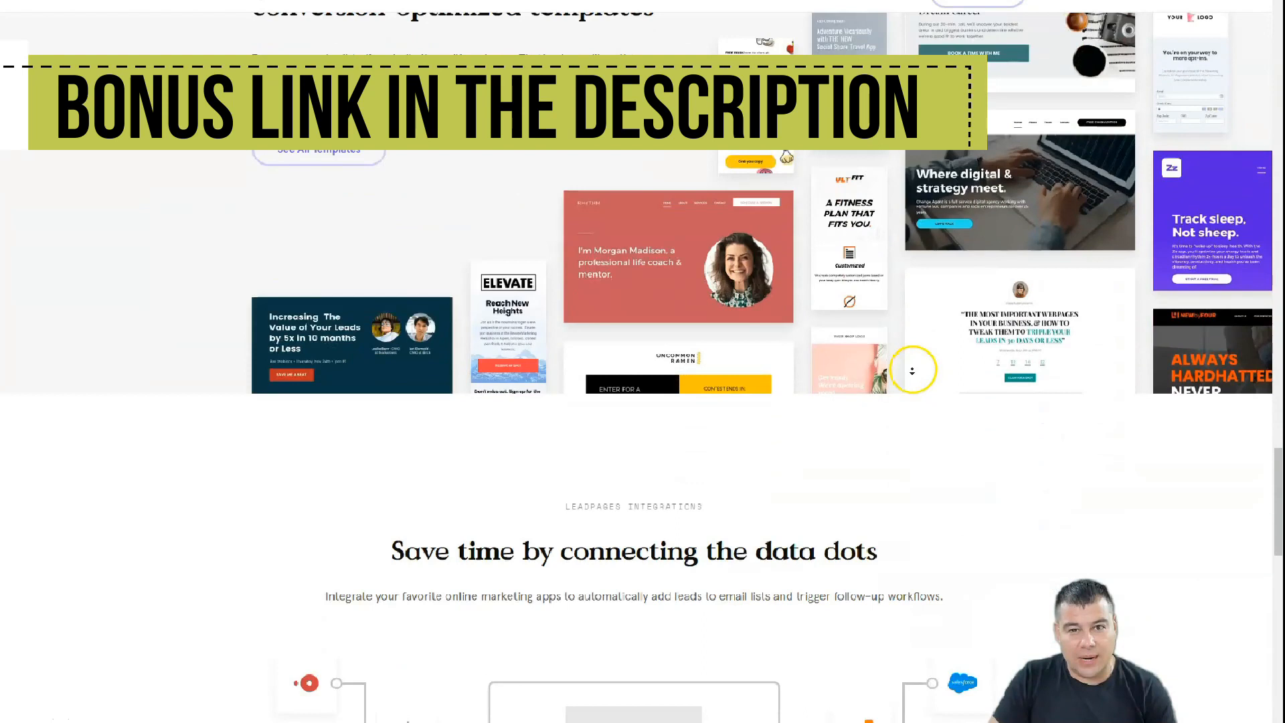
scroll(914, 365, down, 2)
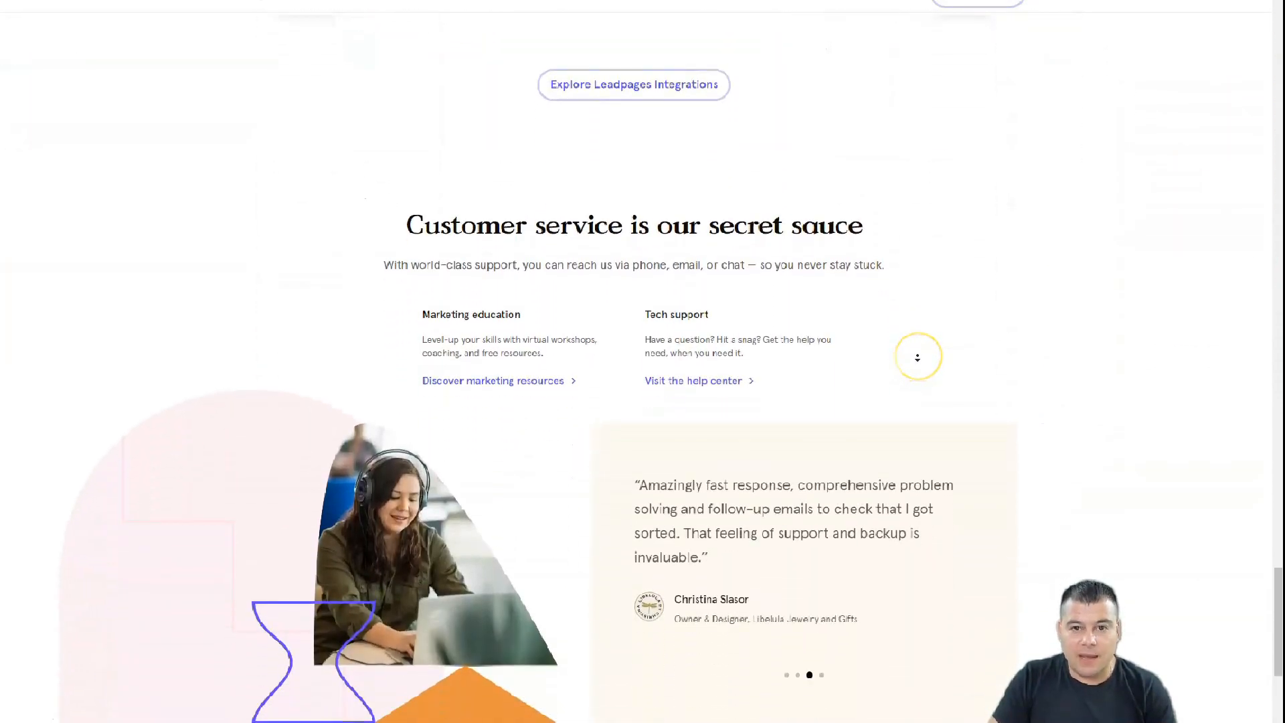
scroll(917, 357, down, 1)
scroll(906, 271, up, 20)
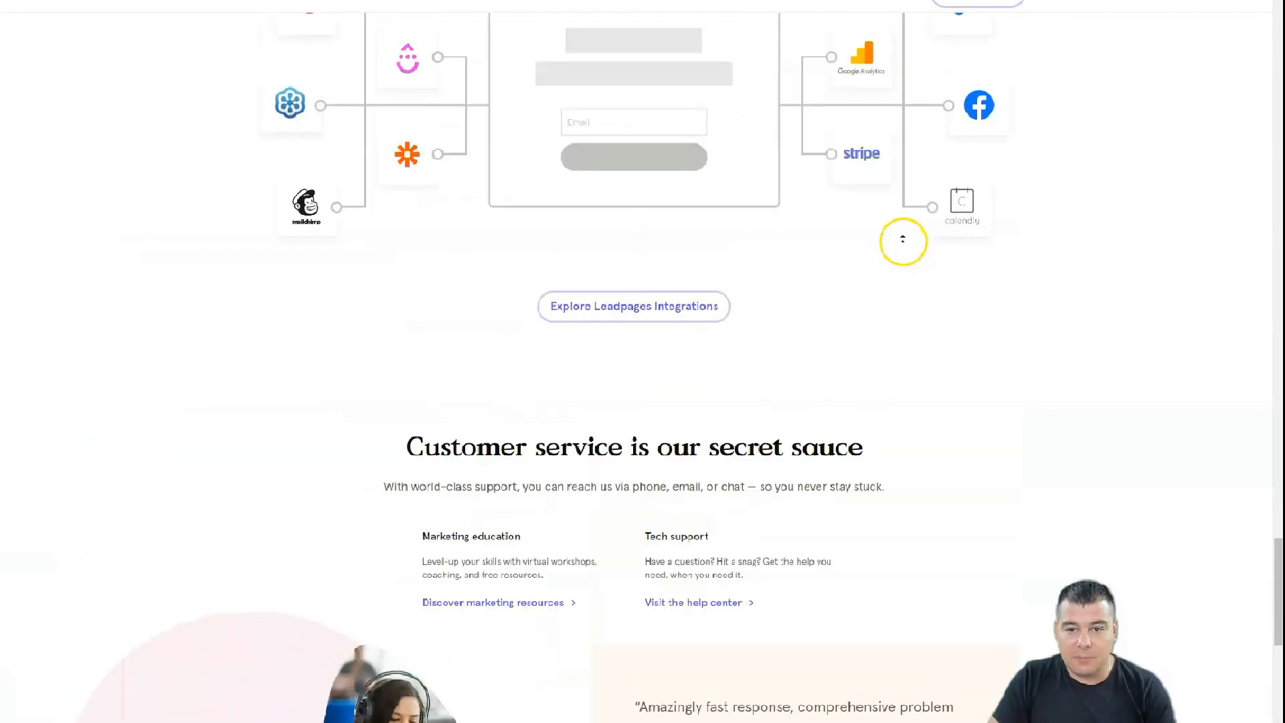
scroll(906, 255, up, 20)
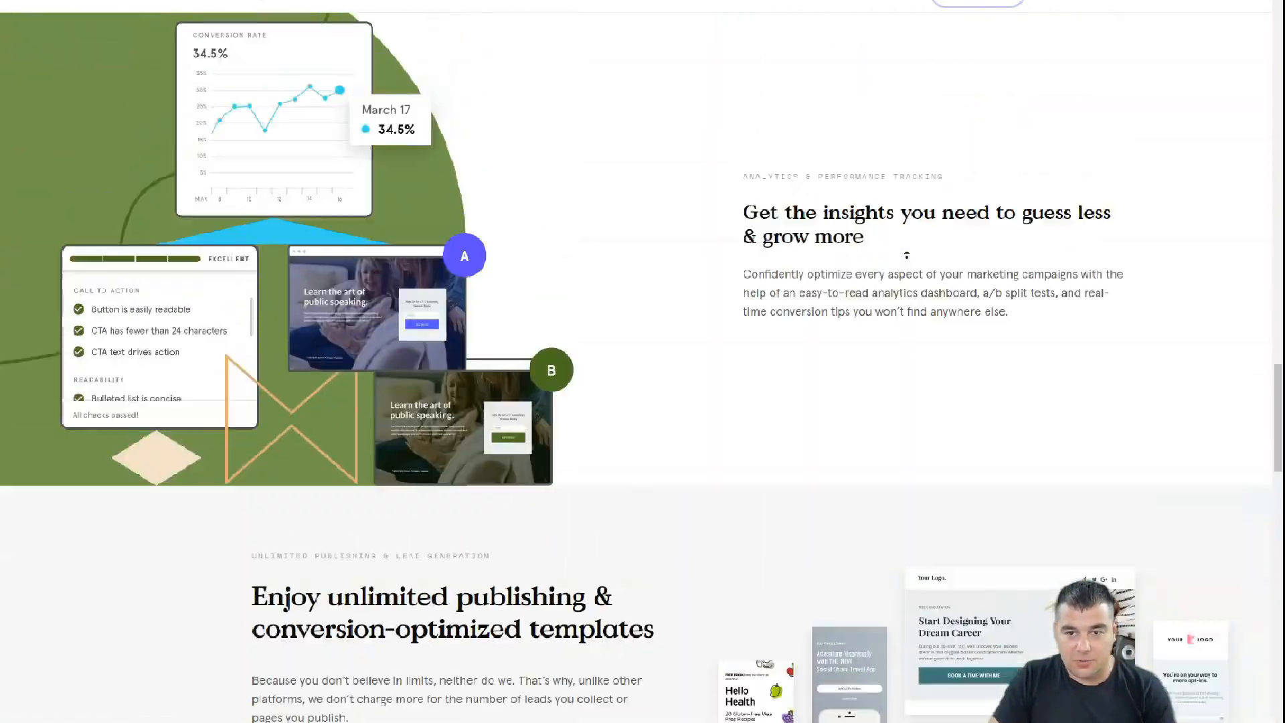
scroll(906, 255, up, 15)
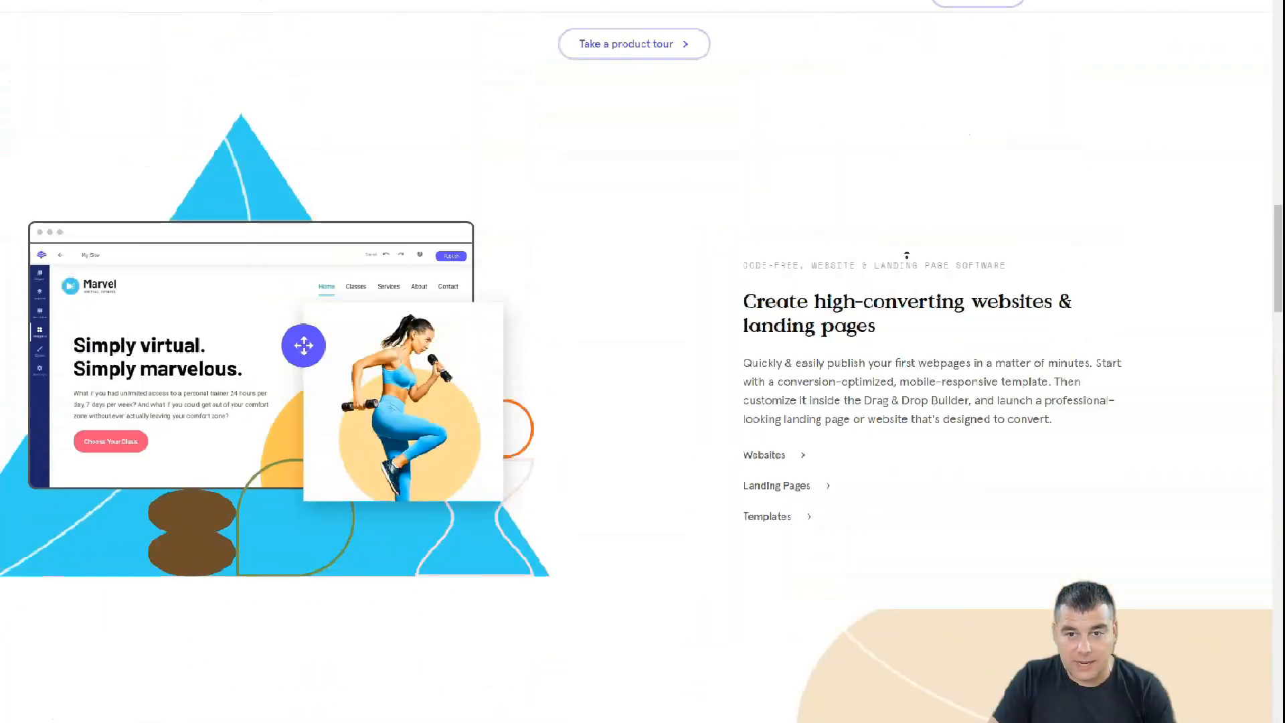
scroll(911, 266, up, 12)
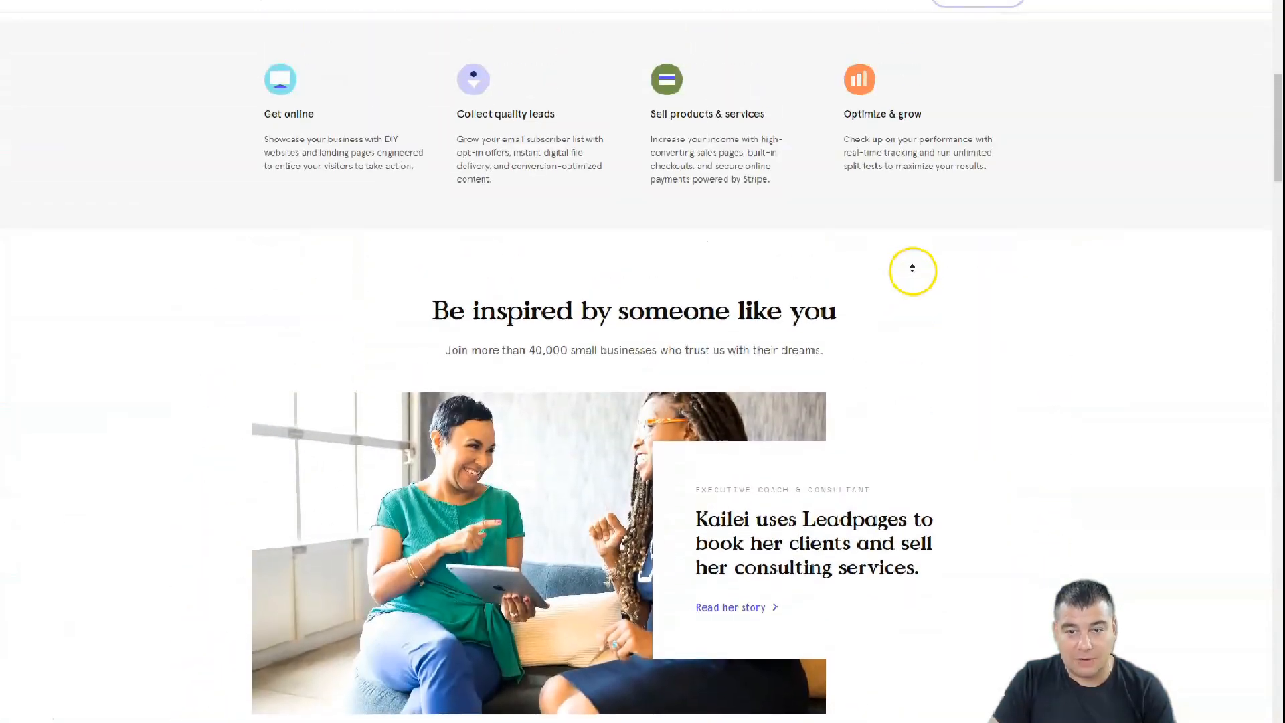
scroll(904, 273, up, 2)
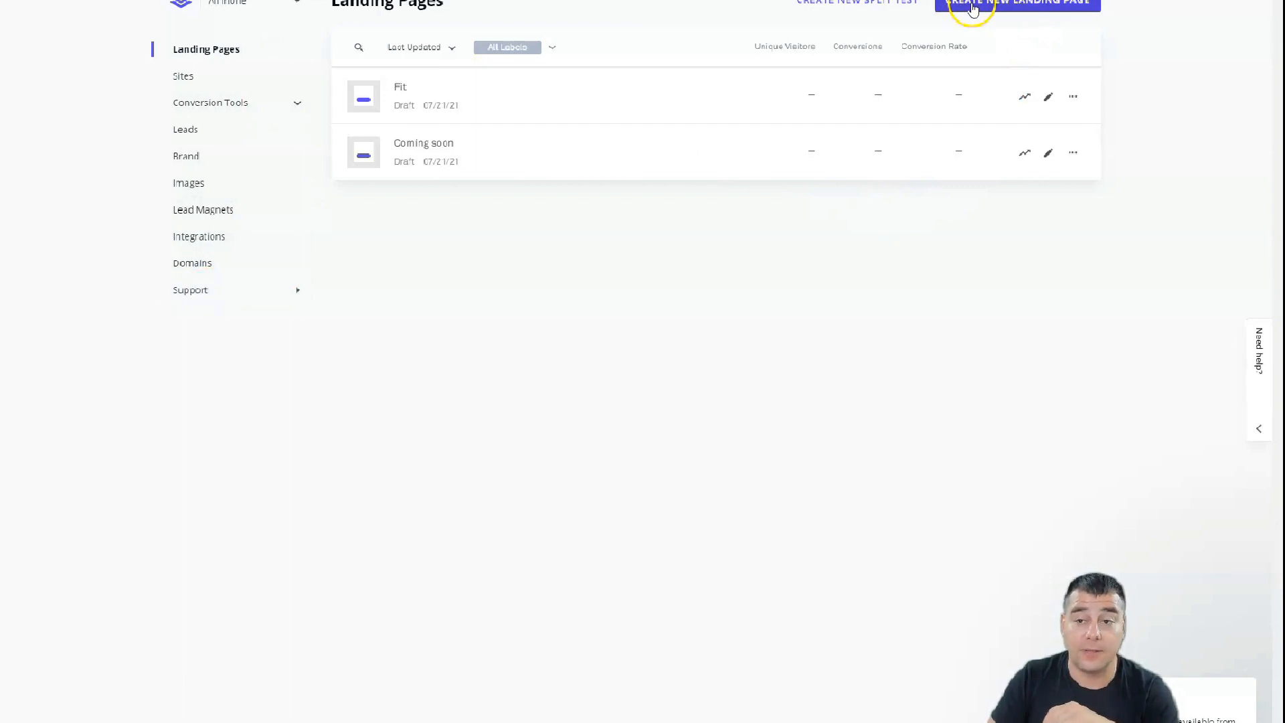
Start creating a new landing page and look through the first rows of landing page templates.
click(973, 8)
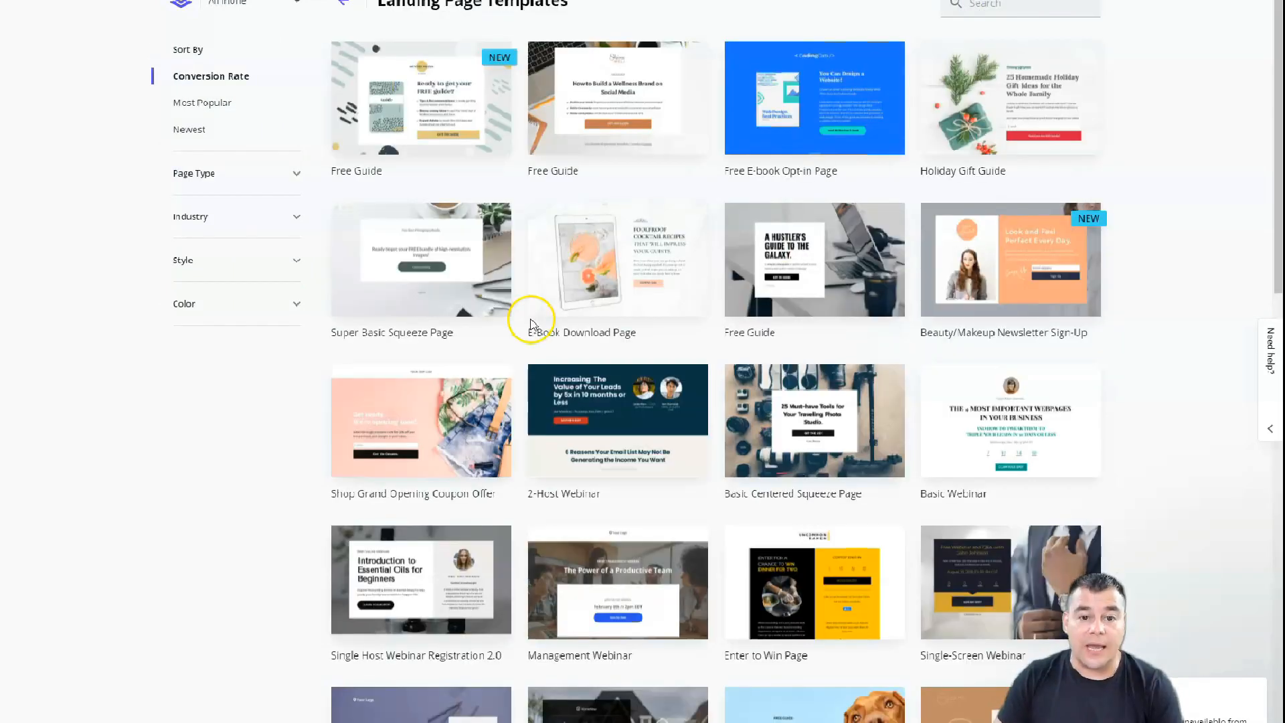
mouse_move(531, 287)
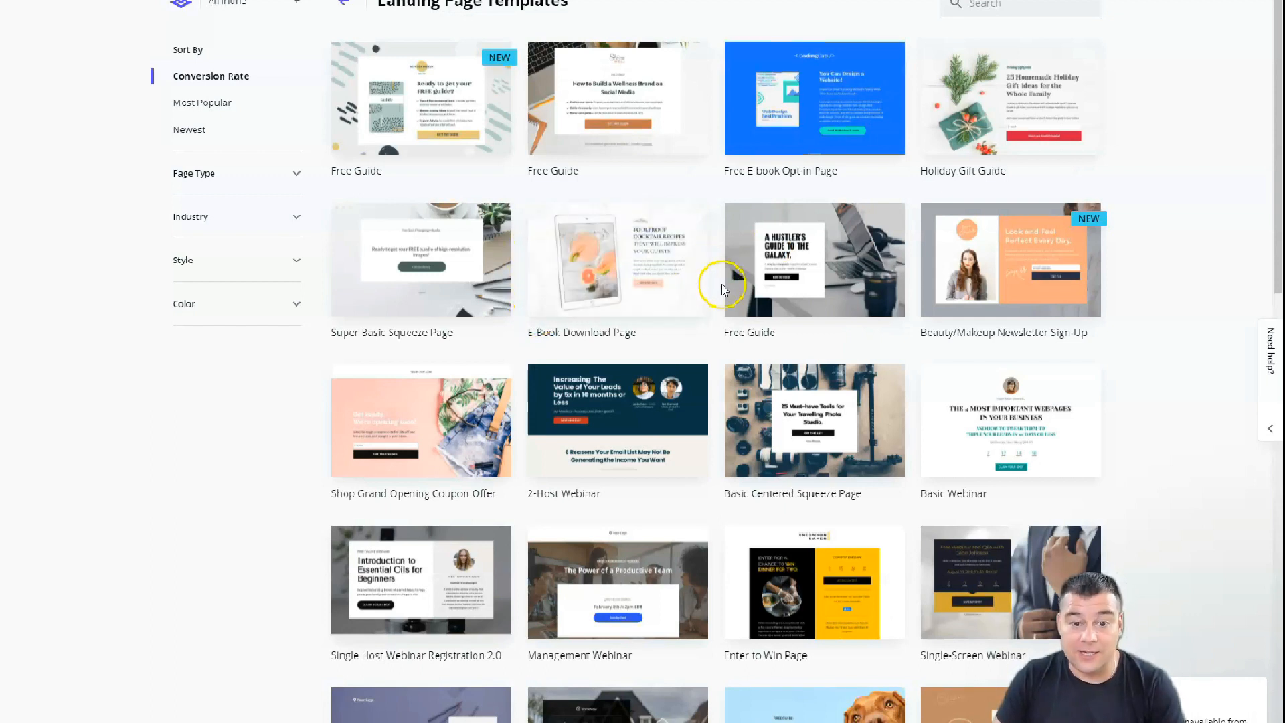
scroll(720, 313, down, 3)
scroll(720, 312, down, 6)
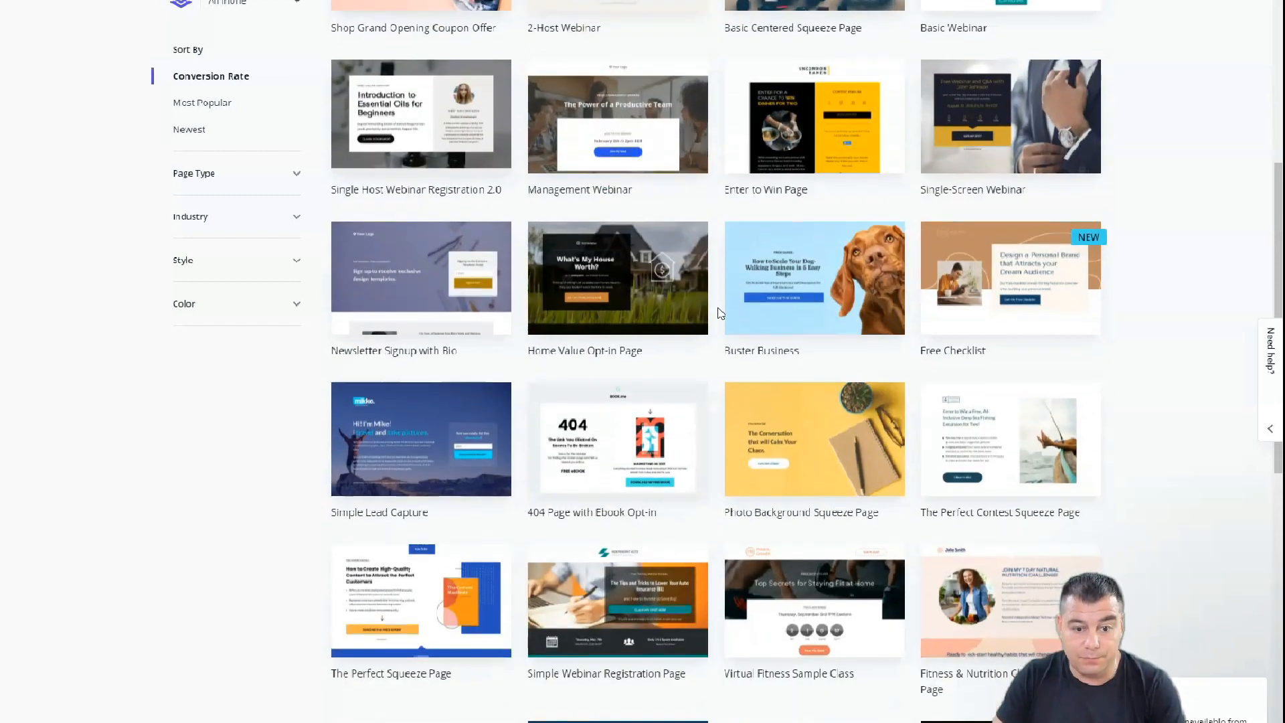
scroll(720, 313, down, 2)
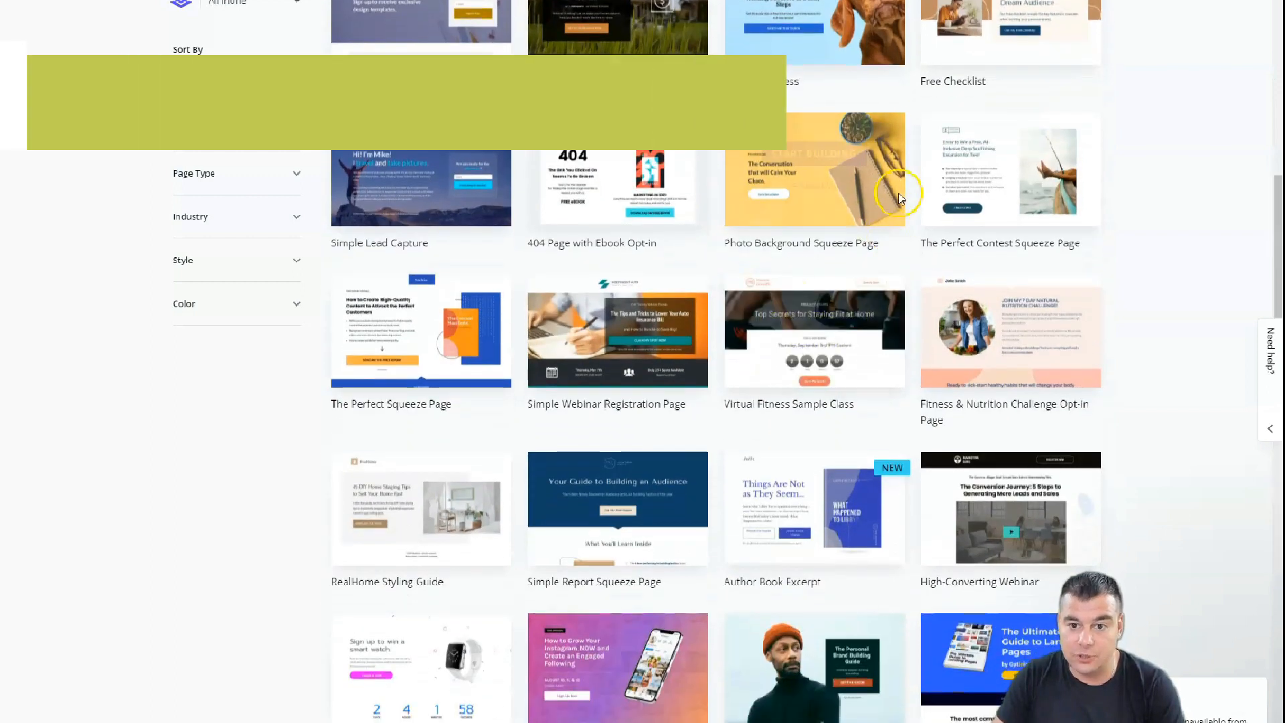
Preview the Photo Background Squeeze Page template, then return to the template gallery.
click(815, 187)
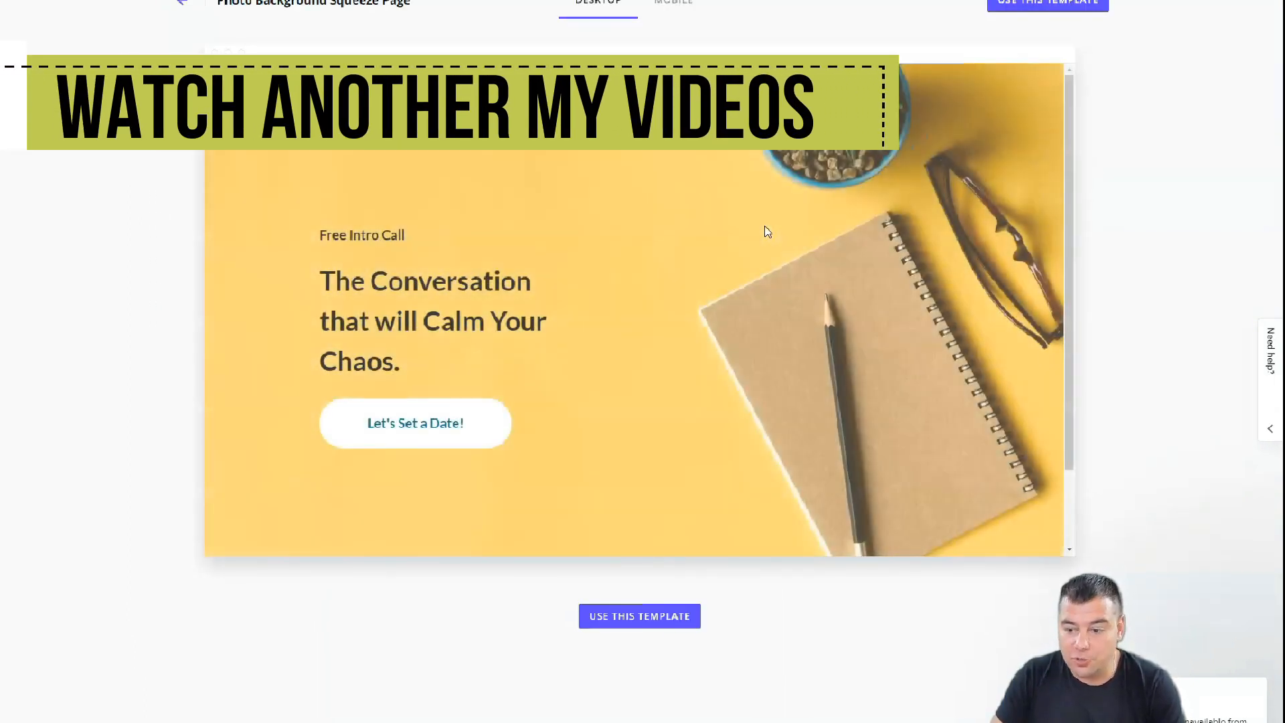
scroll(731, 271, down, 2)
scroll(731, 271, up, 2)
click(180, 5)
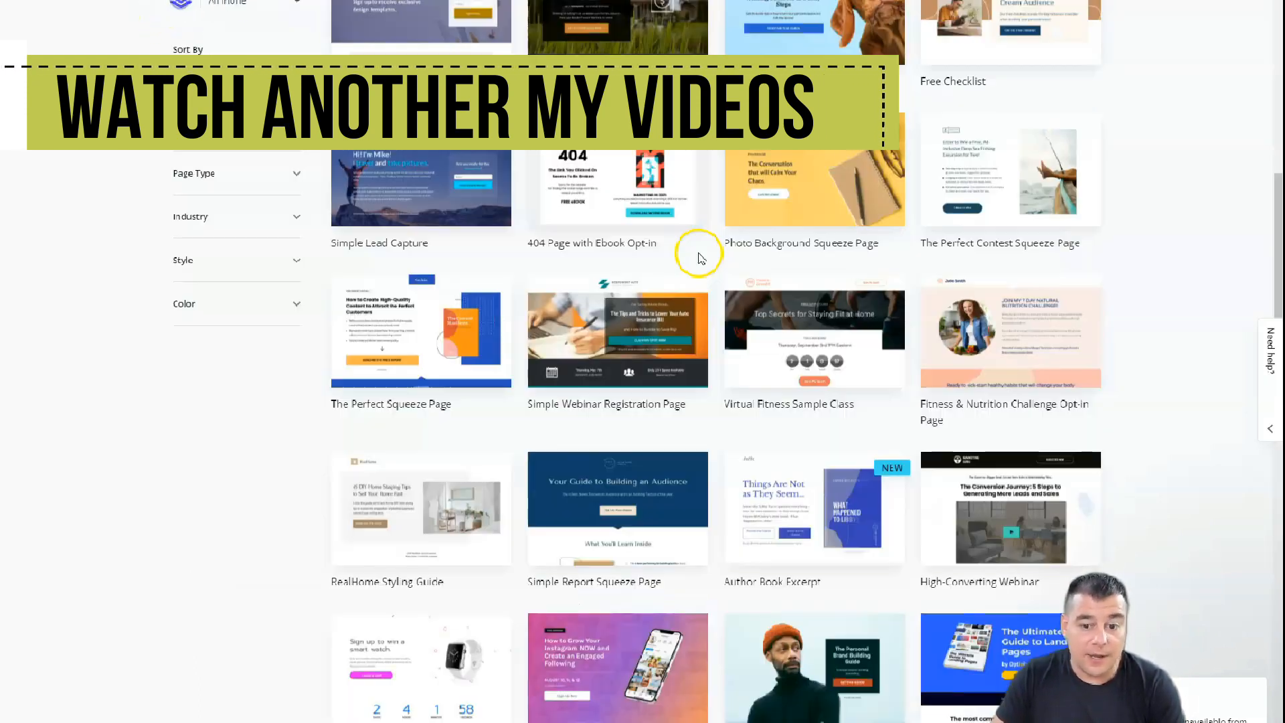
Browse further through the landing page templates, examining the webinar, checkout, event, course and sales page designs.
scroll(807, 365, down, 4)
scroll(801, 367, down, 4)
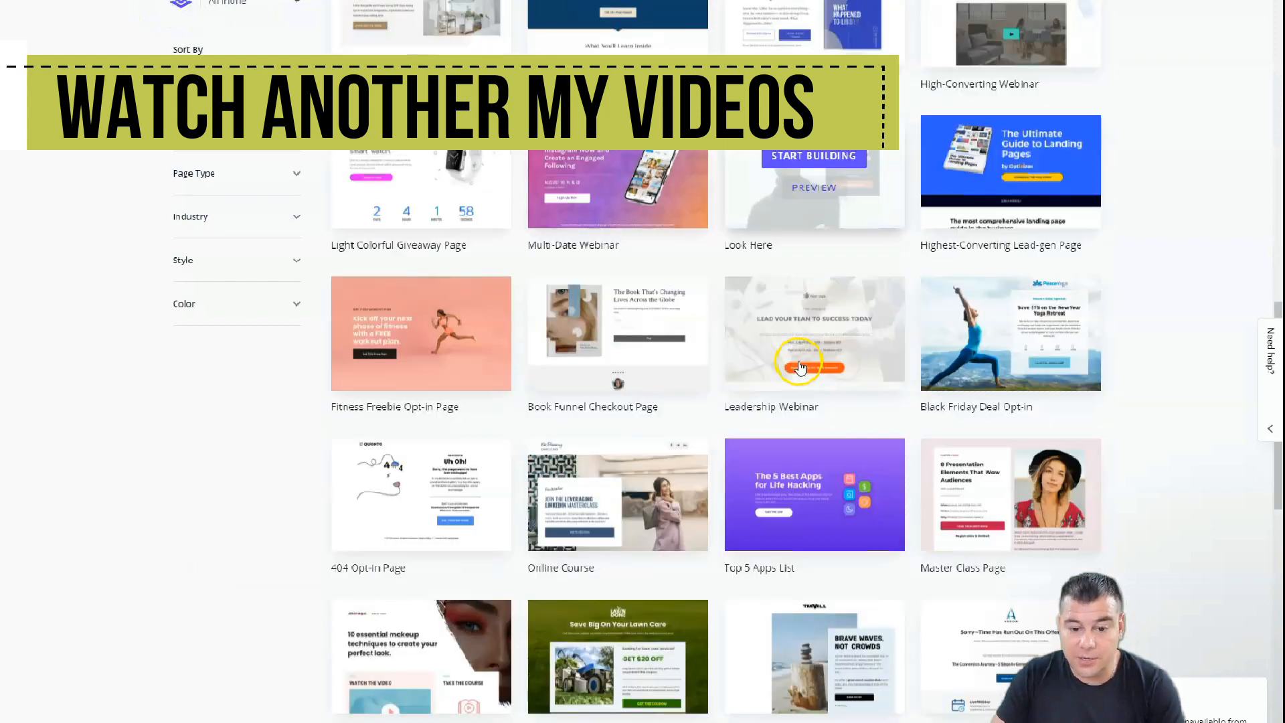
scroll(759, 369, down, 4)
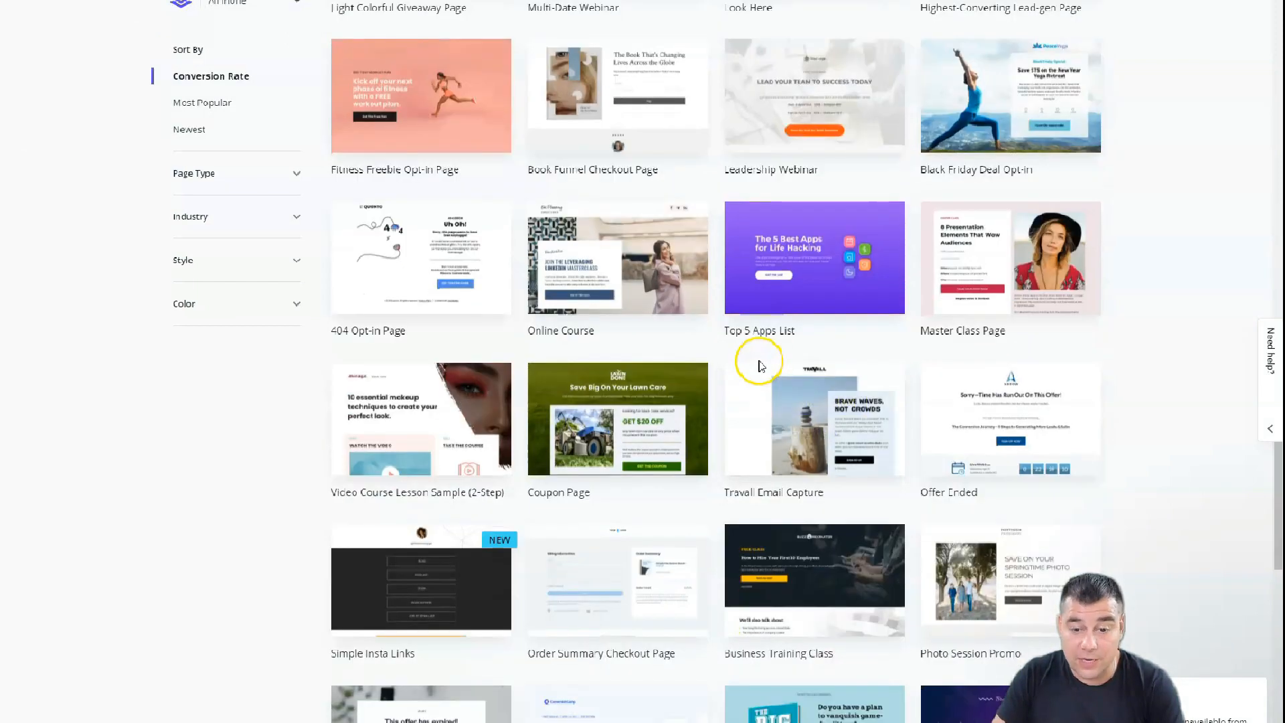
scroll(846, 365, down, 1)
scroll(847, 364, down, 5)
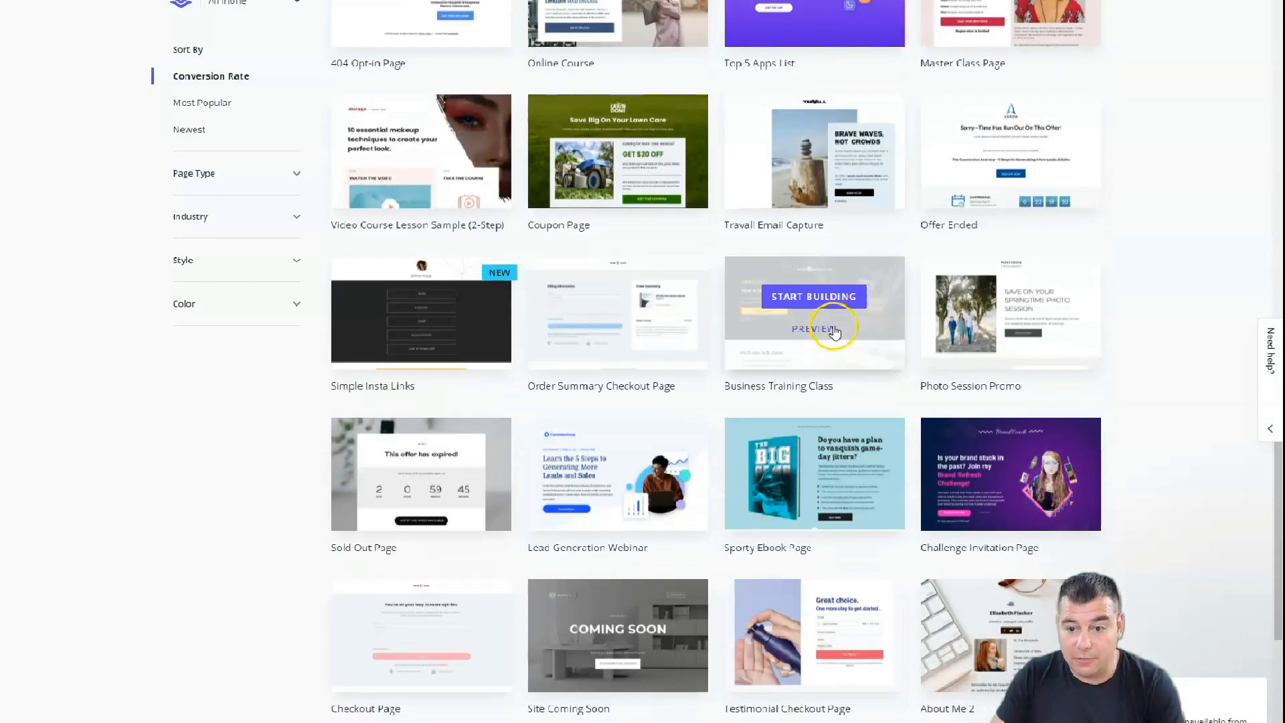
scroll(574, 367, down, 4)
scroll(772, 328, down, 5)
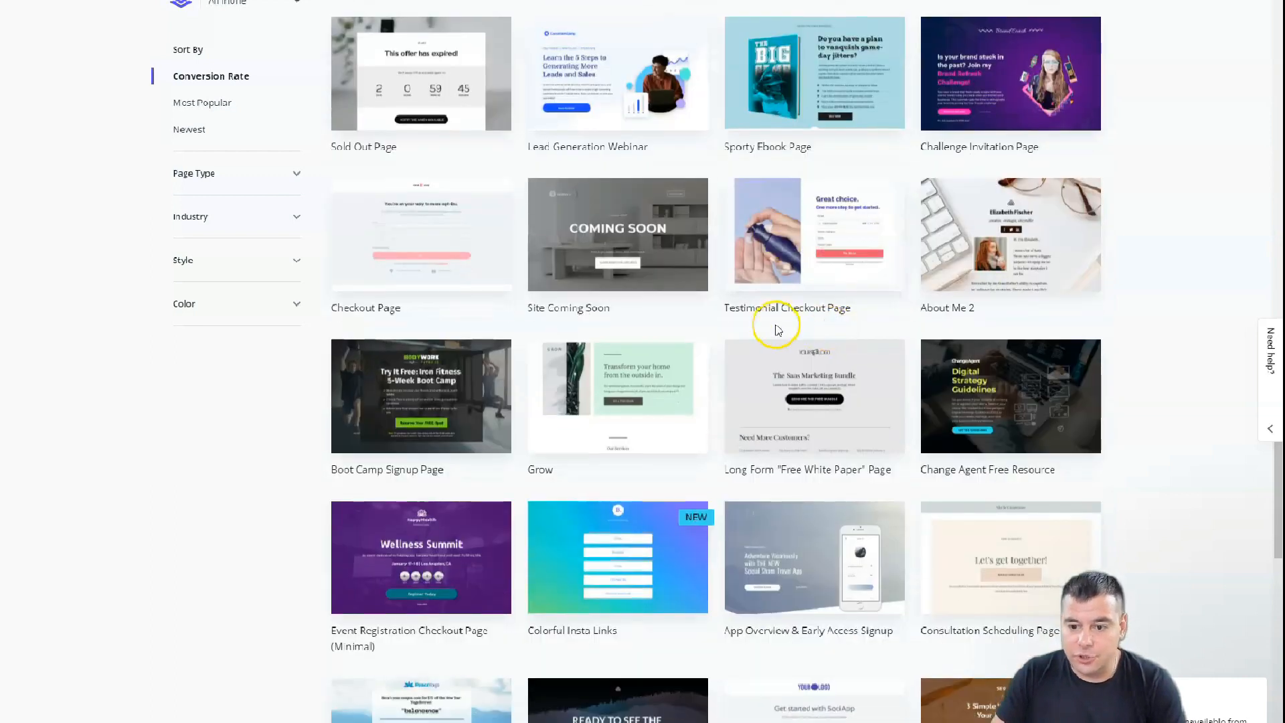
scroll(775, 329, up, 2)
scroll(775, 329, down, 5)
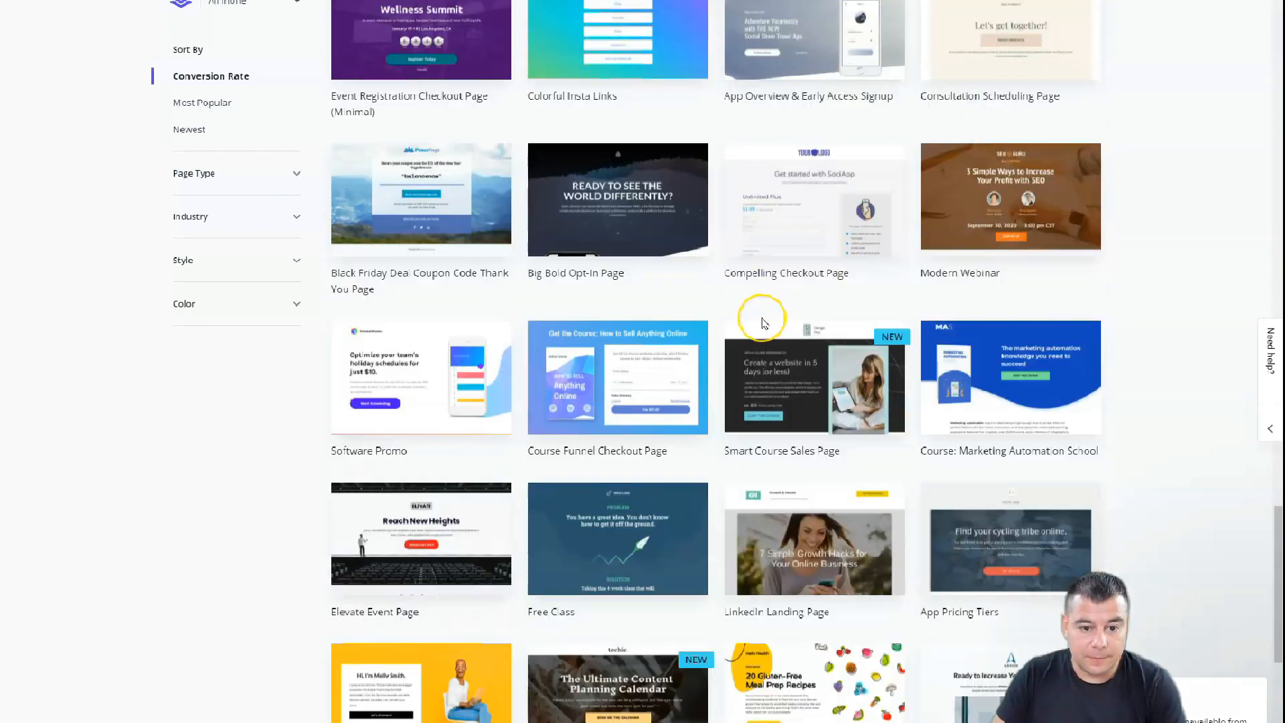
scroll(763, 323, down, 6)
scroll(762, 323, down, 4)
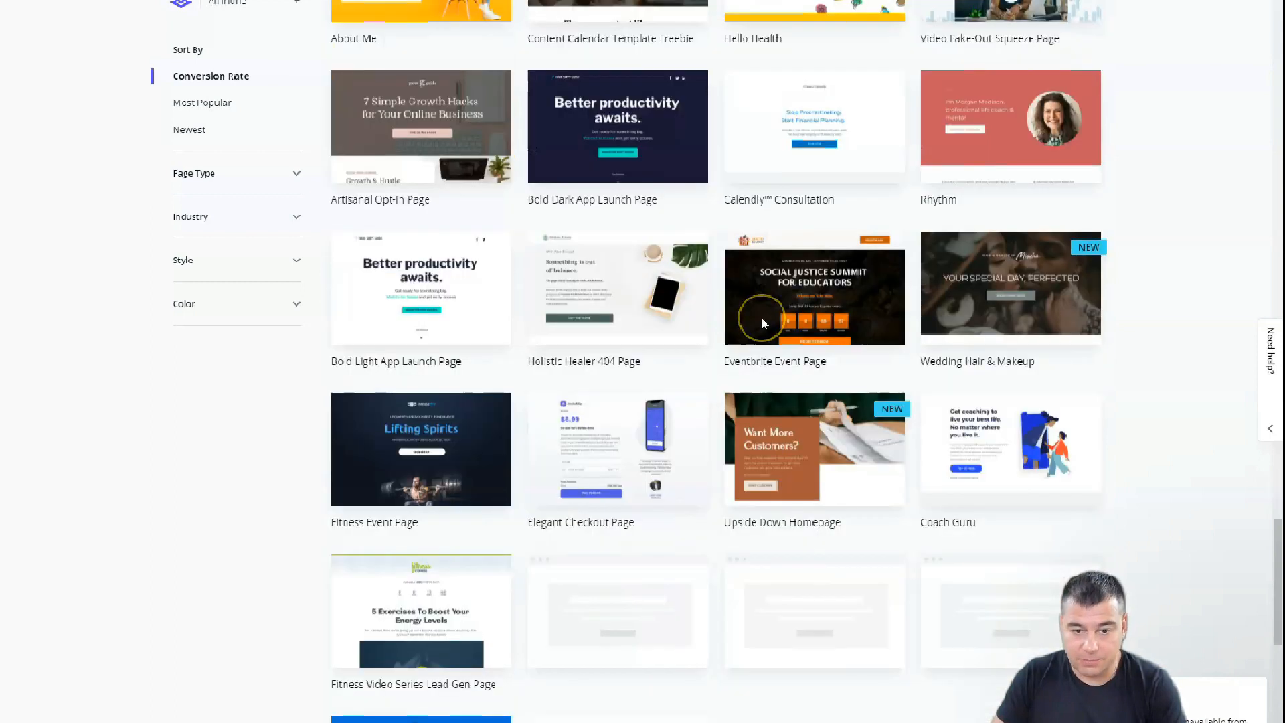
scroll(762, 318, down, 3)
scroll(761, 318, up, 1)
scroll(763, 320, down, 3)
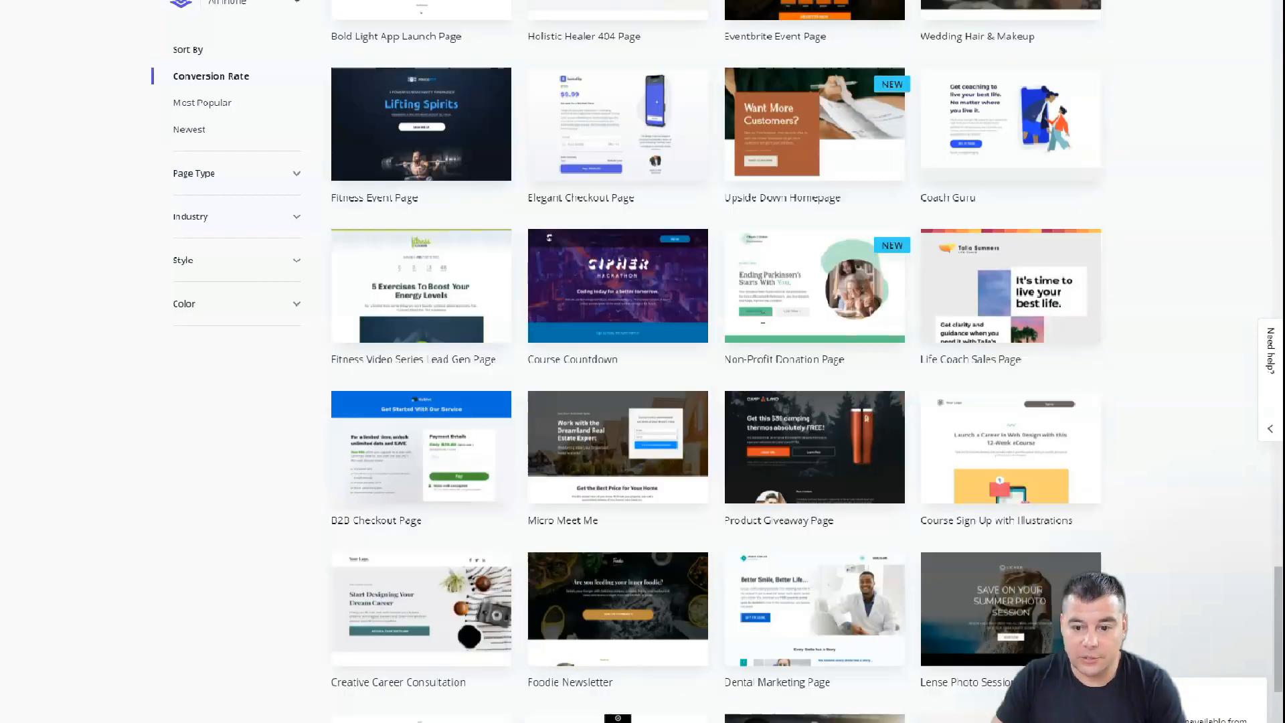
scroll(764, 323, down, 7)
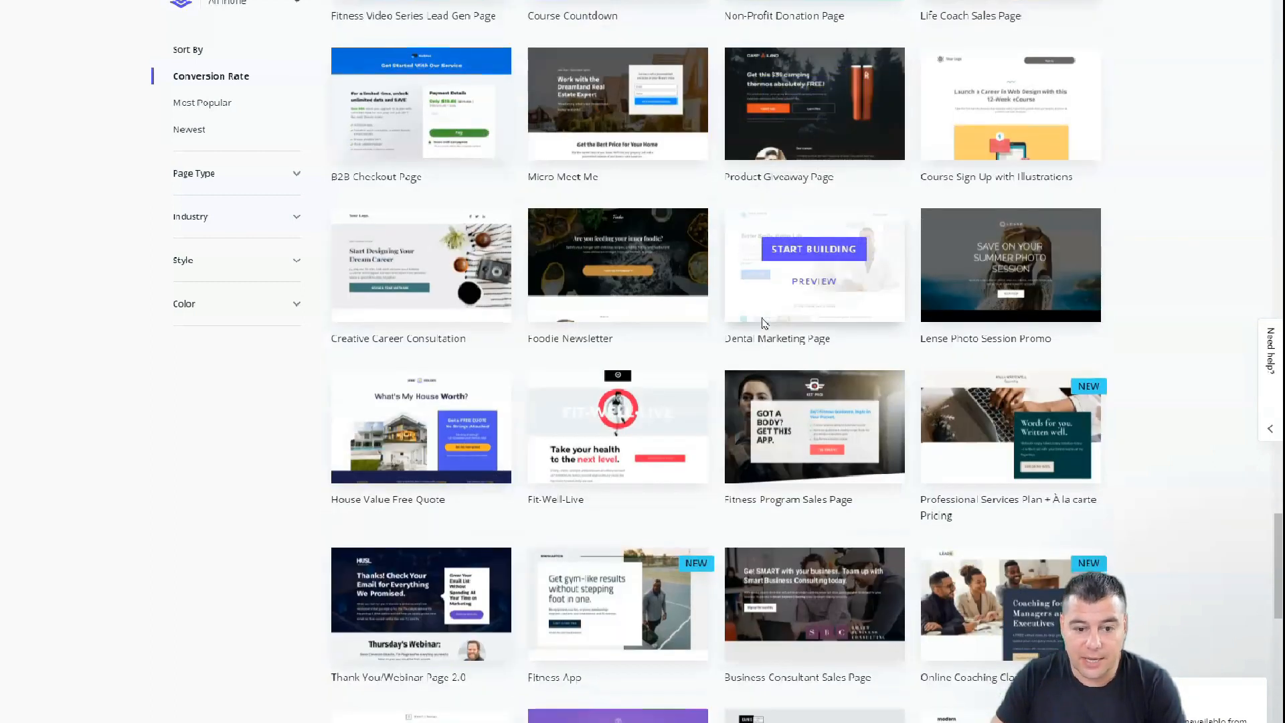
scroll(763, 323, down, 8)
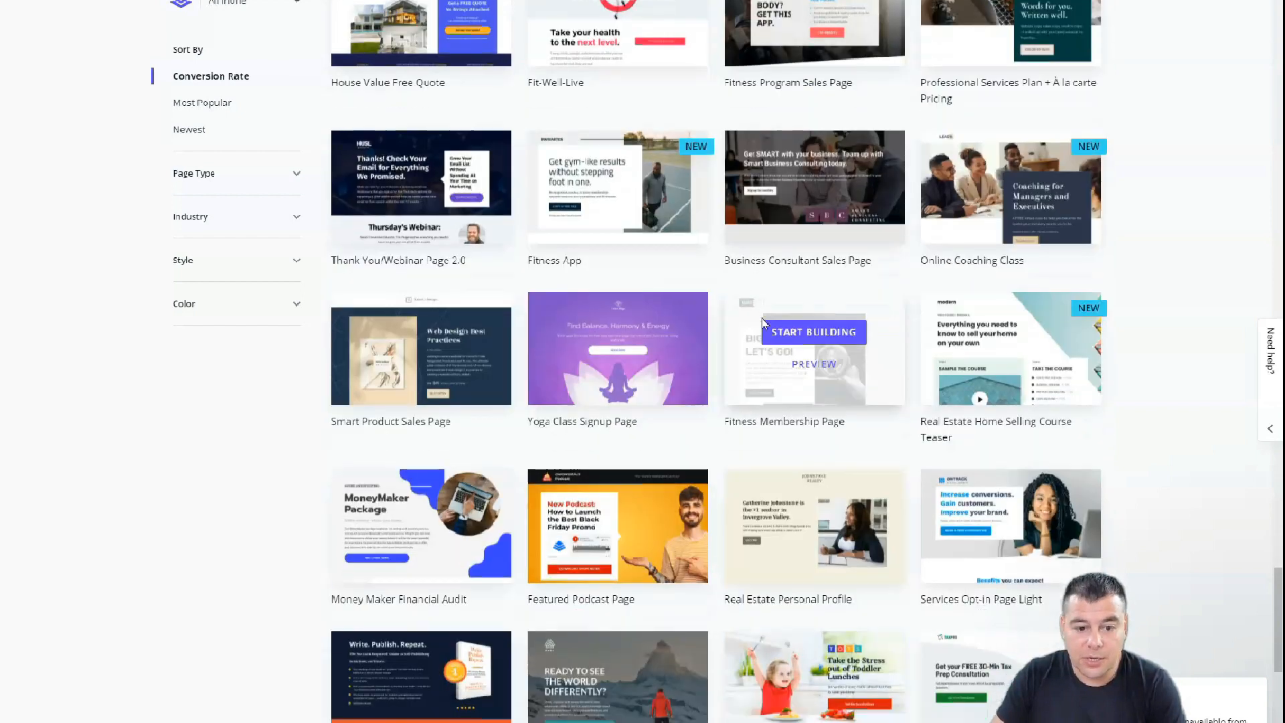
scroll(764, 323, down, 4)
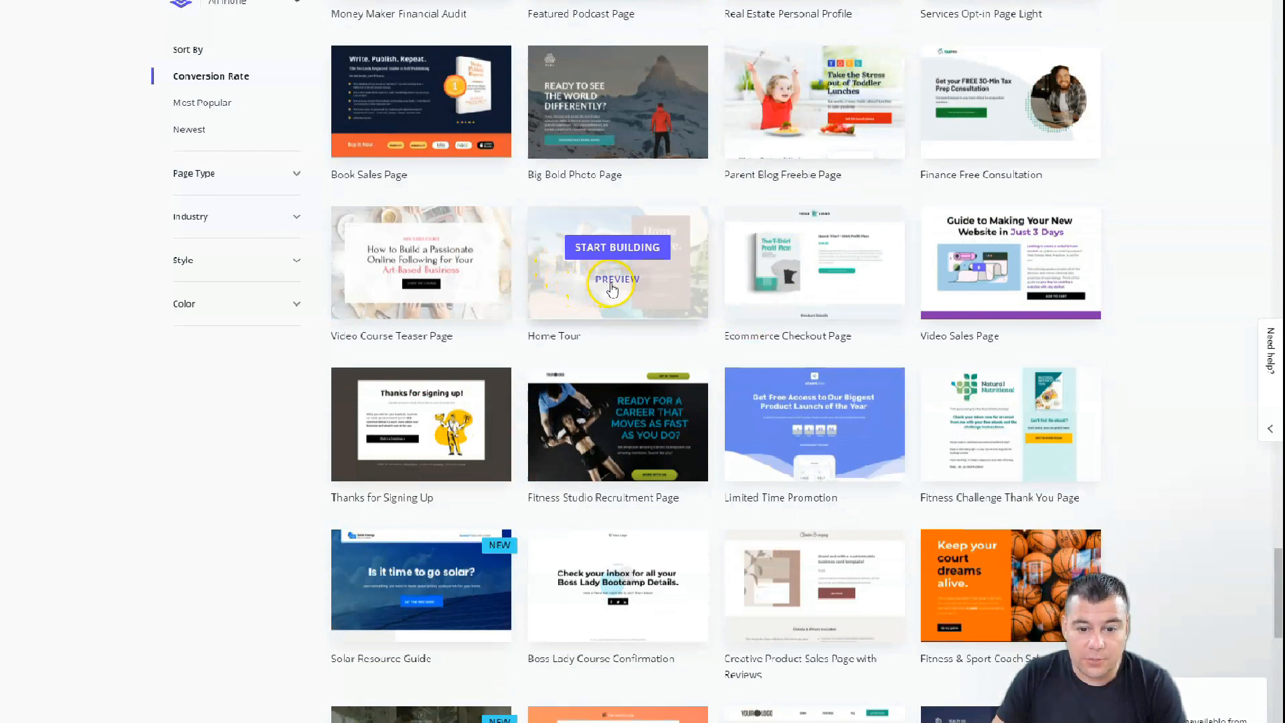
Preview the Home Tour template through to its closing section, then return to the template gallery.
click(611, 283)
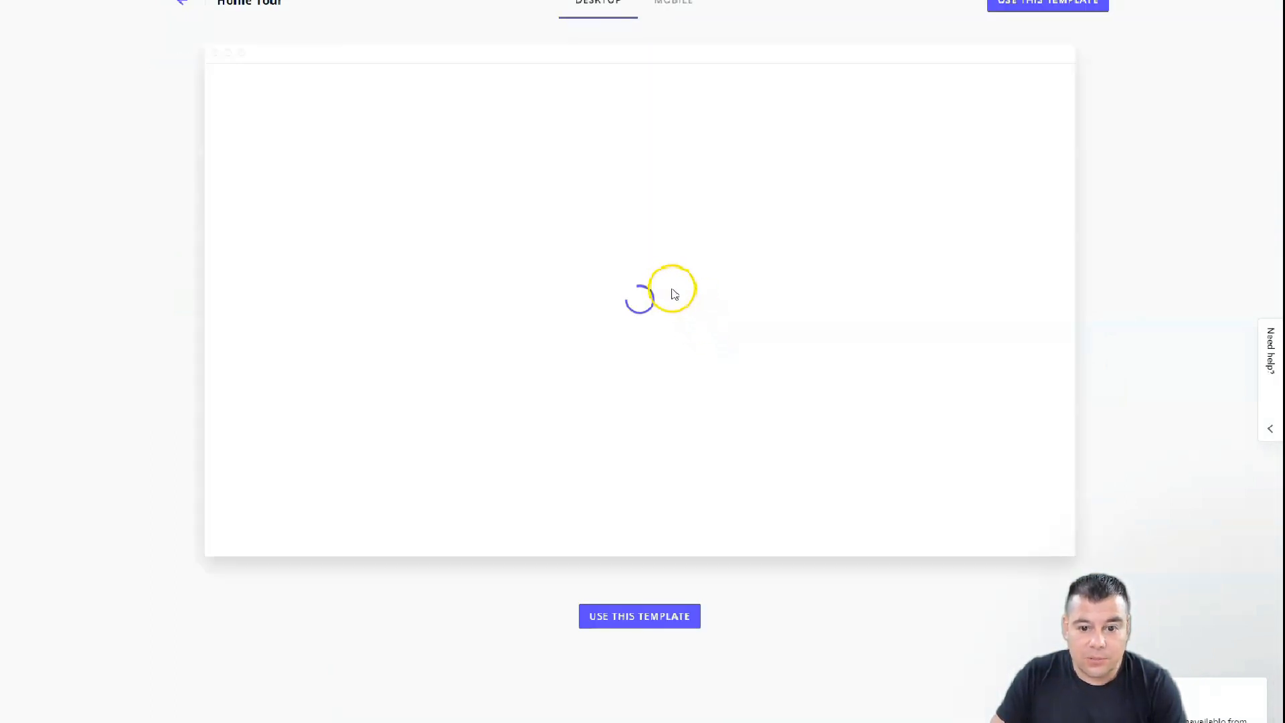
scroll(673, 294, down, 15)
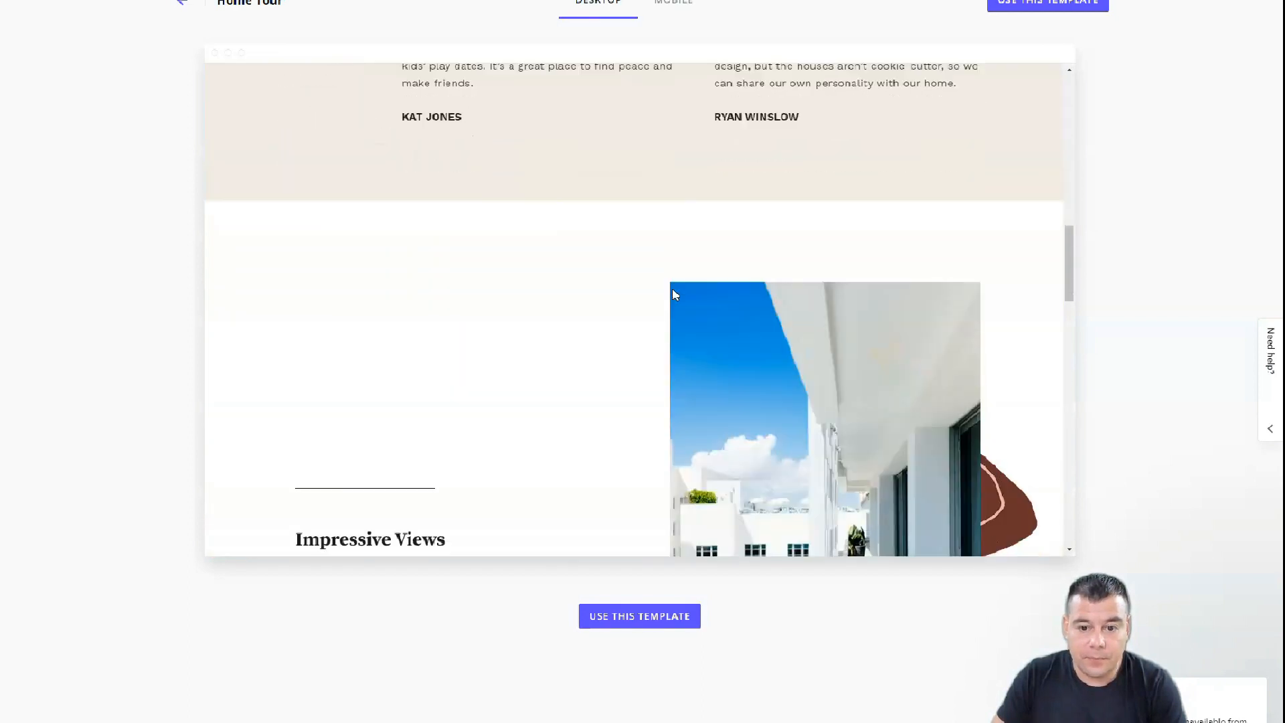
scroll(673, 294, down, 15)
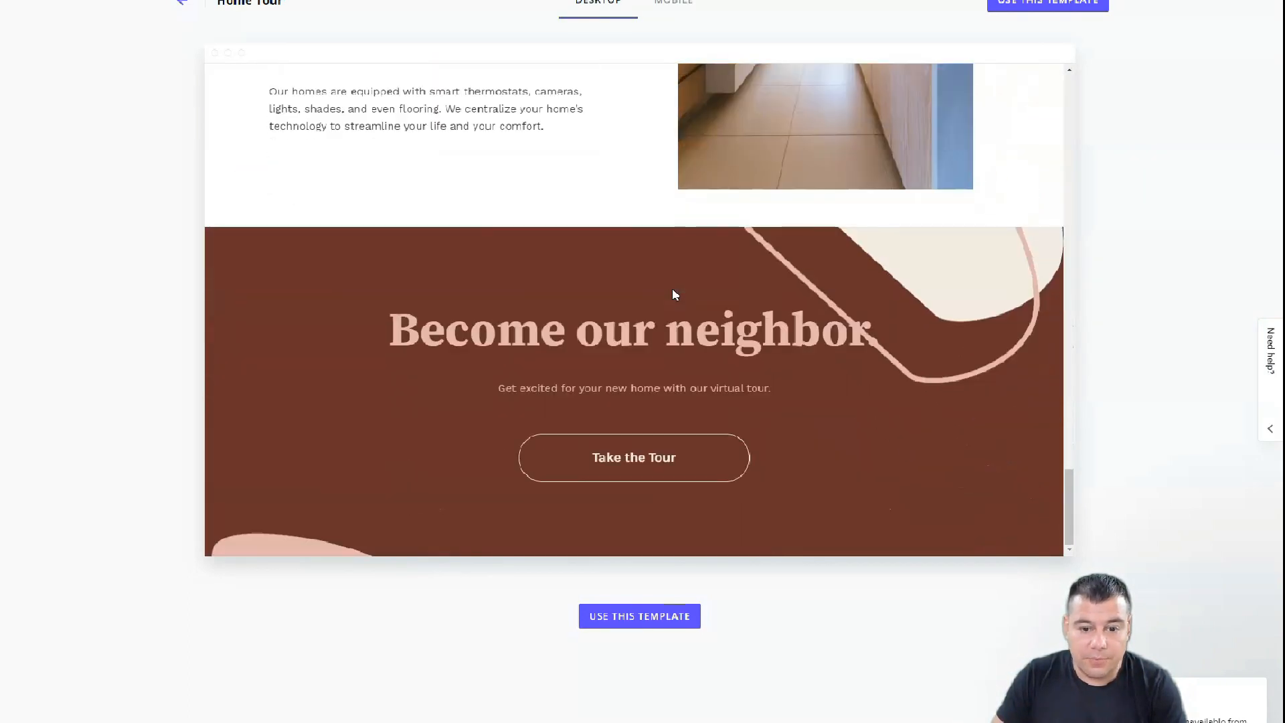
scroll(672, 291, up, 10)
click(199, 34)
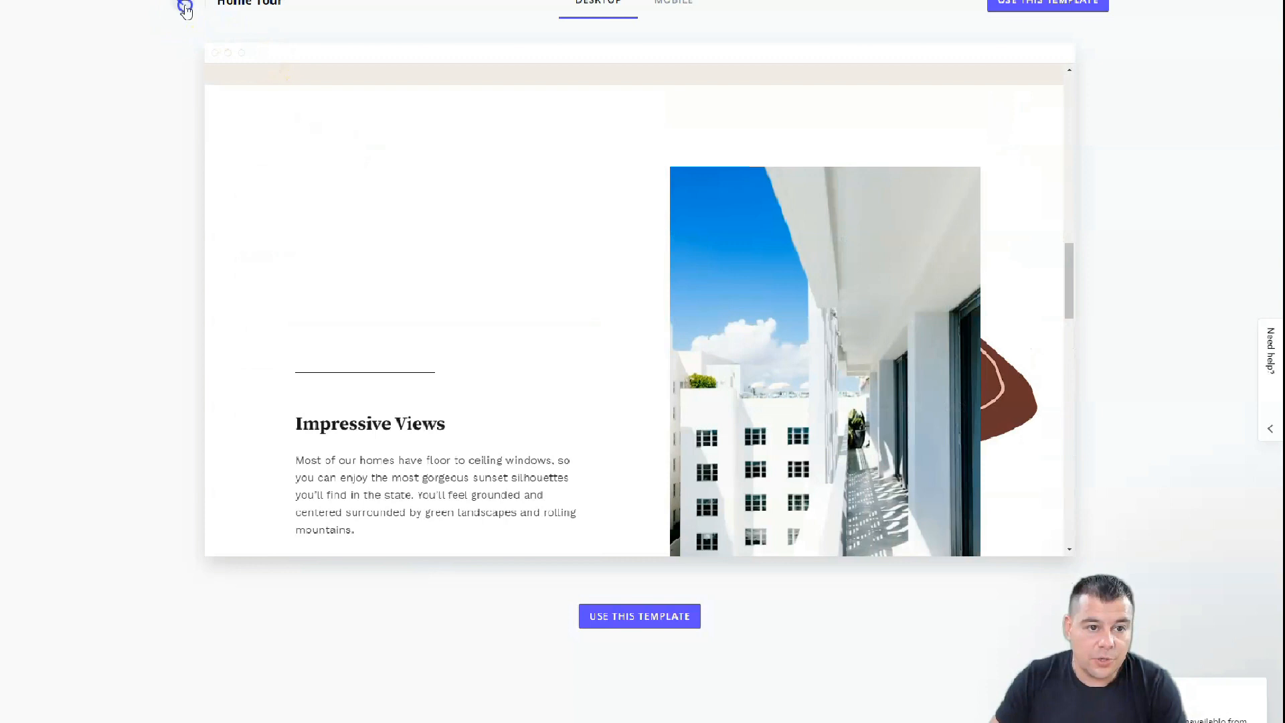
click(185, 8)
scroll(797, 314, down, 5)
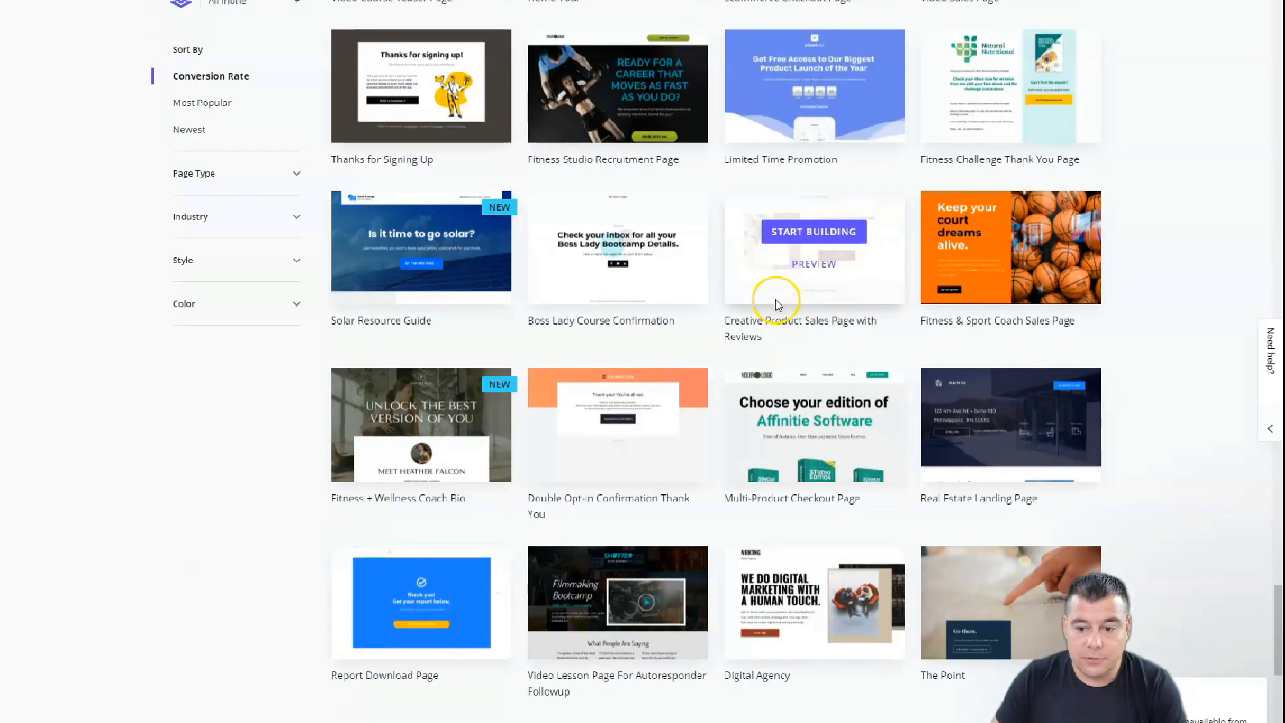
Browse more landing page templates through the thank-you, real estate and Shopify designs, then back to the webinar and opt-in designs near the beginning.
scroll(778, 304, down, 15)
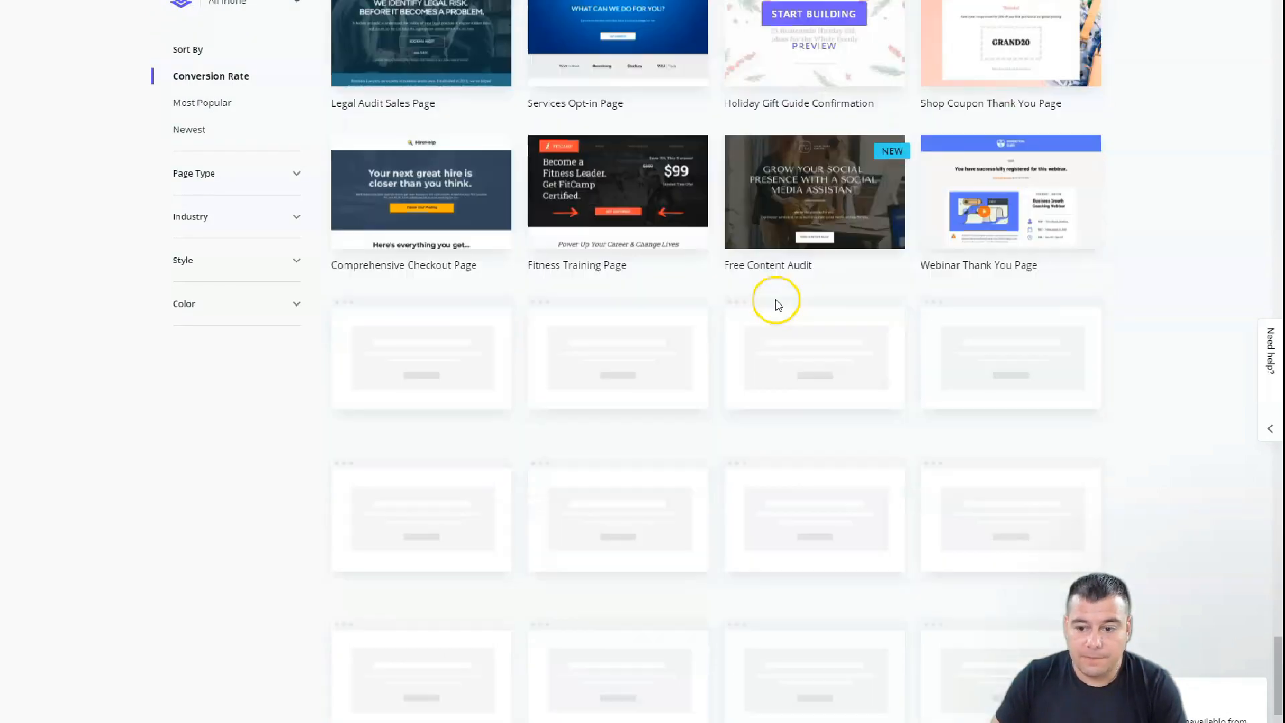
scroll(771, 295, down, 7)
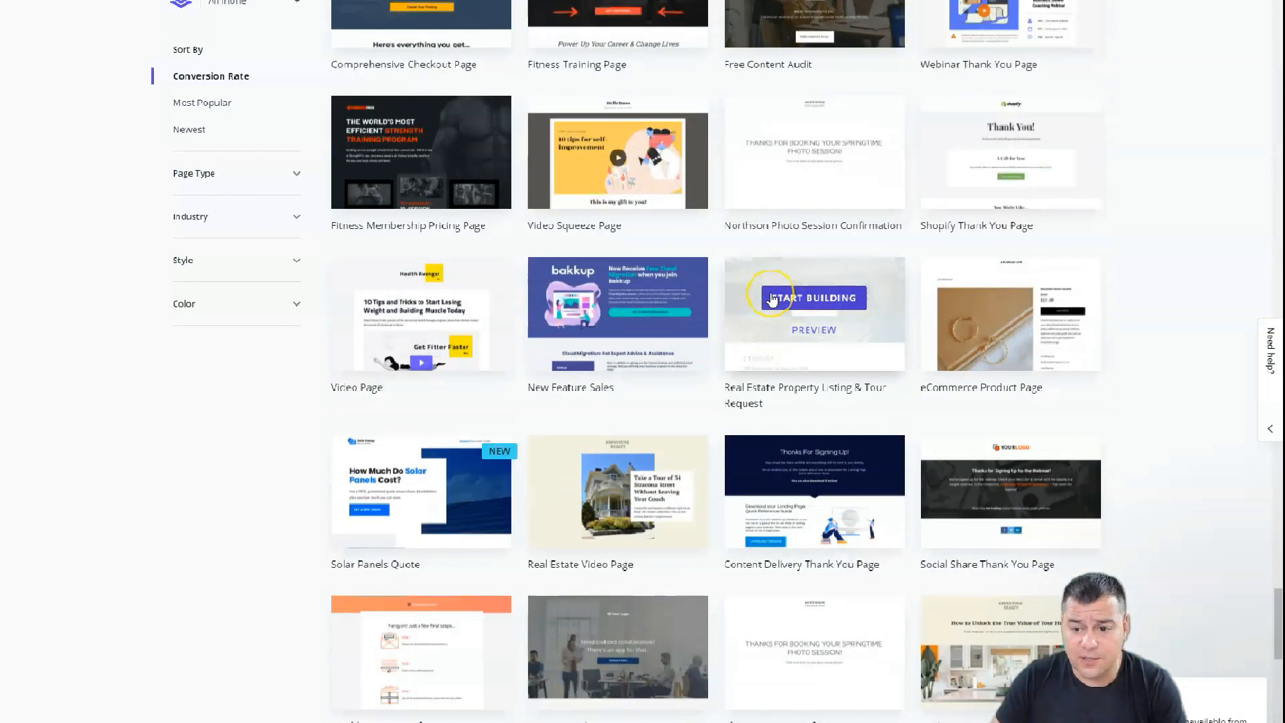
scroll(771, 299, down, 4)
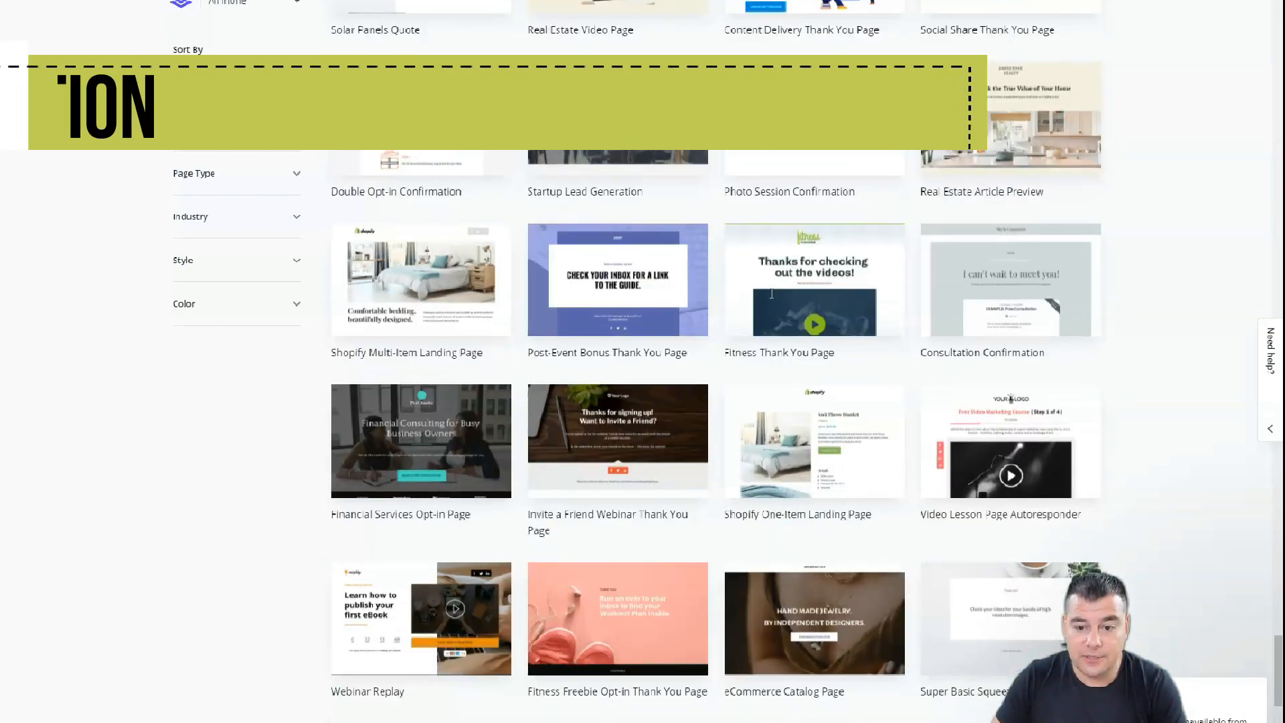
scroll(770, 293, down, 3)
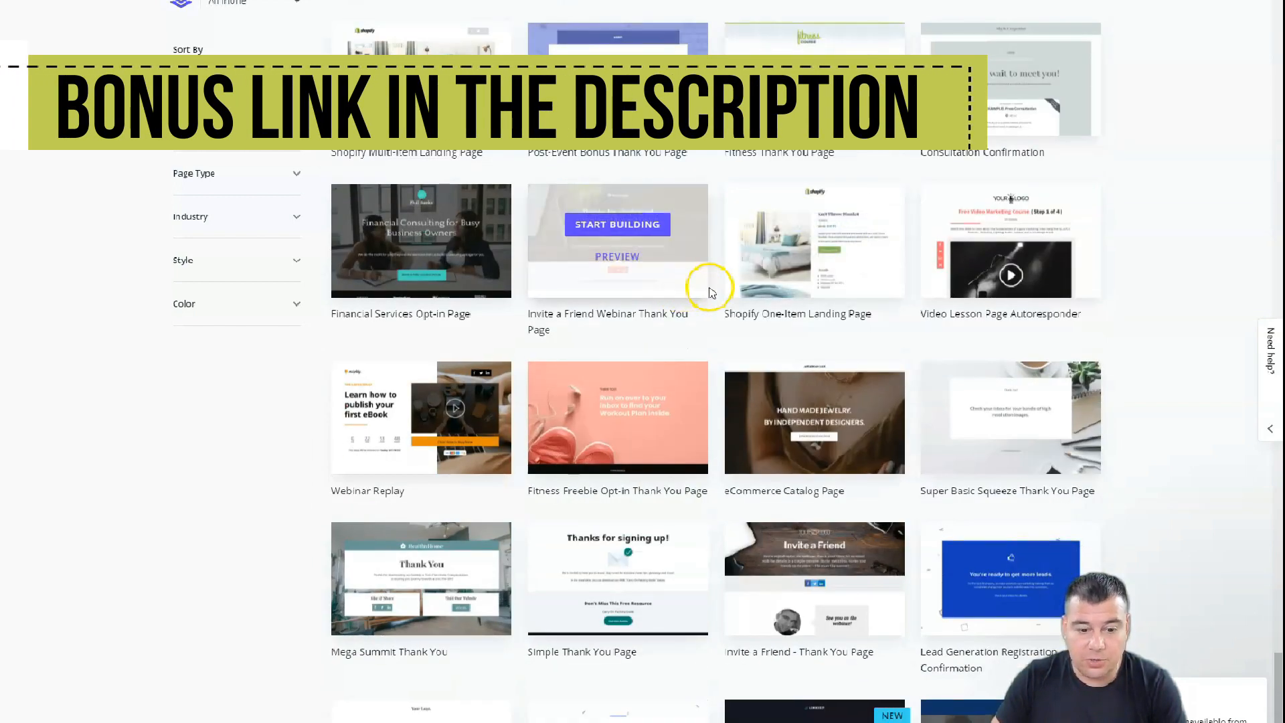
scroll(710, 284, up, 7)
scroll(722, 292, up, 20)
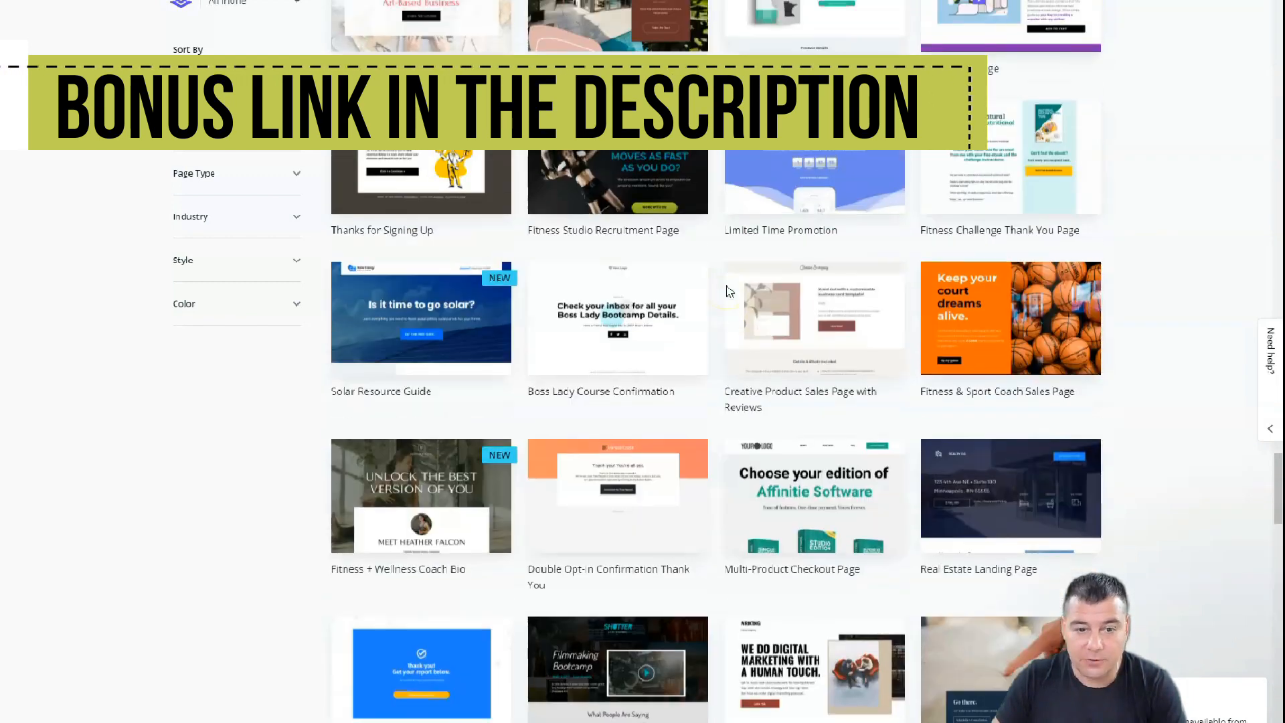
scroll(728, 291, up, 20)
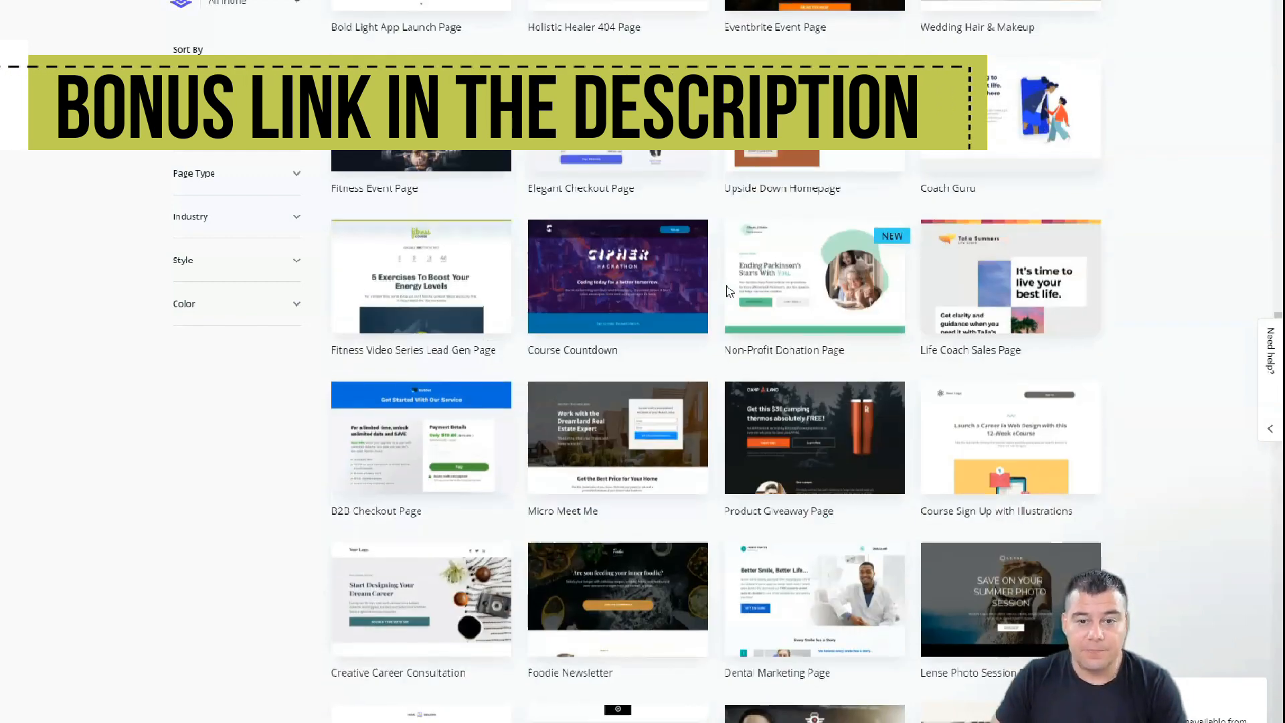
scroll(723, 277, up, 4)
scroll(722, 278, up, 6)
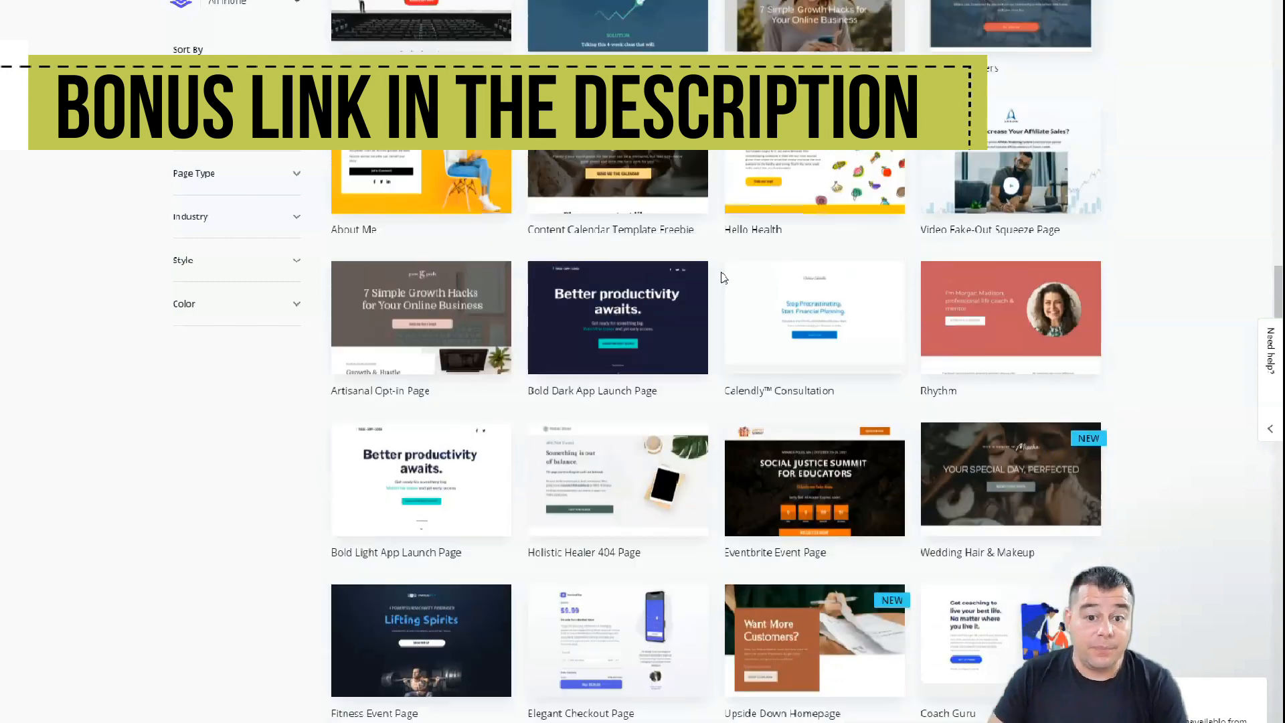
scroll(721, 277, up, 5)
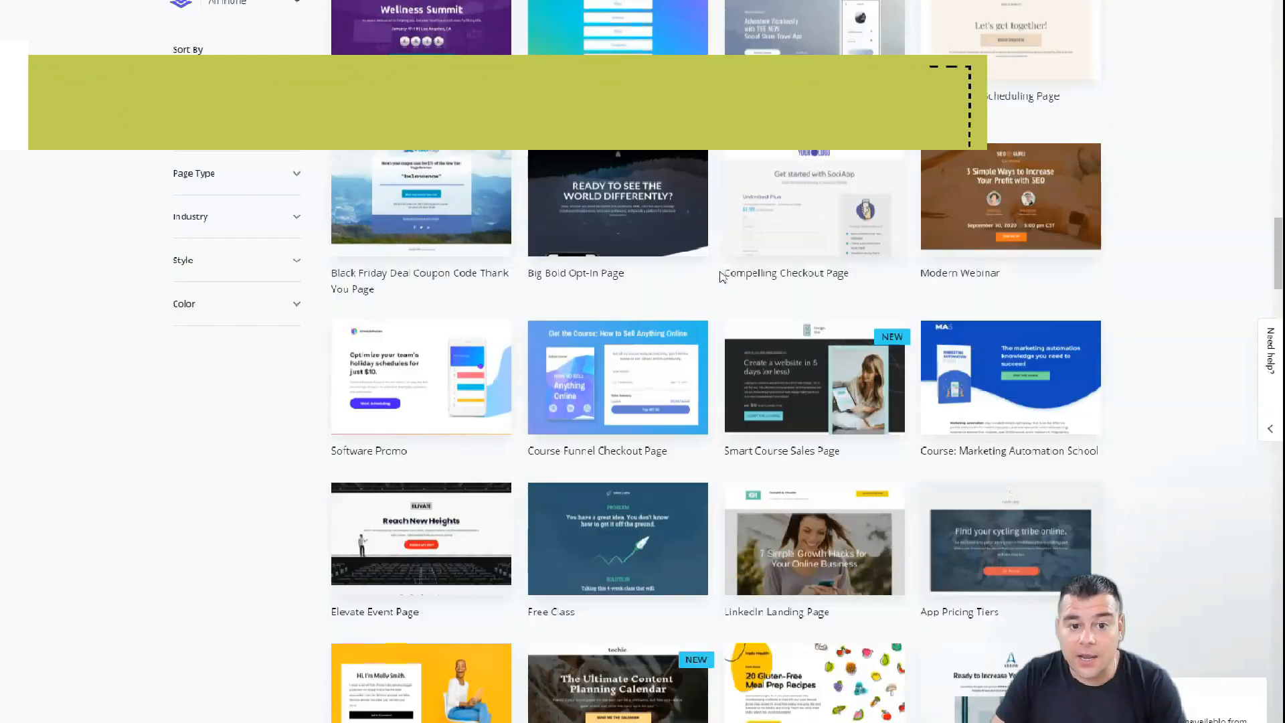
scroll(722, 277, up, 9)
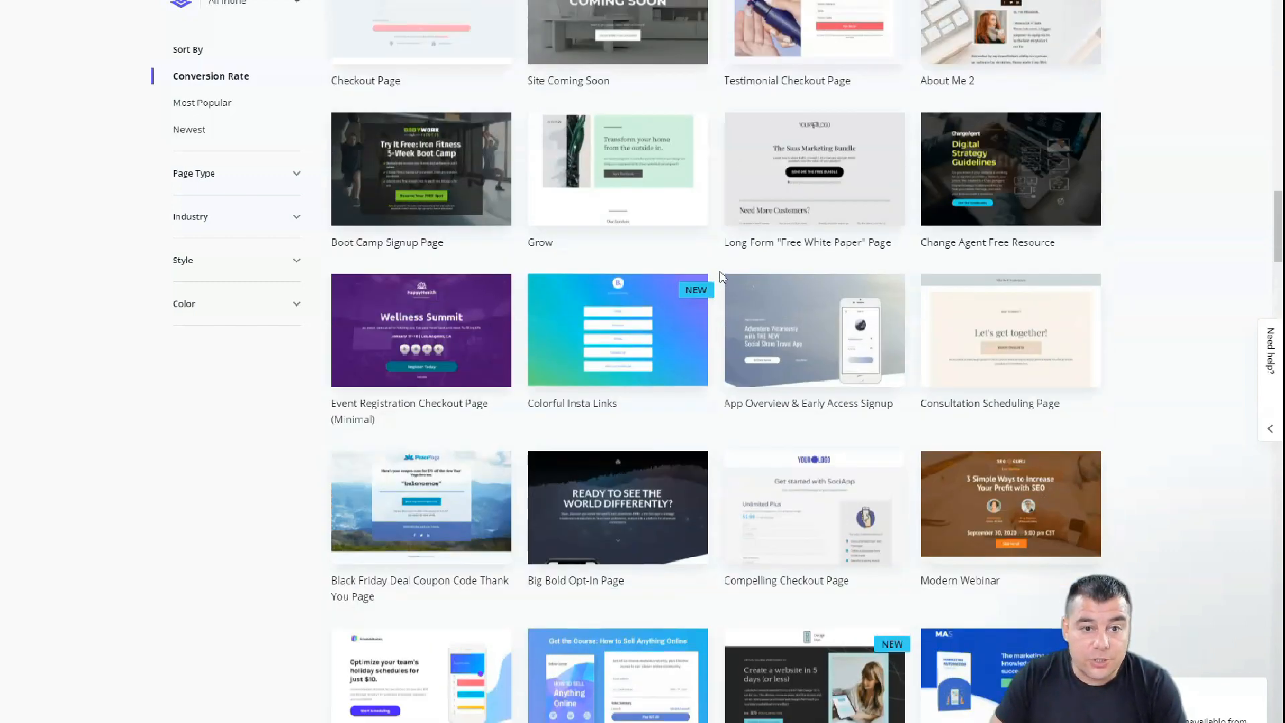
scroll(721, 277, up, 7)
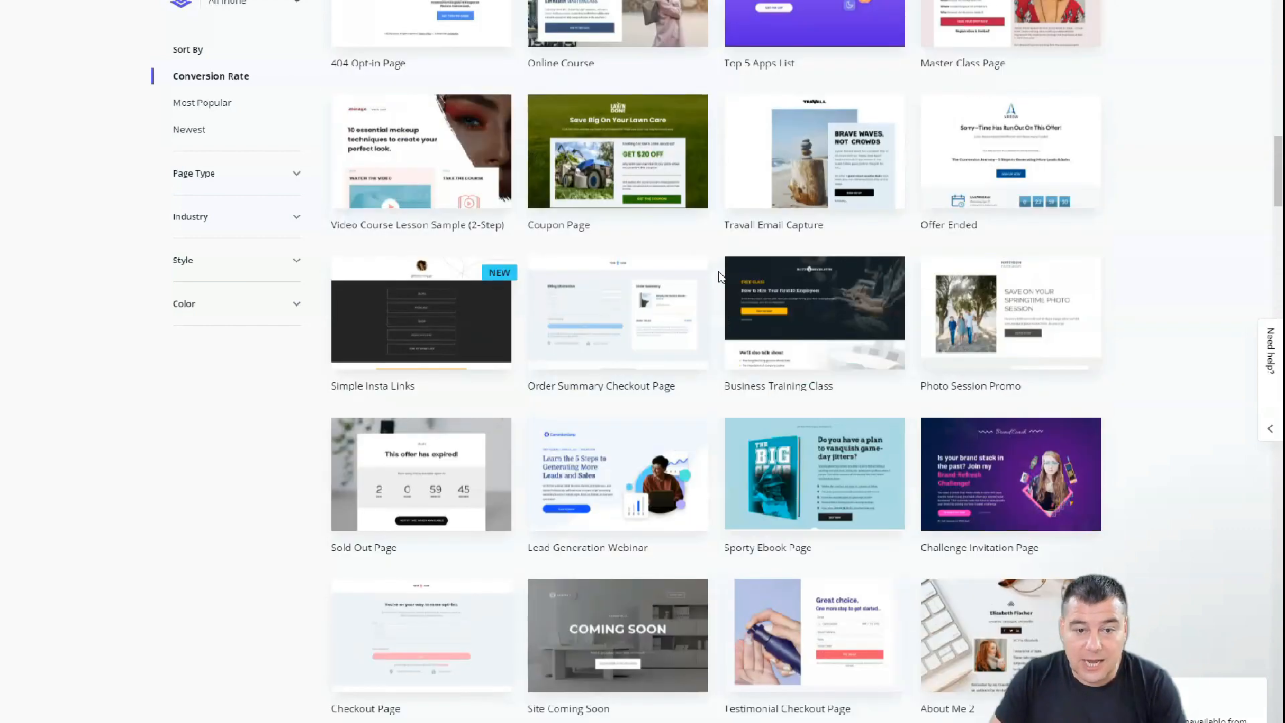
scroll(721, 277, up, 3)
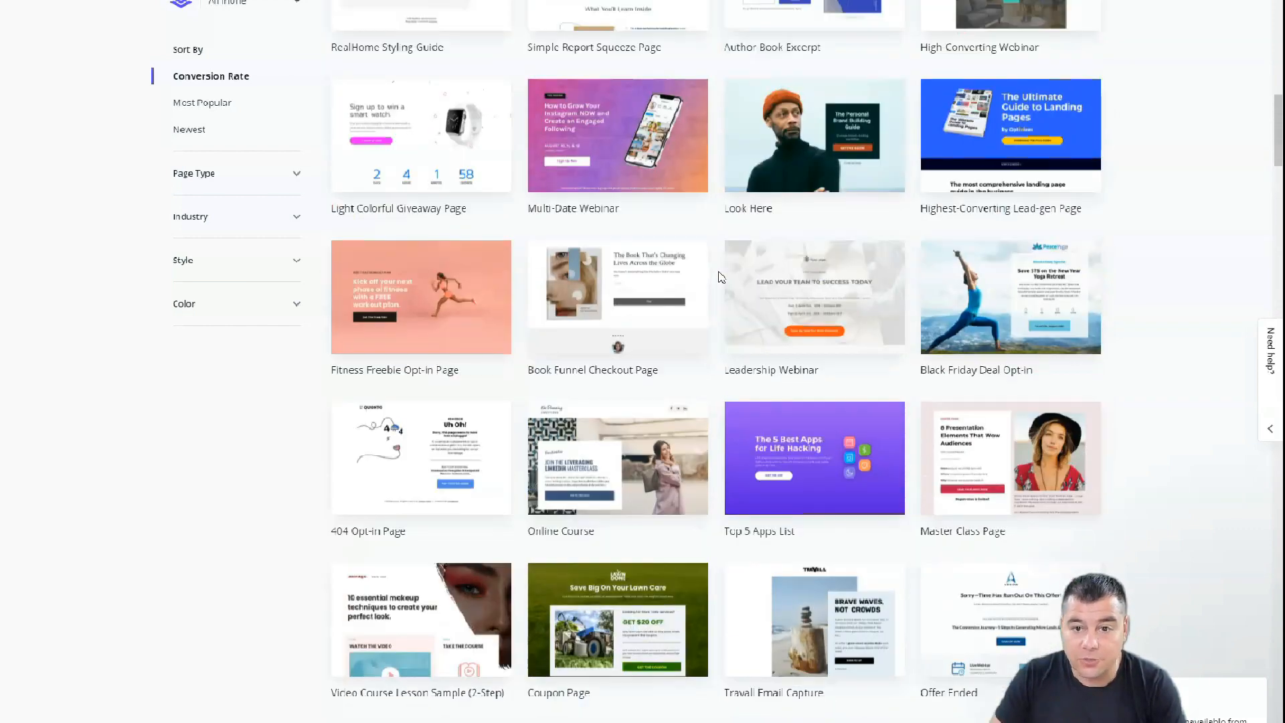
scroll(721, 277, up, 1)
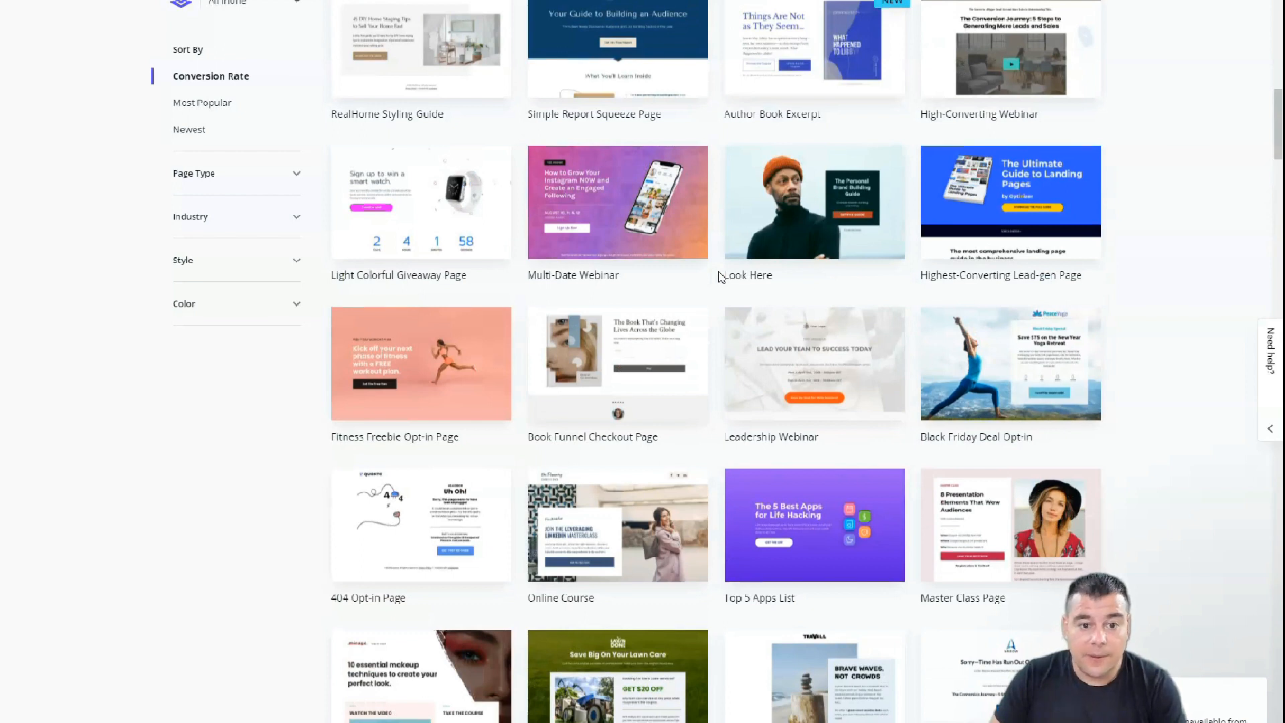
Start building from the Black Friday Deal Opt-in template and name the new page 3.
click(1015, 358)
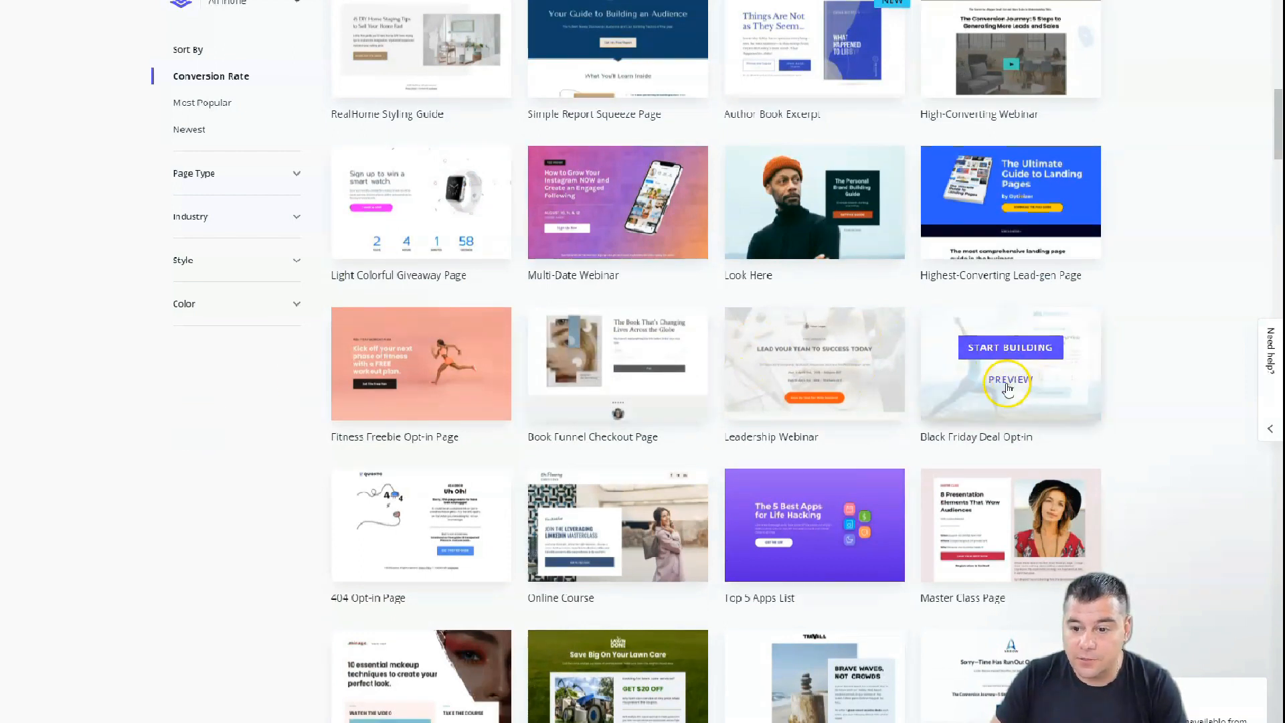
click(1007, 349)
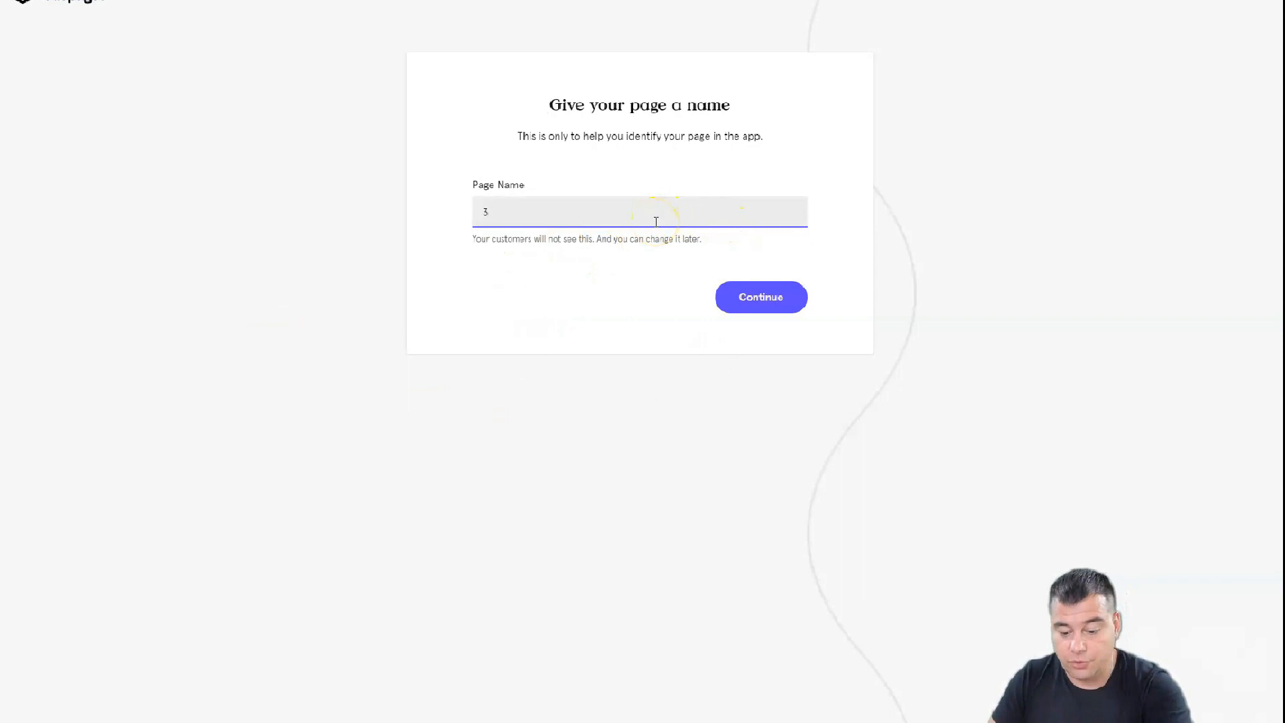
click(755, 309)
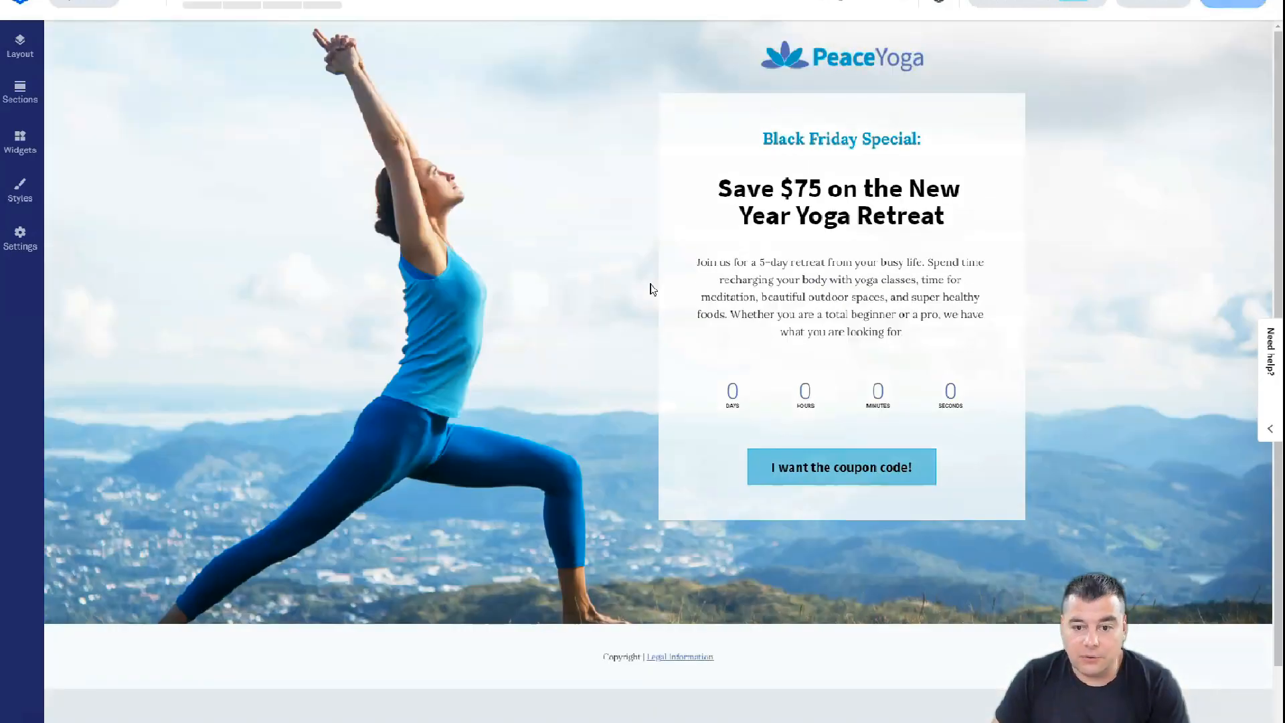
Look over the yoga retreat page in the editor, from the hero section to the footer.
scroll(626, 284, down, 3)
scroll(627, 284, up, 3)
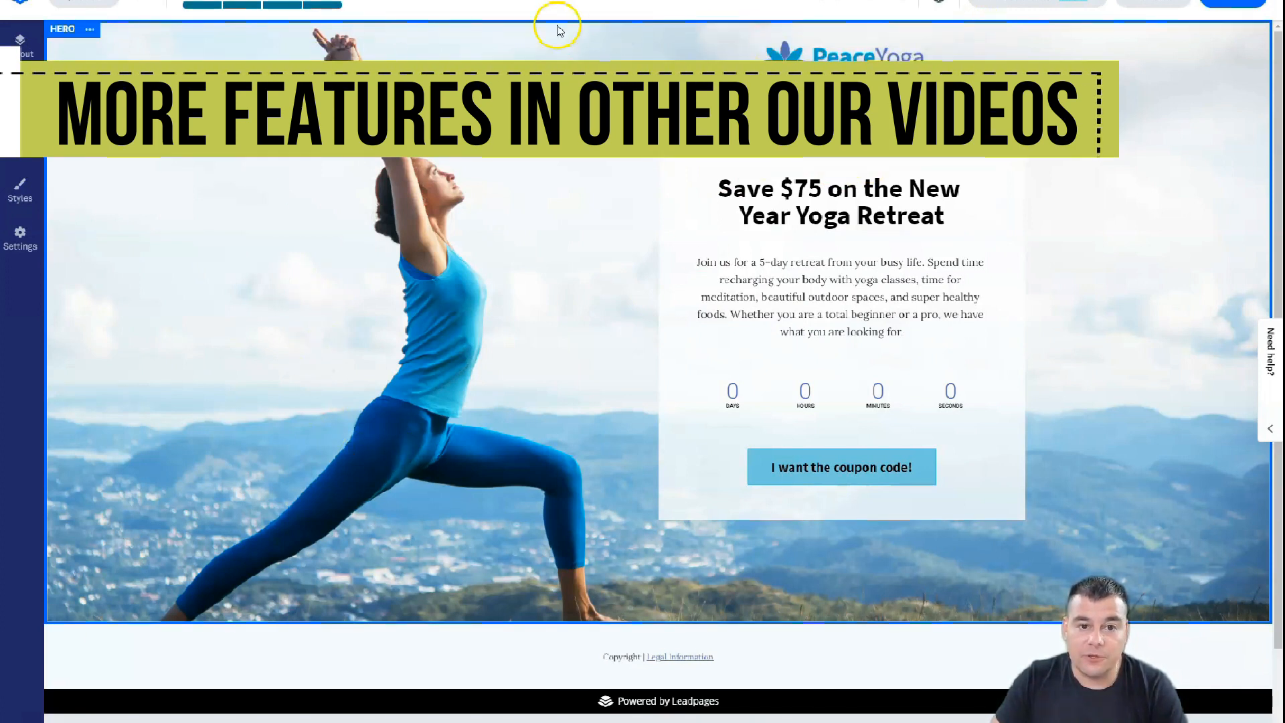
scroll(468, 381, down, 2)
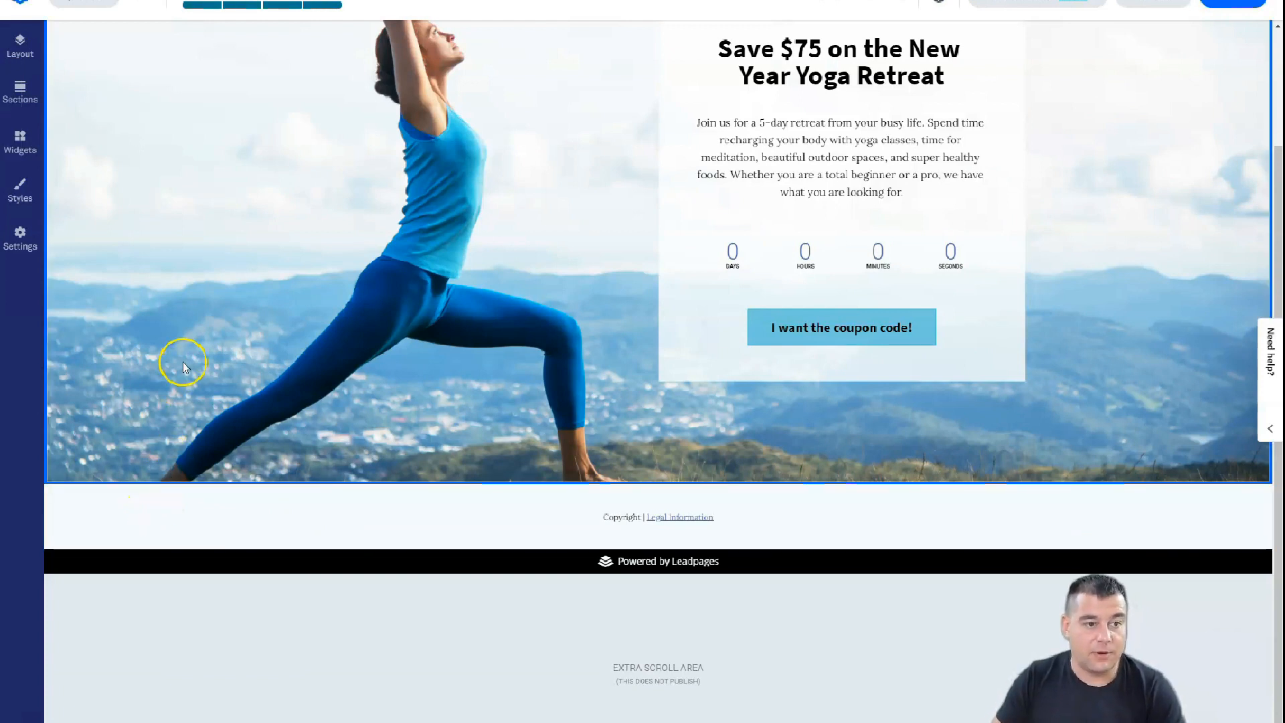
scroll(199, 345, up, 2)
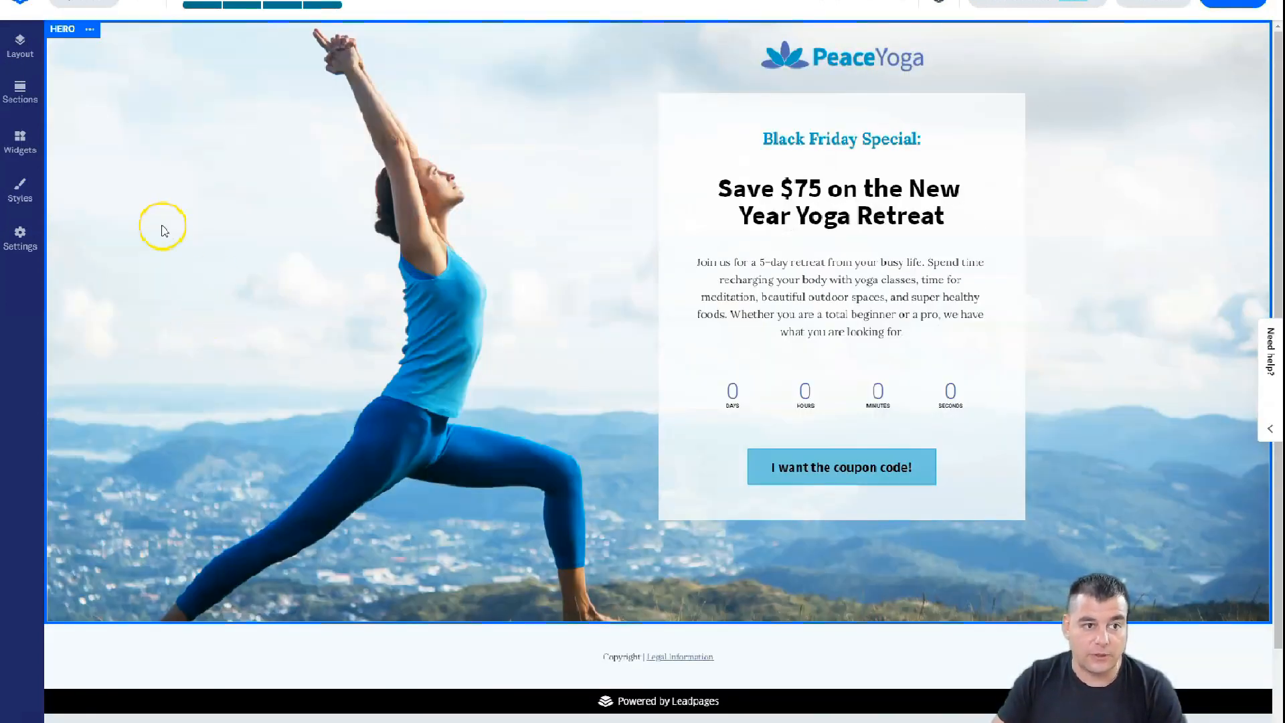
Open the settings of the Opt-in Area in the Hero section's Main Content from the page layout.
click(19, 49)
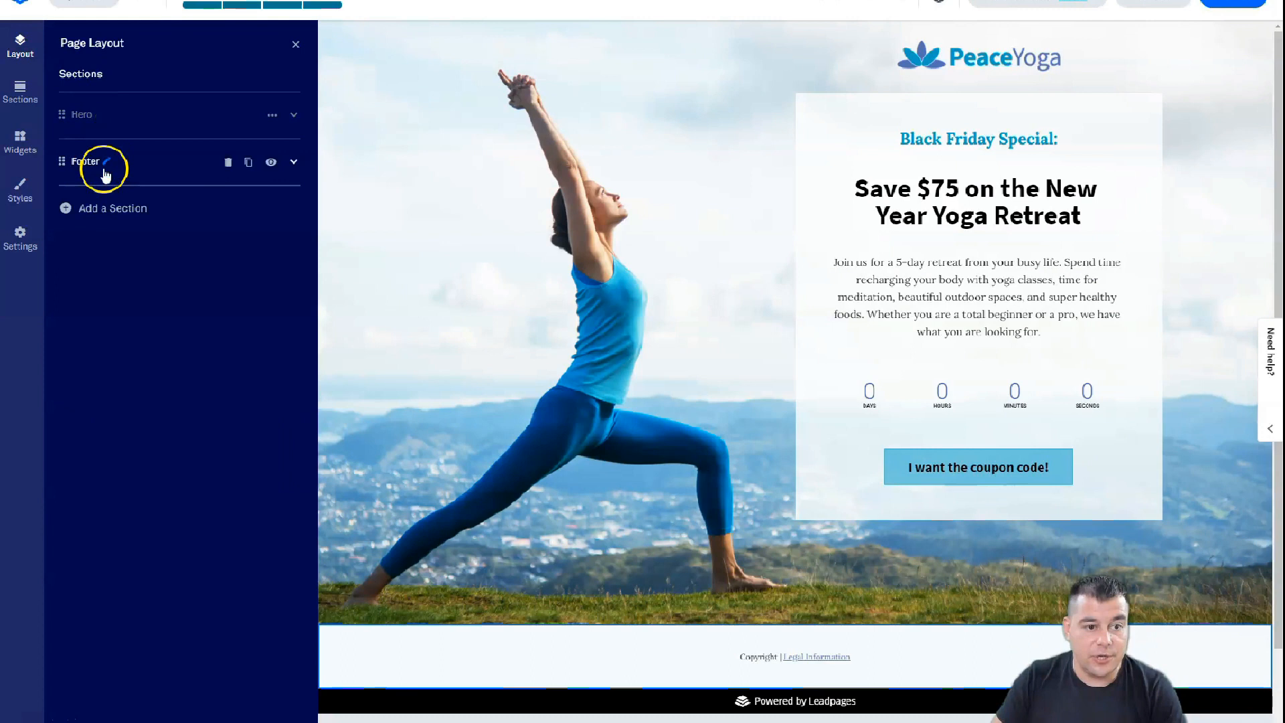
click(147, 119)
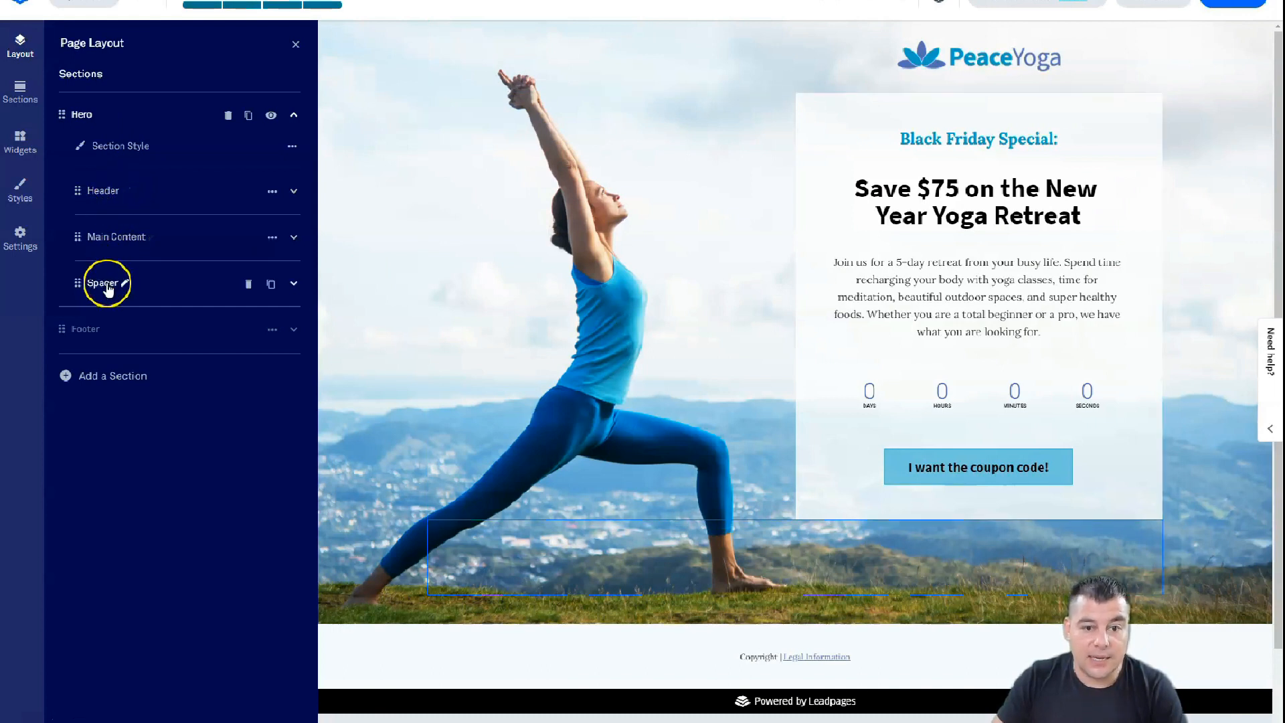
click(172, 238)
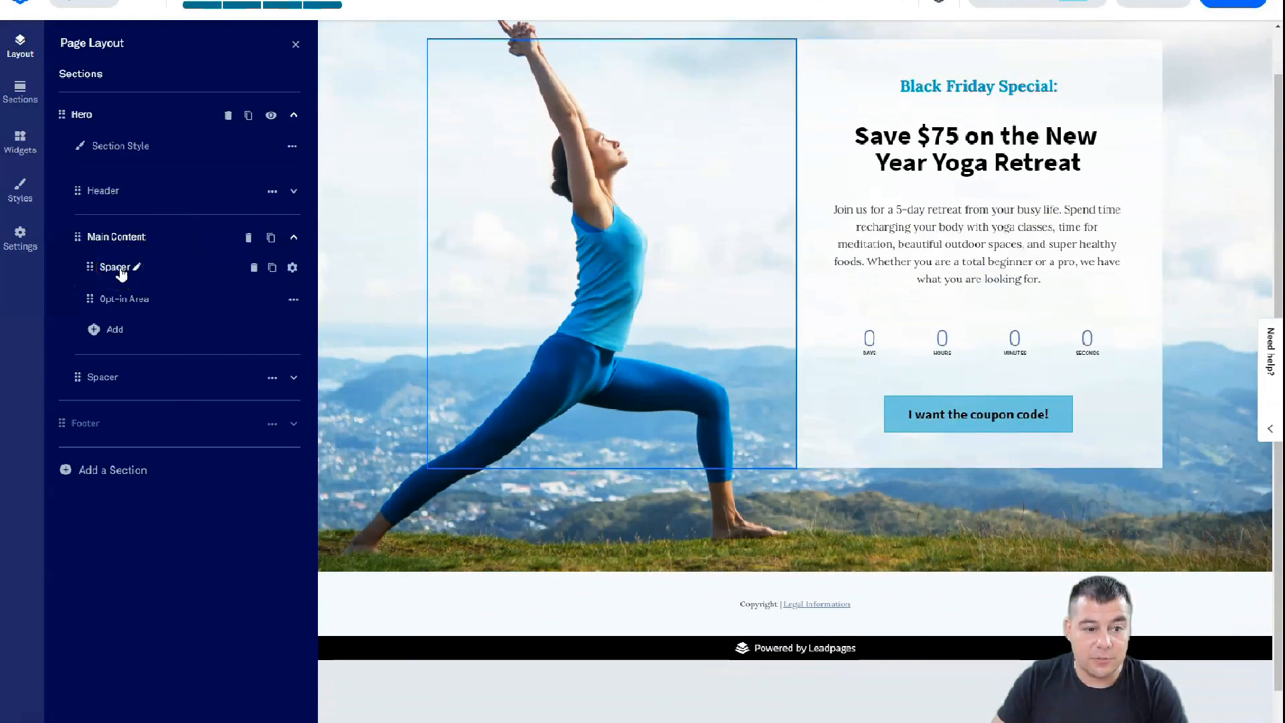
click(124, 300)
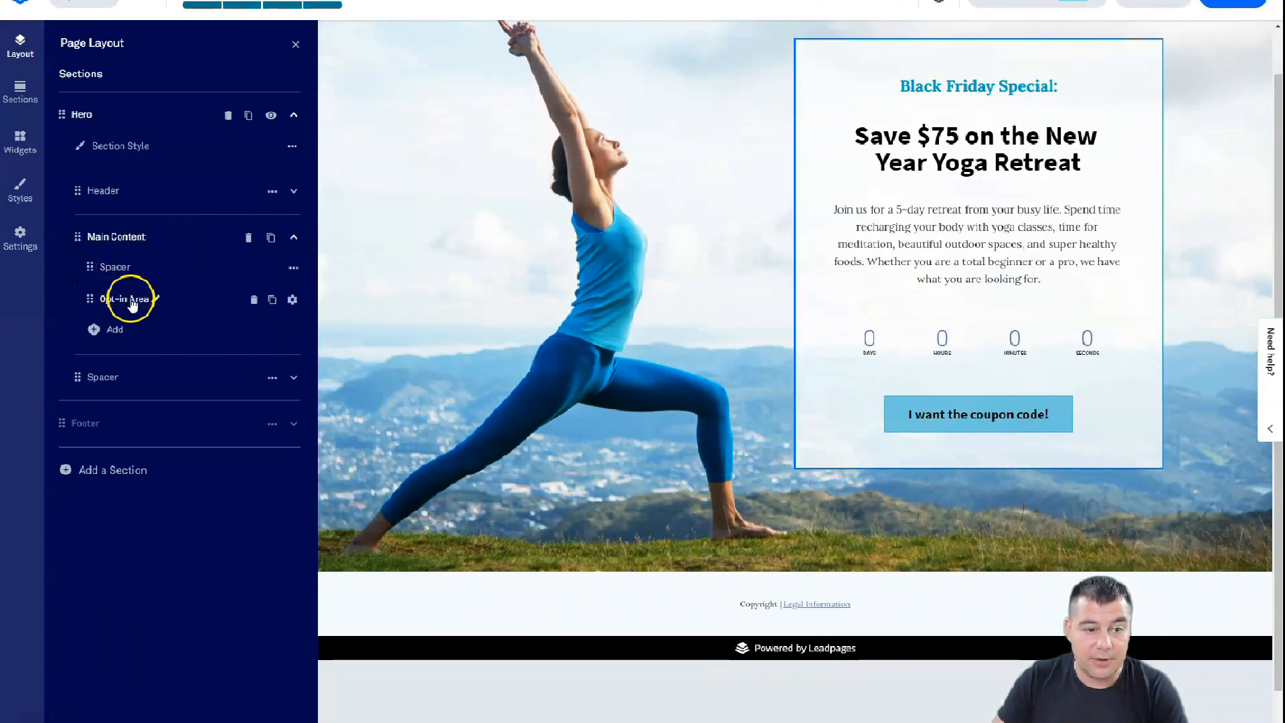
click(292, 299)
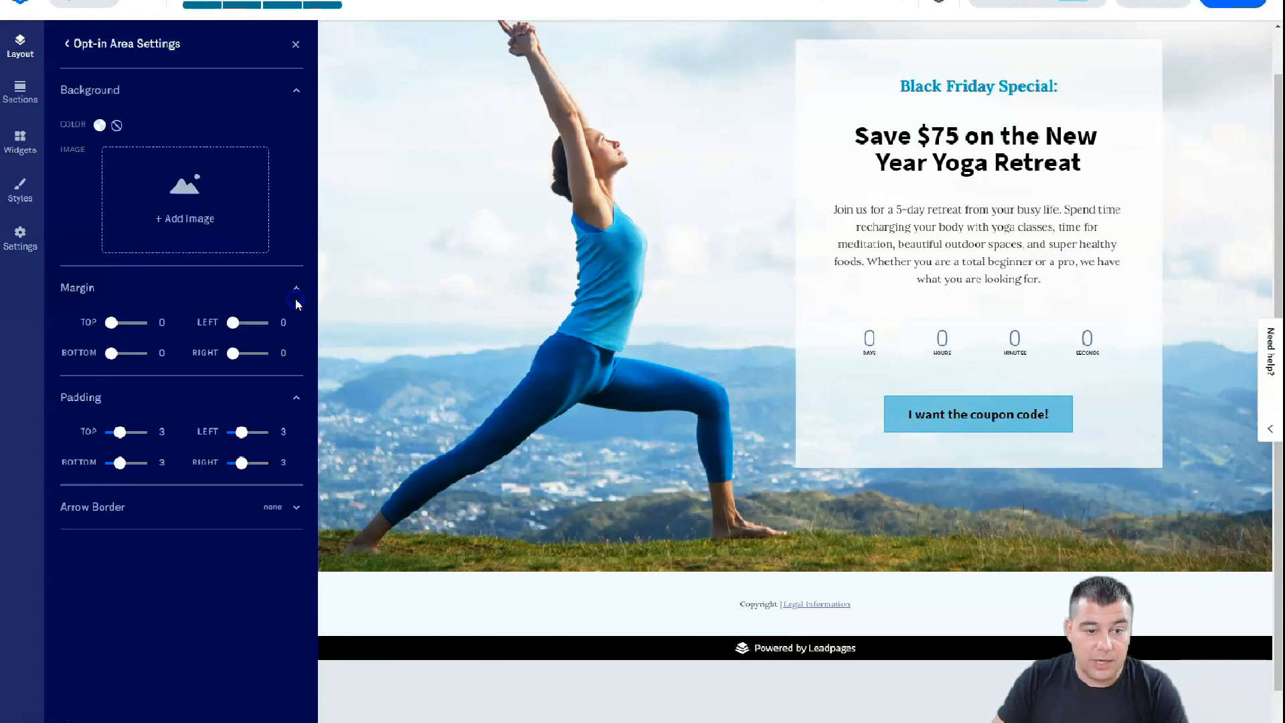
Try light blue, translucent white and translucent grey as the Opt-in Area's background color, and finish with solid white.
click(128, 134)
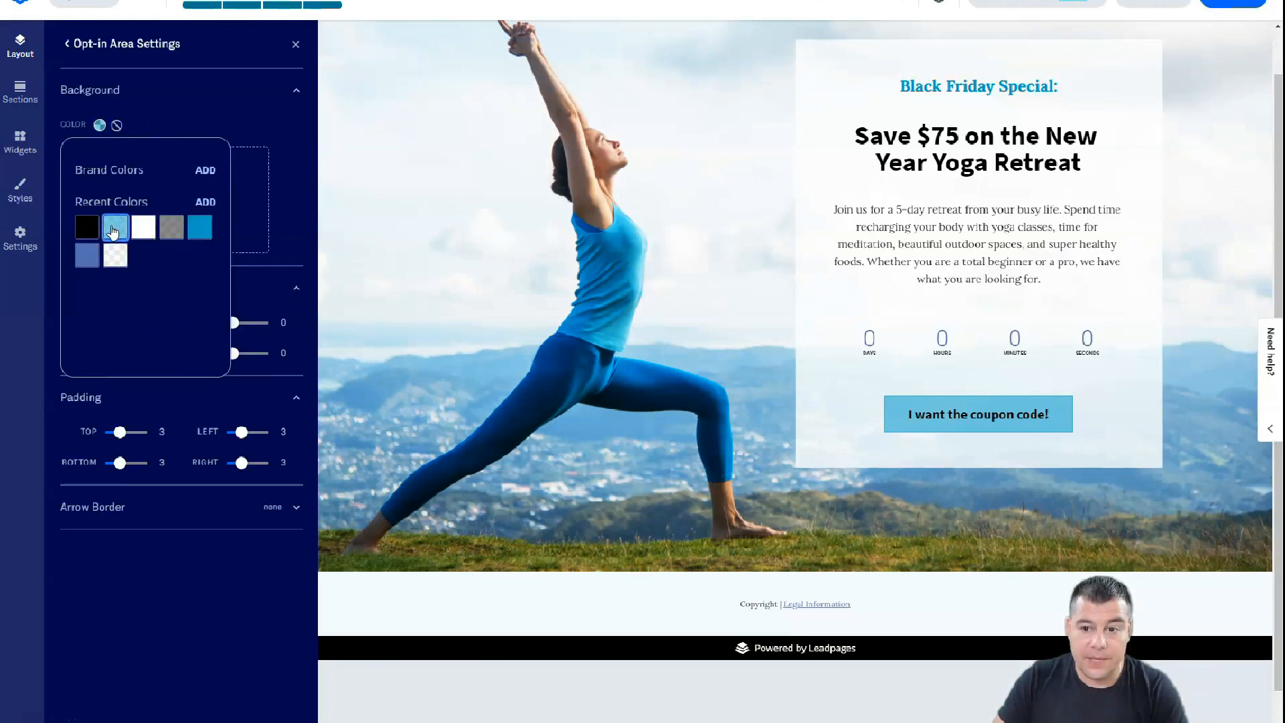
click(113, 232)
click(144, 233)
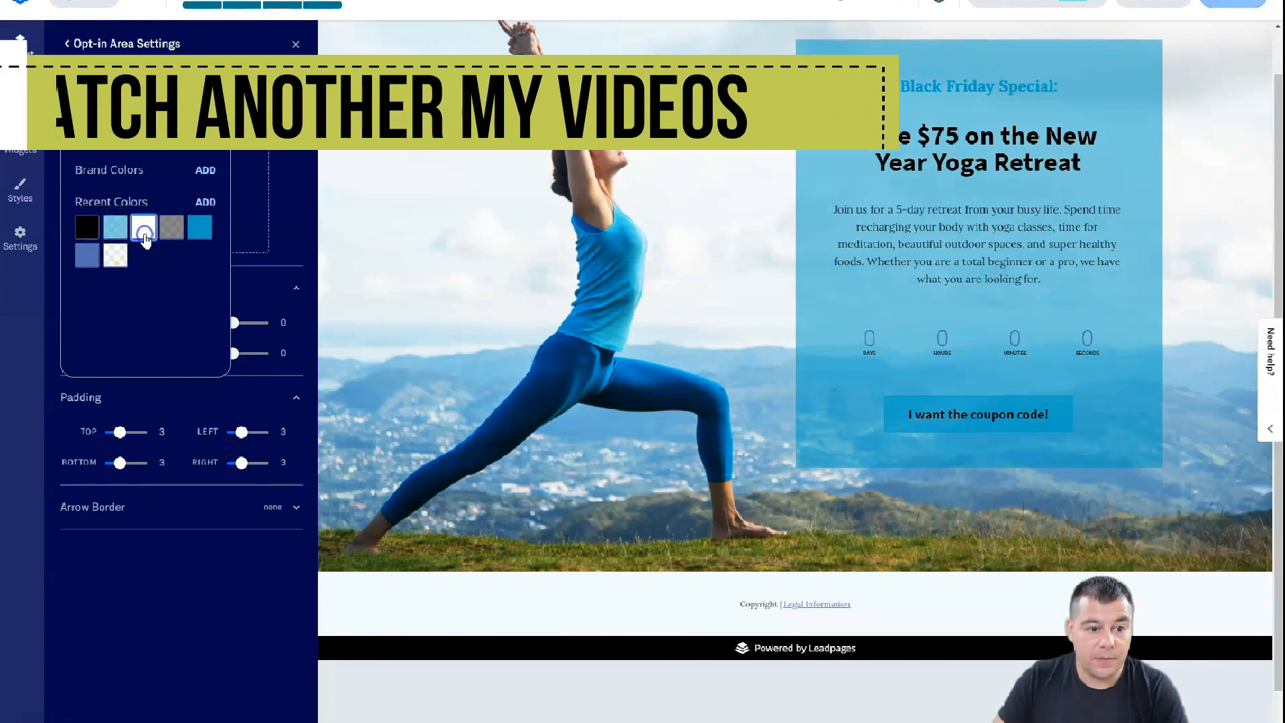
click(112, 261)
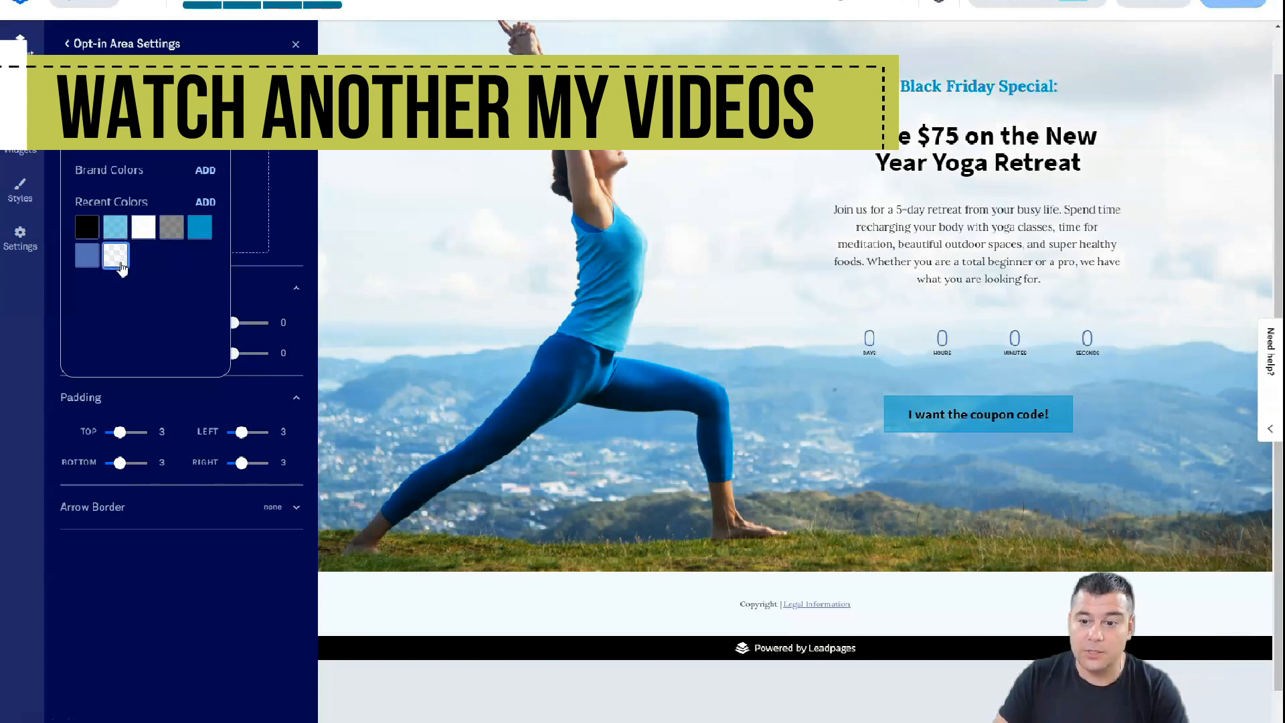
click(144, 230)
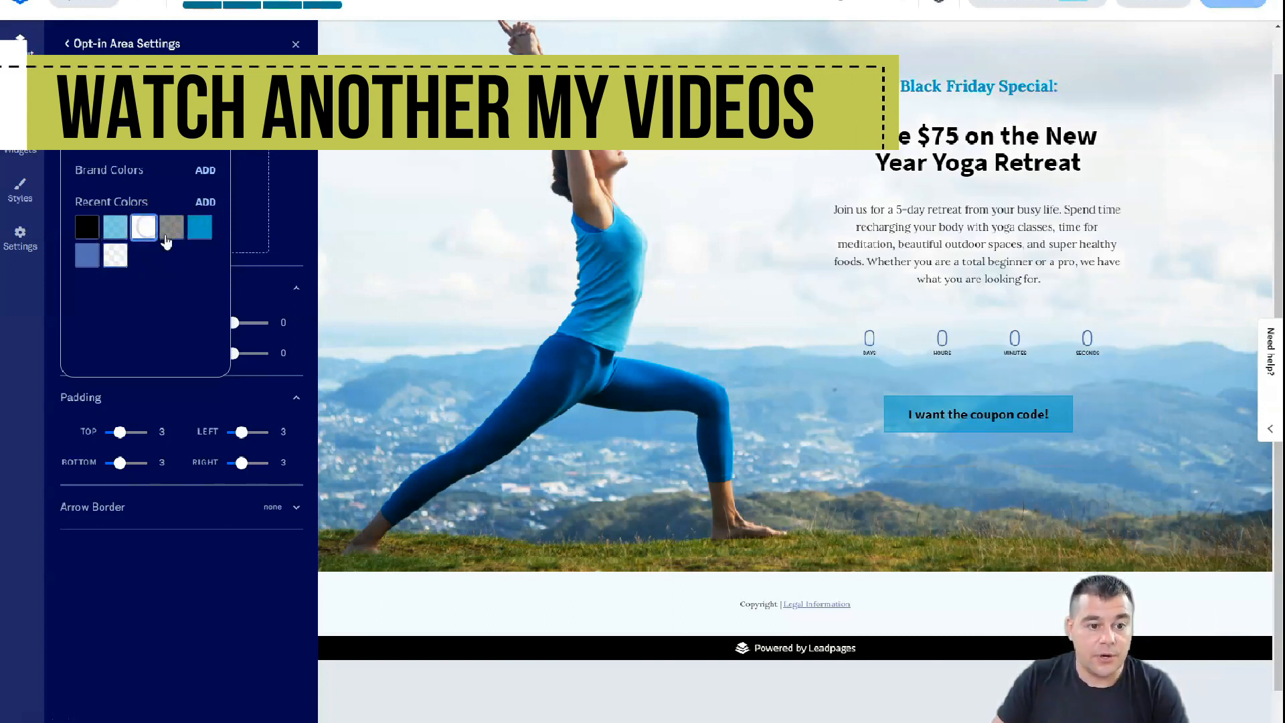
click(172, 228)
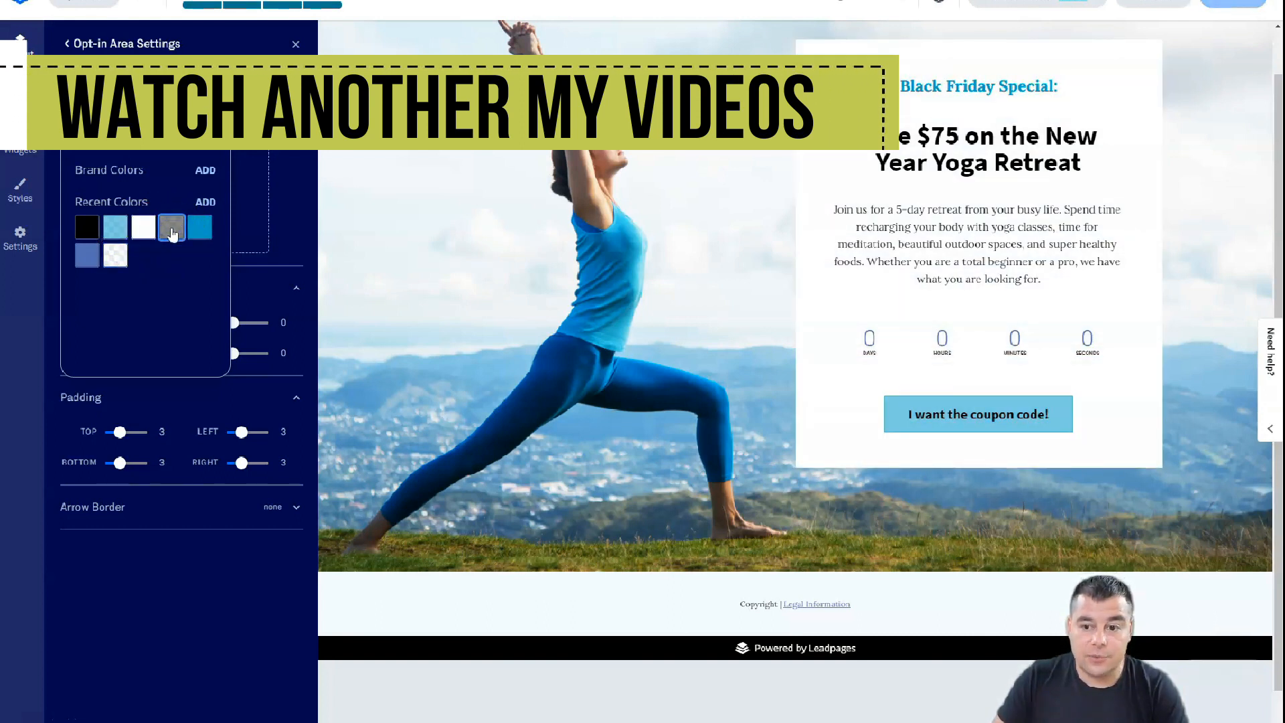
click(138, 229)
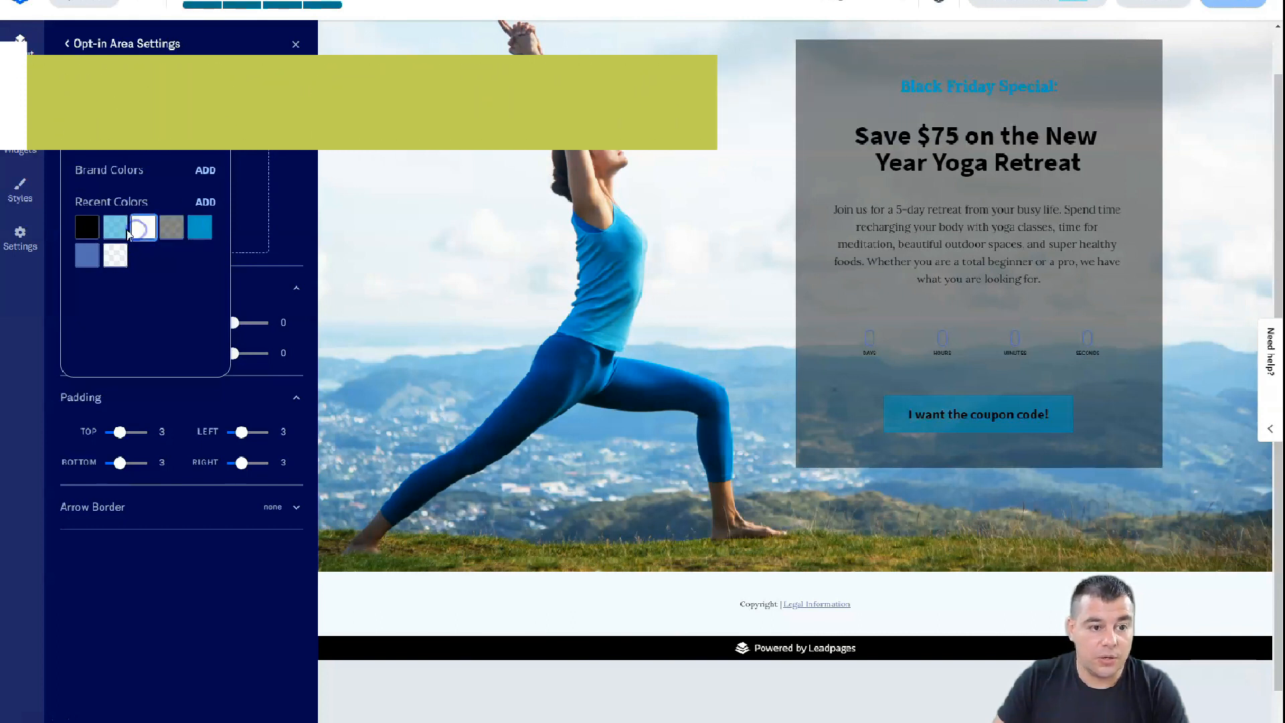
click(192, 109)
click(294, 93)
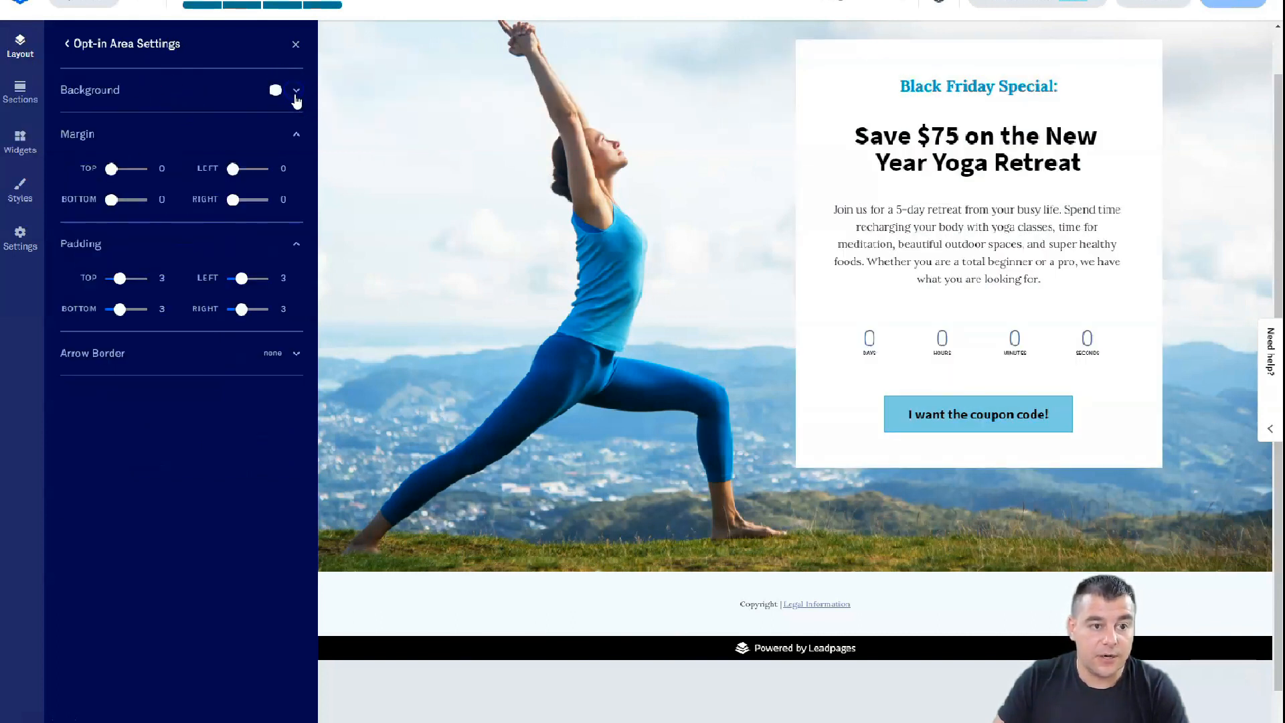
Return to the page layout, review the Hero and Footer section structure, and close the layout.
click(296, 94)
click(70, 43)
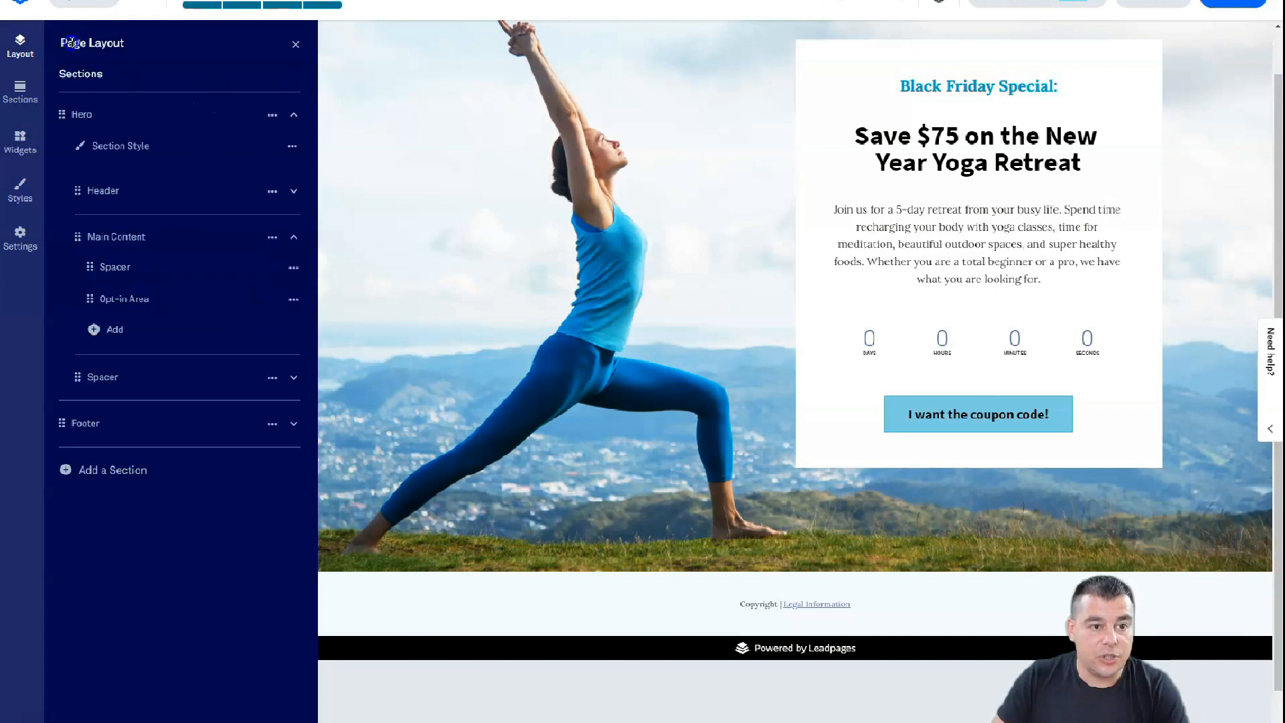
click(157, 115)
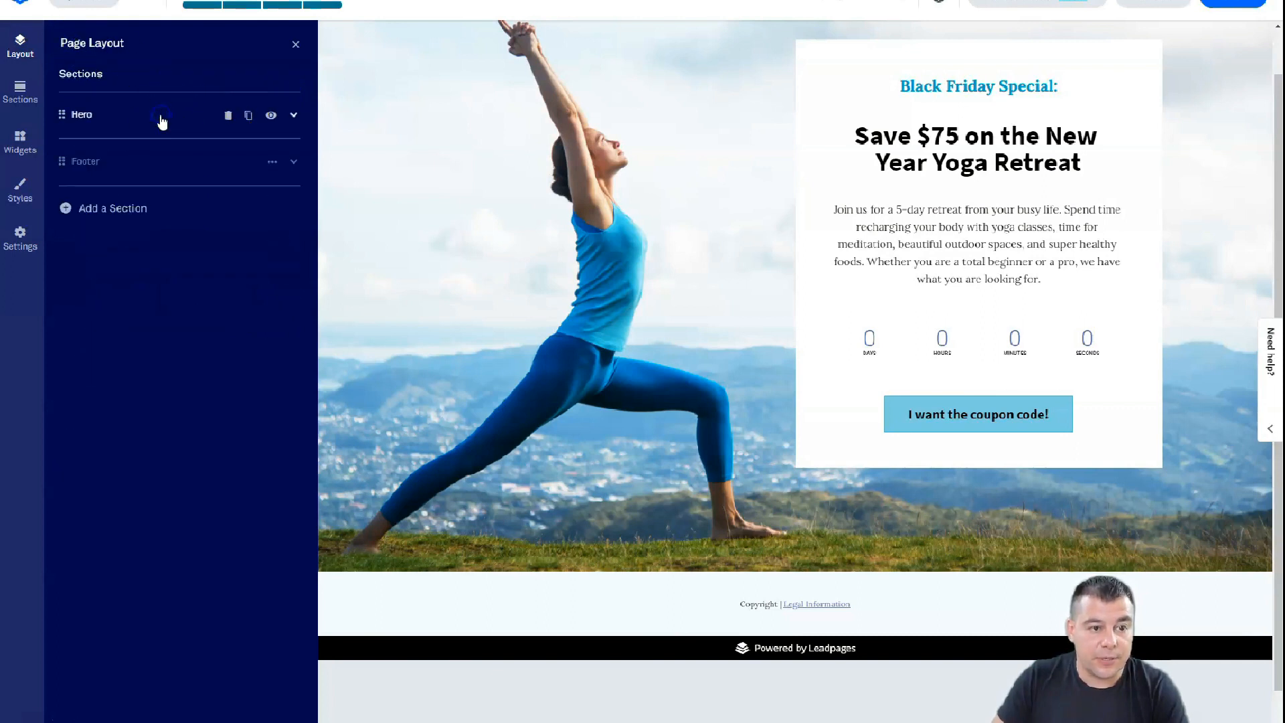
click(127, 114)
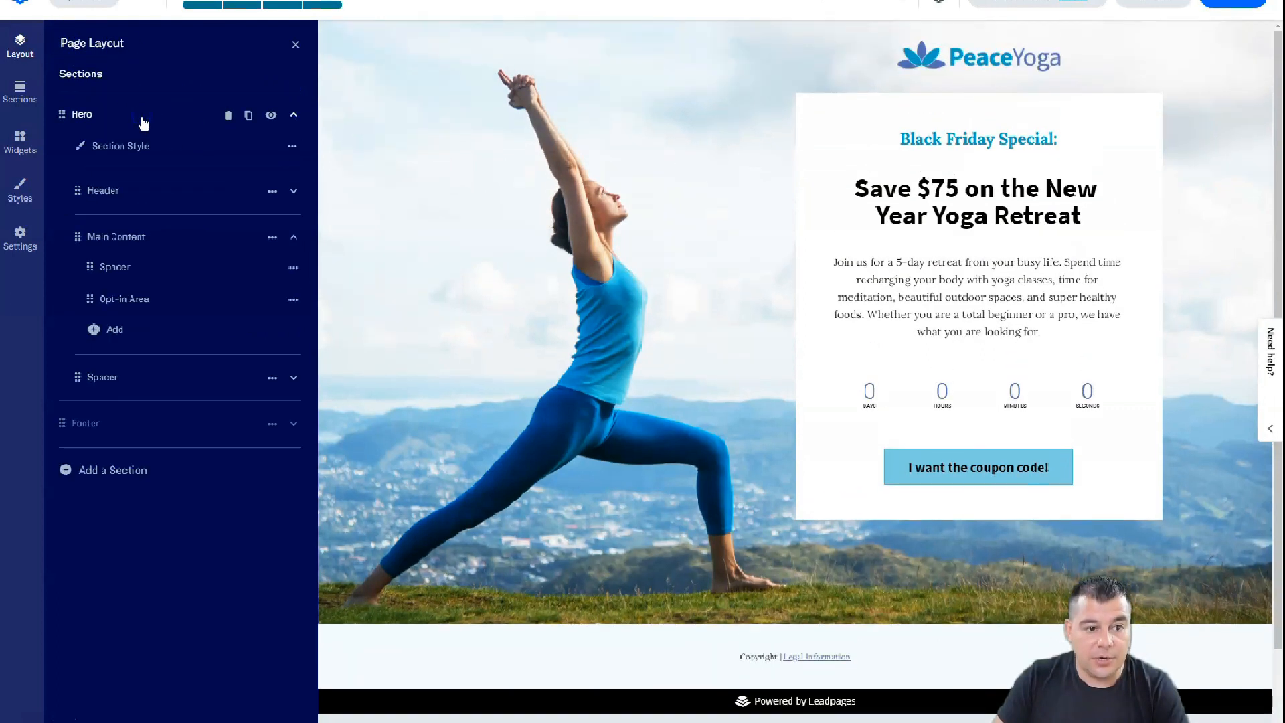
click(187, 115)
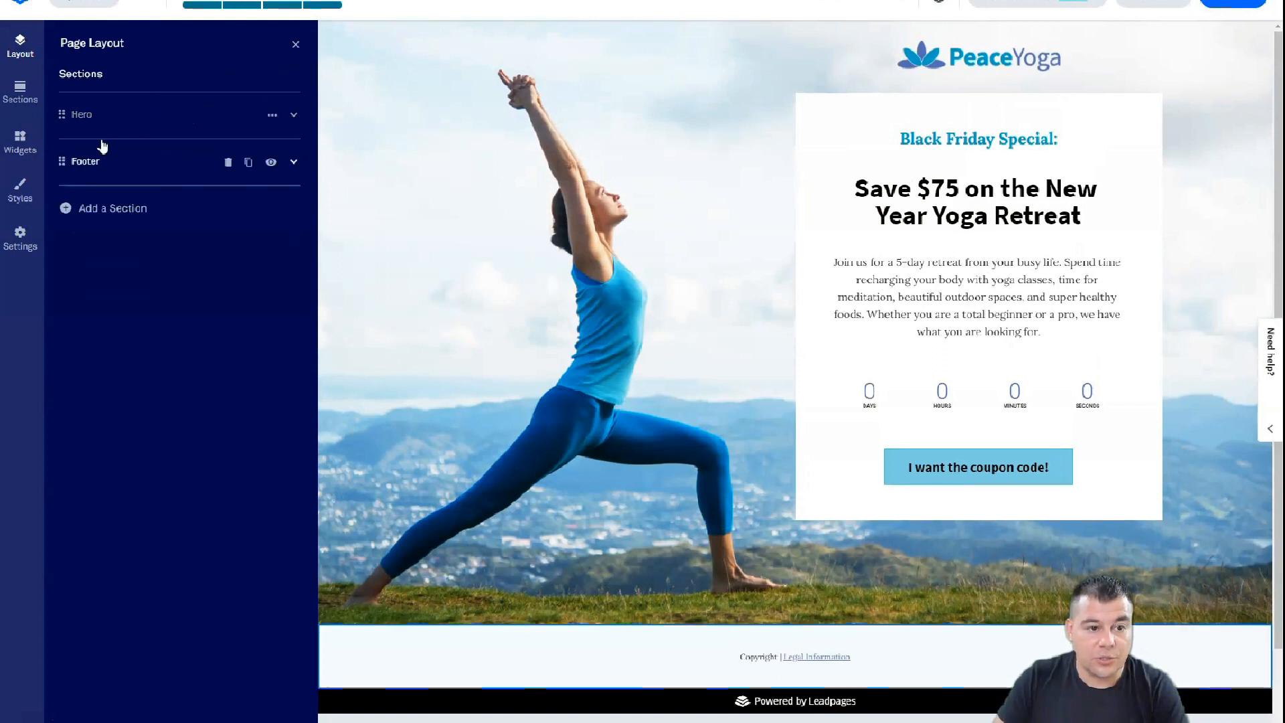
click(114, 115)
click(295, 44)
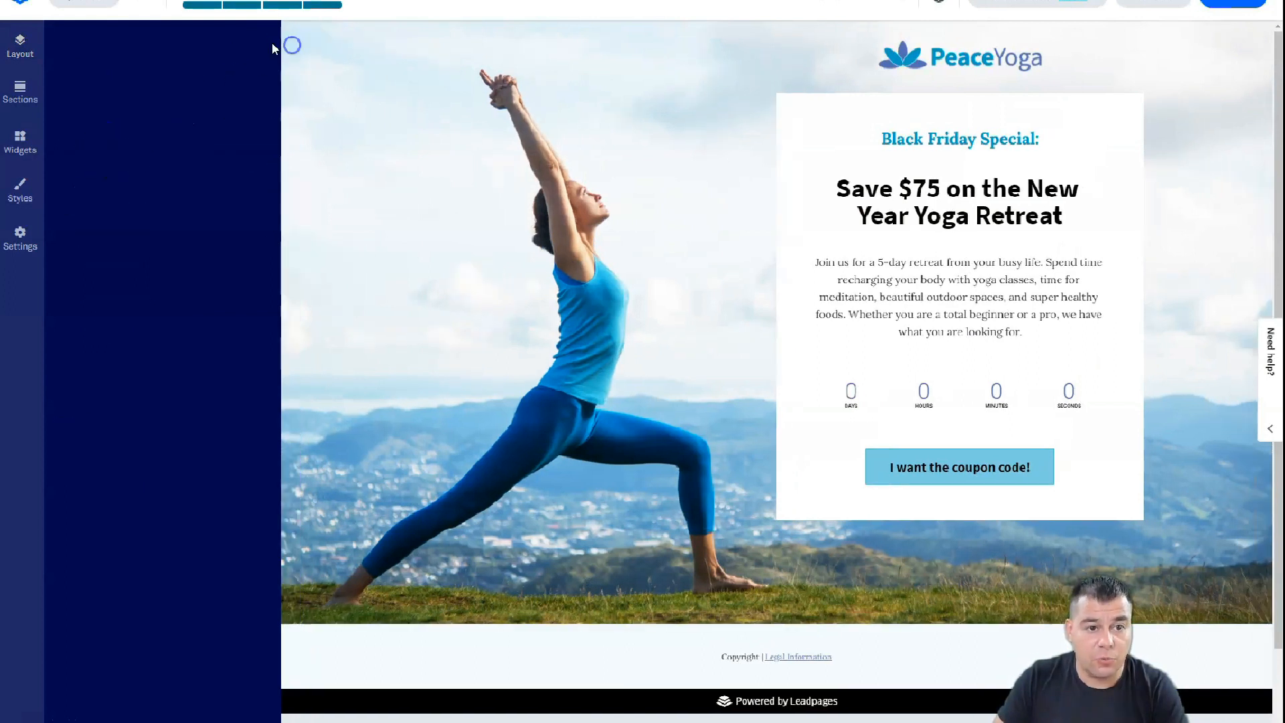
Open the Hero section's settings and bring up the chooser for its background image.
click(91, 30)
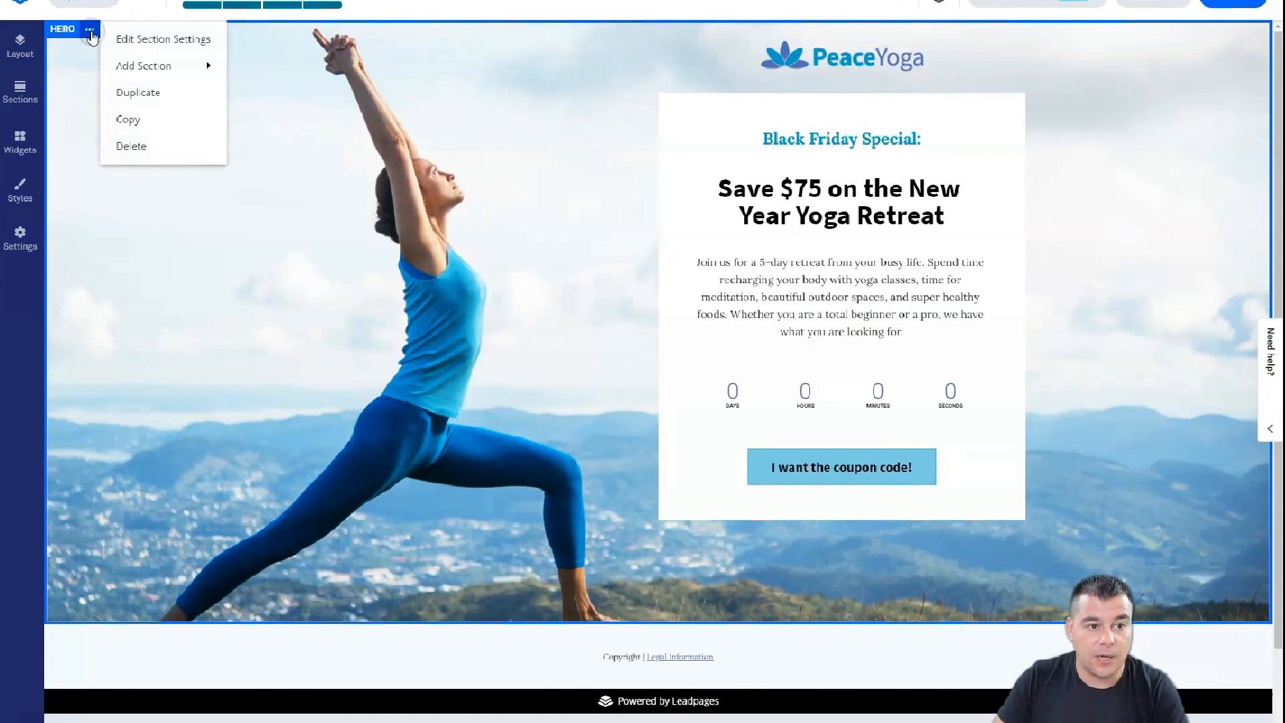
click(132, 41)
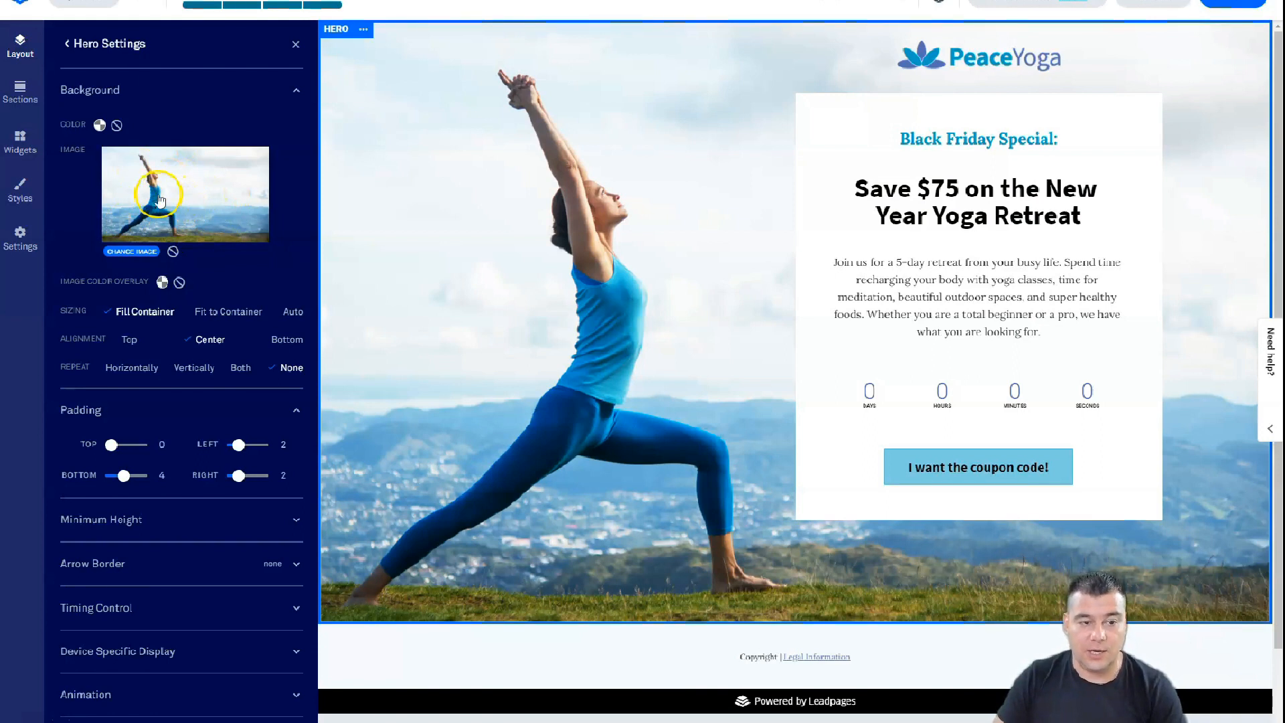
click(133, 252)
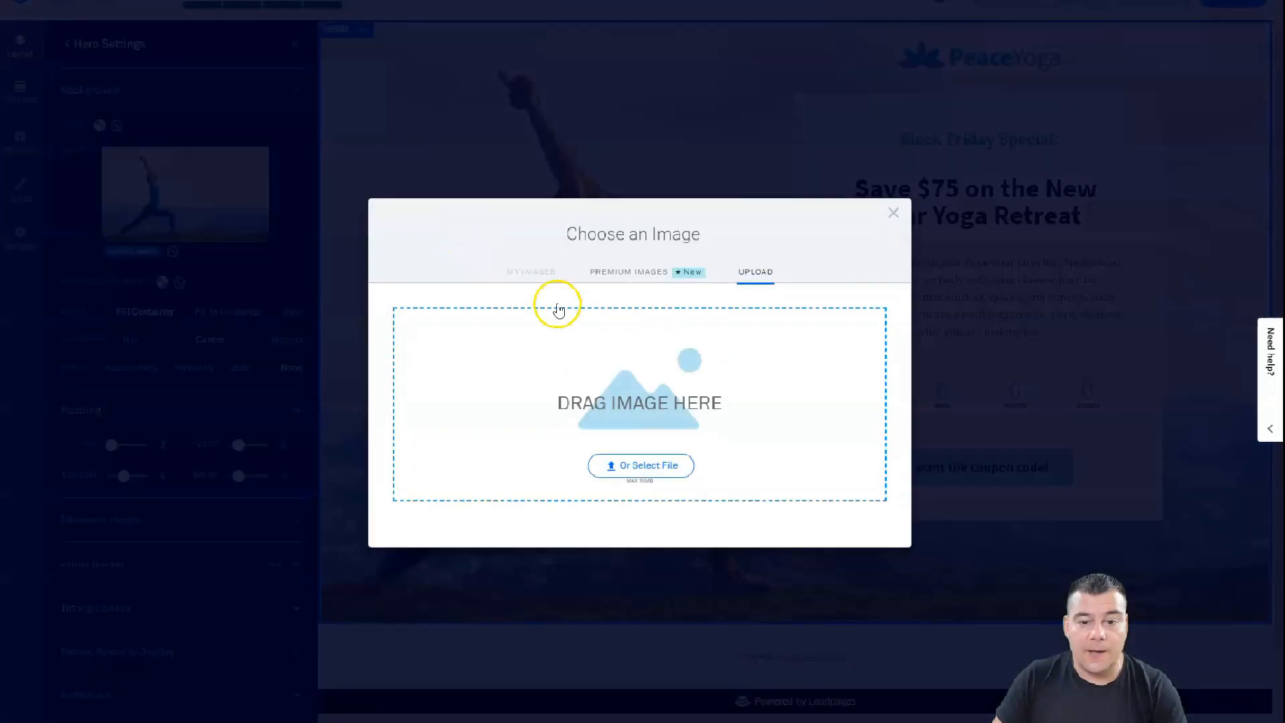
Browse the premium images for the Hero background, check the upload option, and close the image chooser without choosing one.
click(624, 274)
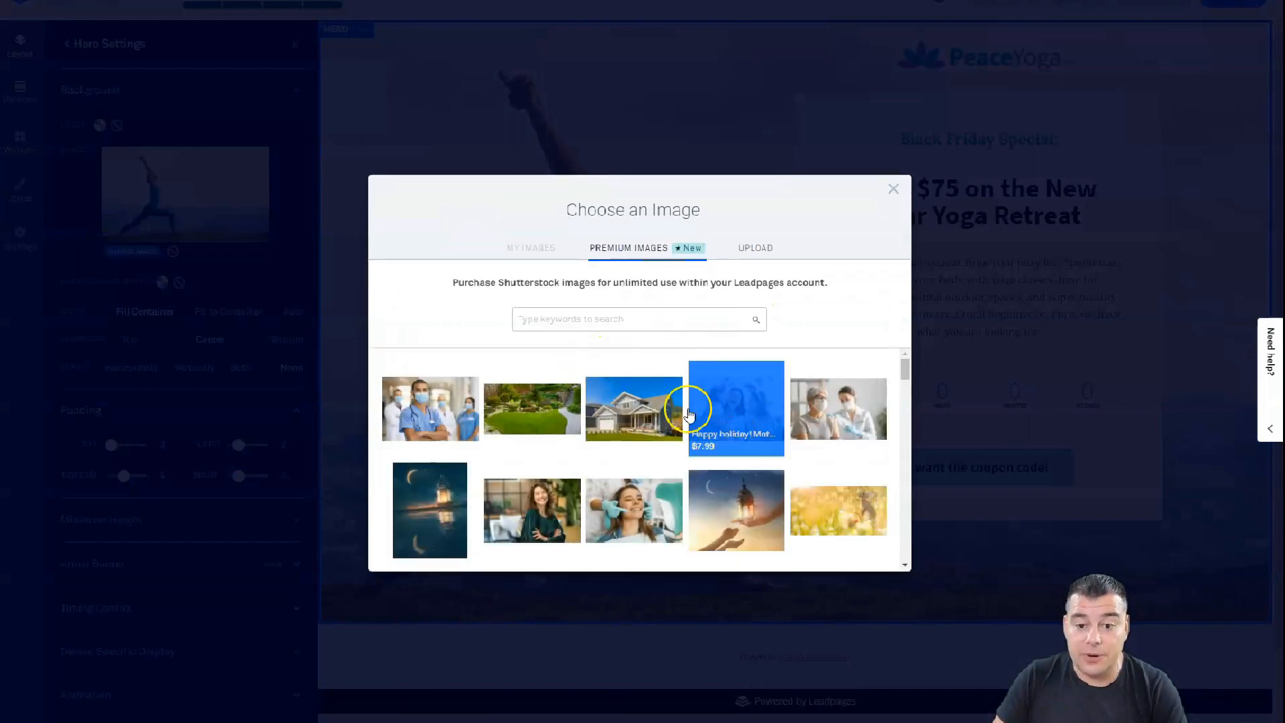
scroll(639, 411, down, 5)
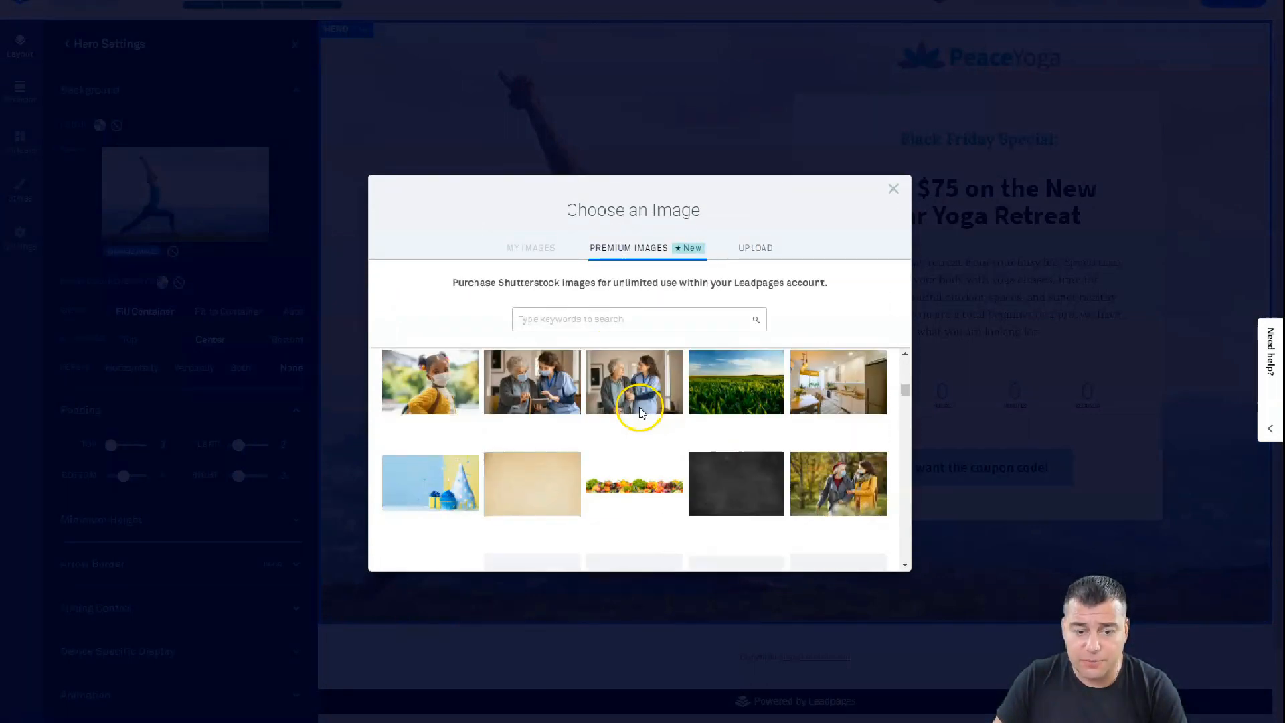
scroll(641, 412, down, 5)
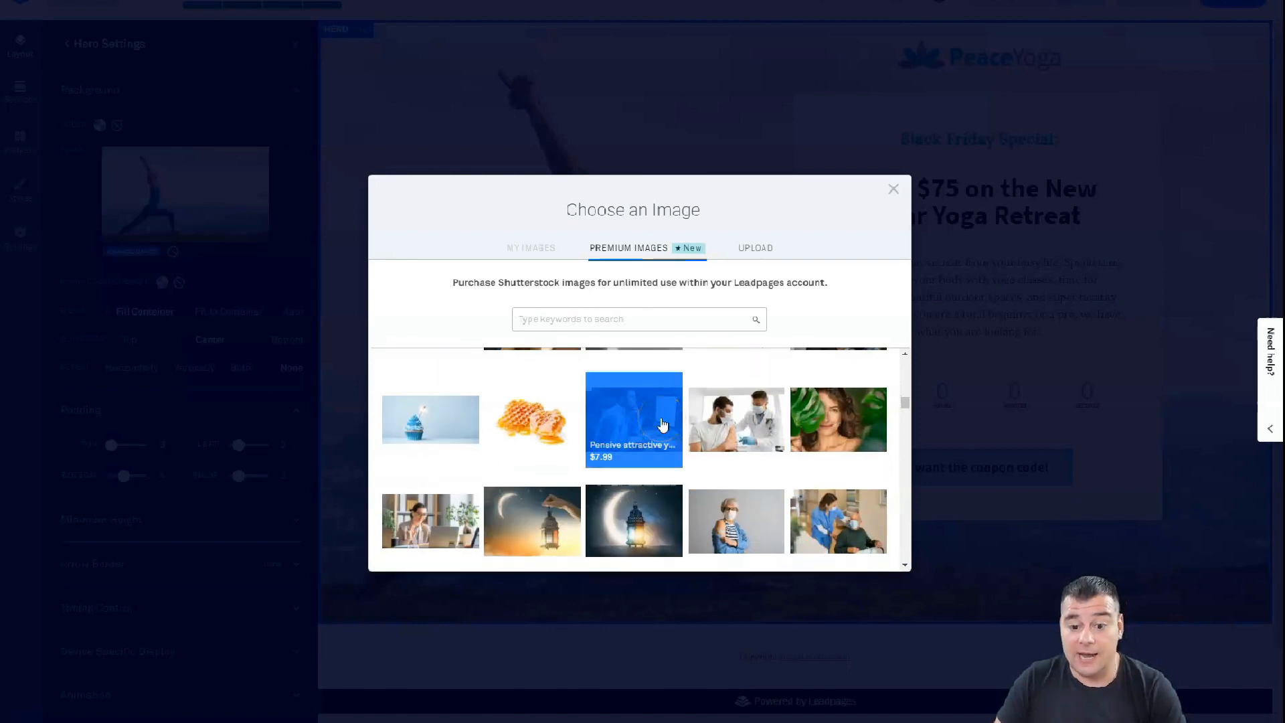
scroll(663, 425, down, 5)
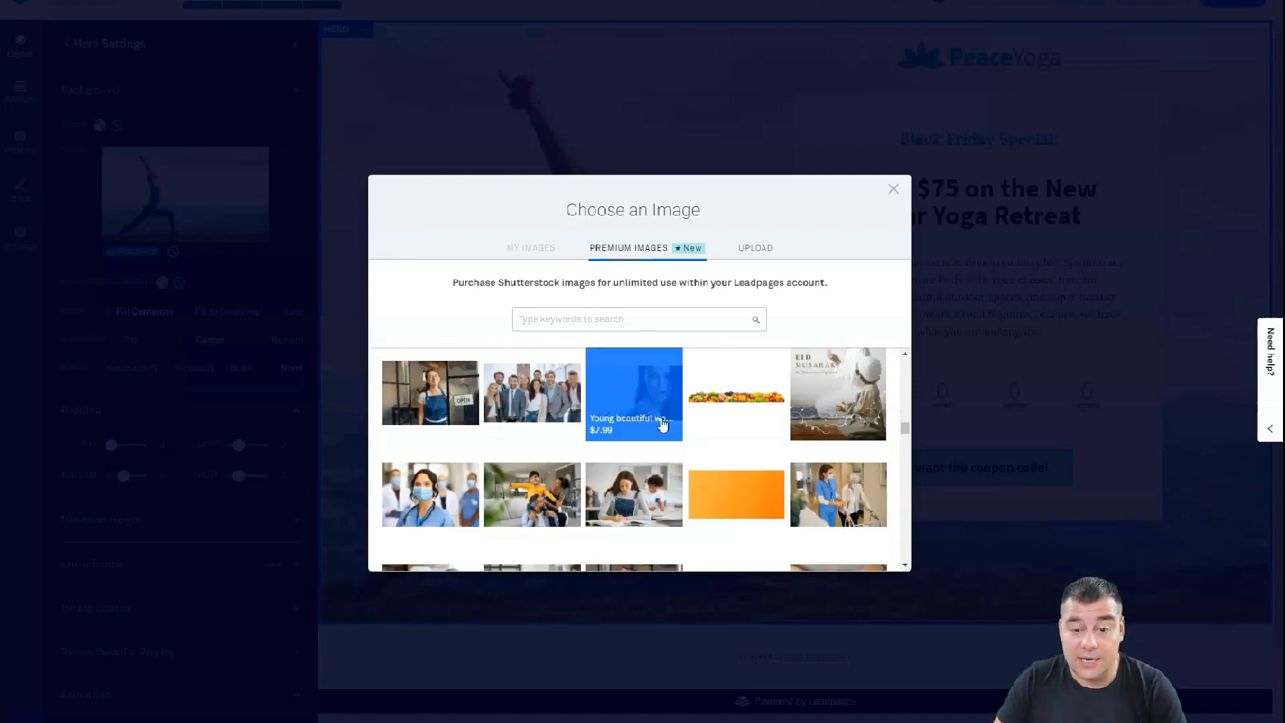
scroll(662, 425, down, 5)
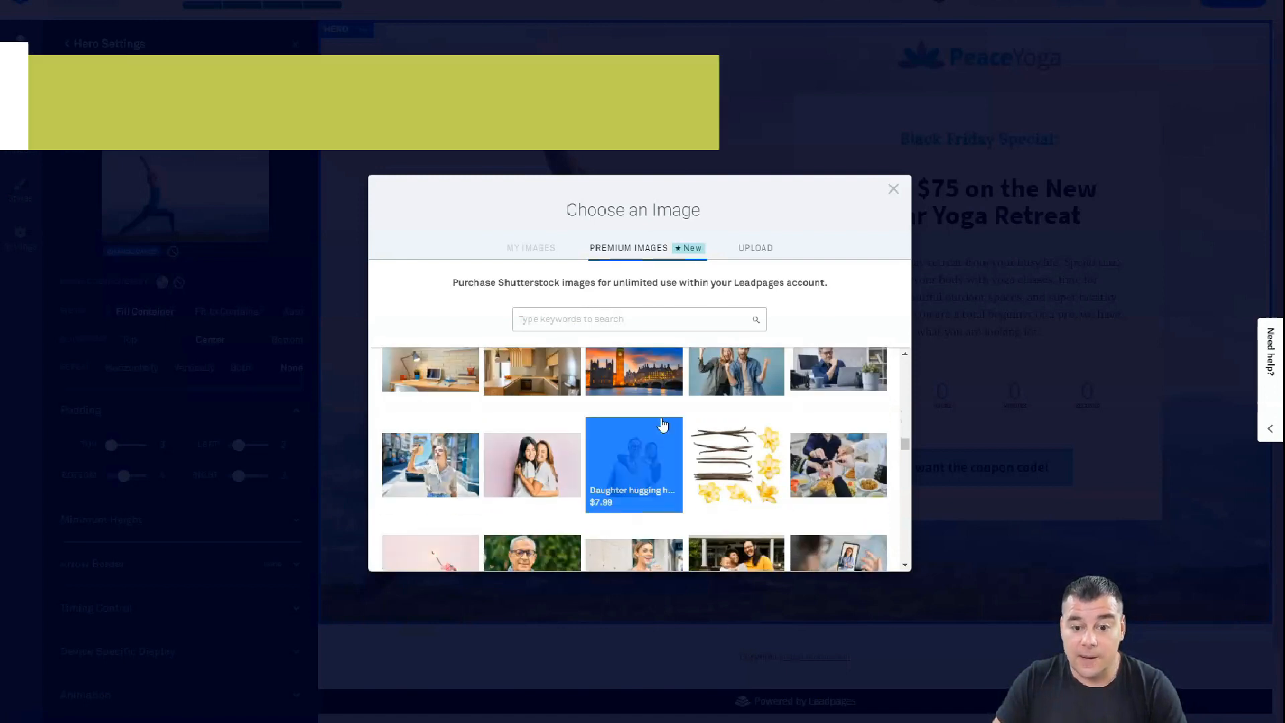
scroll(660, 412, down, 5)
click(634, 428)
scroll(652, 428, down, 5)
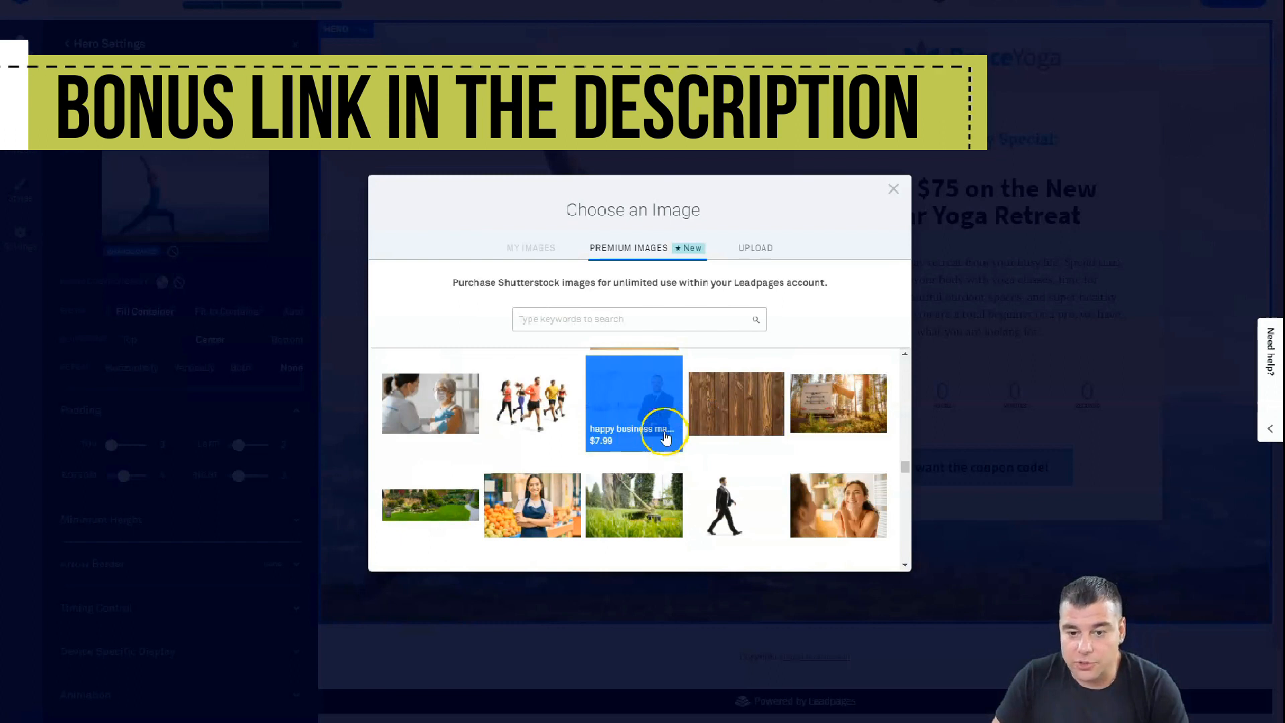
scroll(668, 425, up, 10)
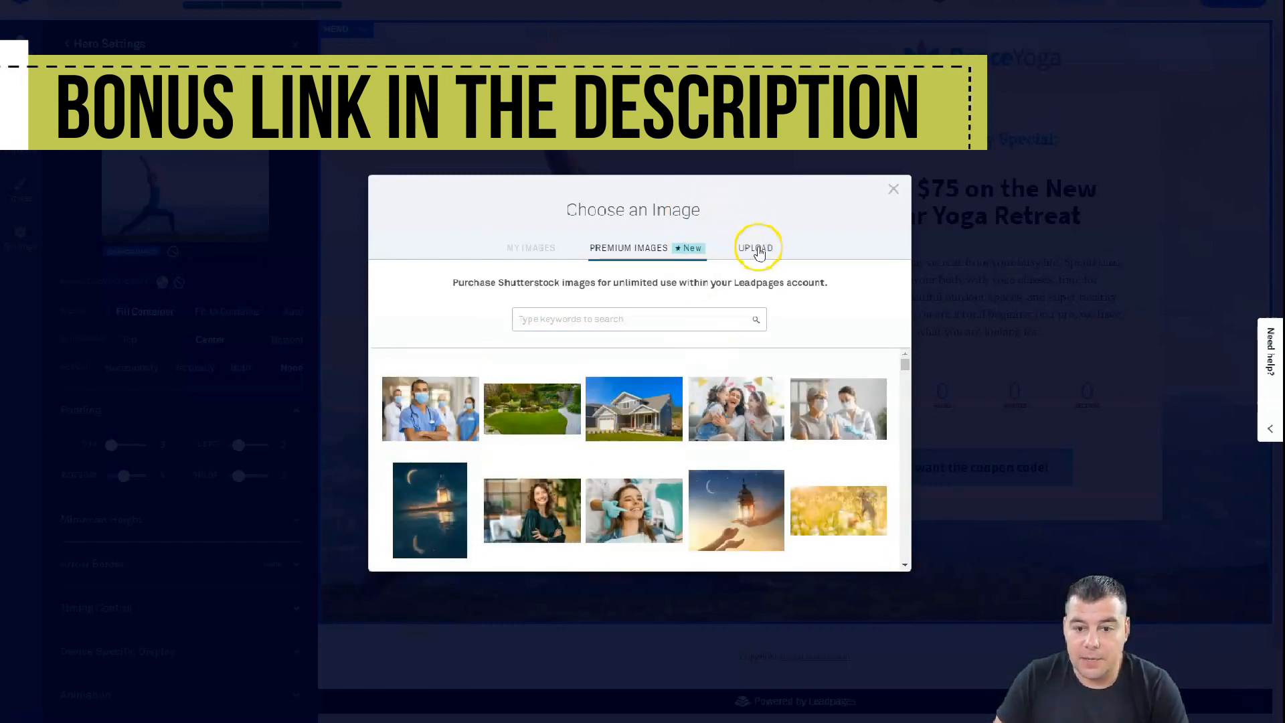
click(757, 249)
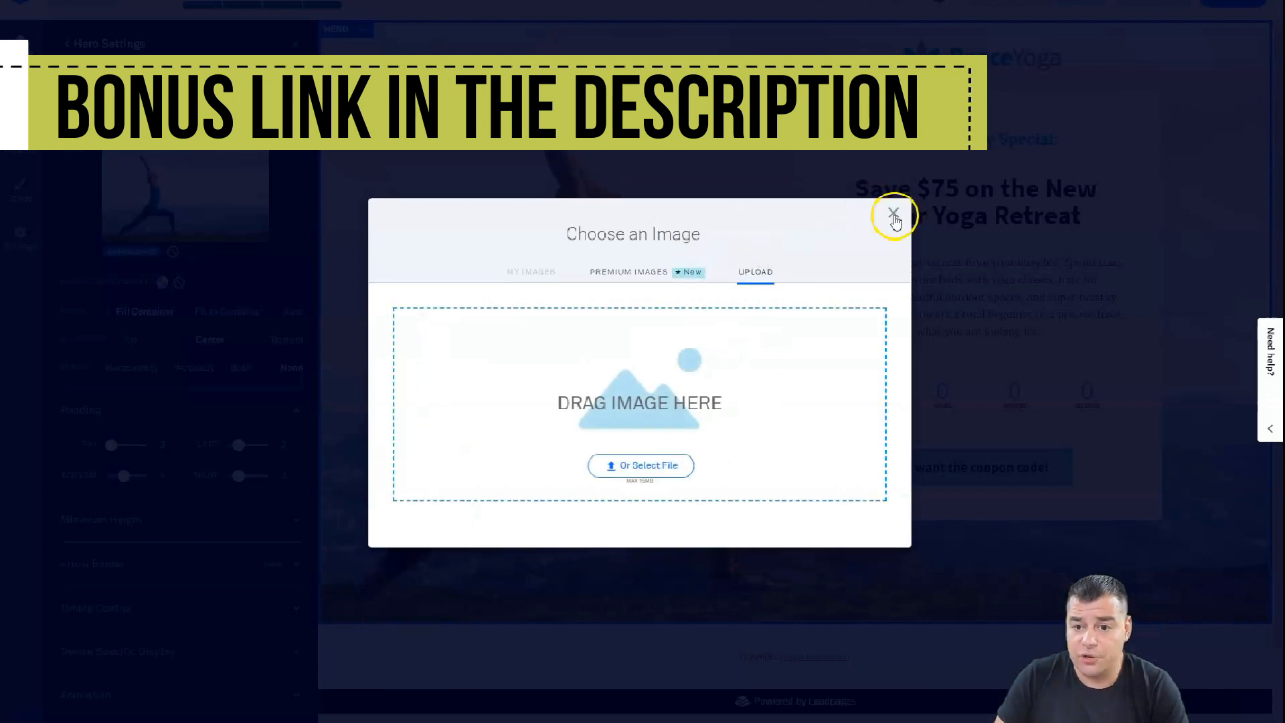
click(894, 215)
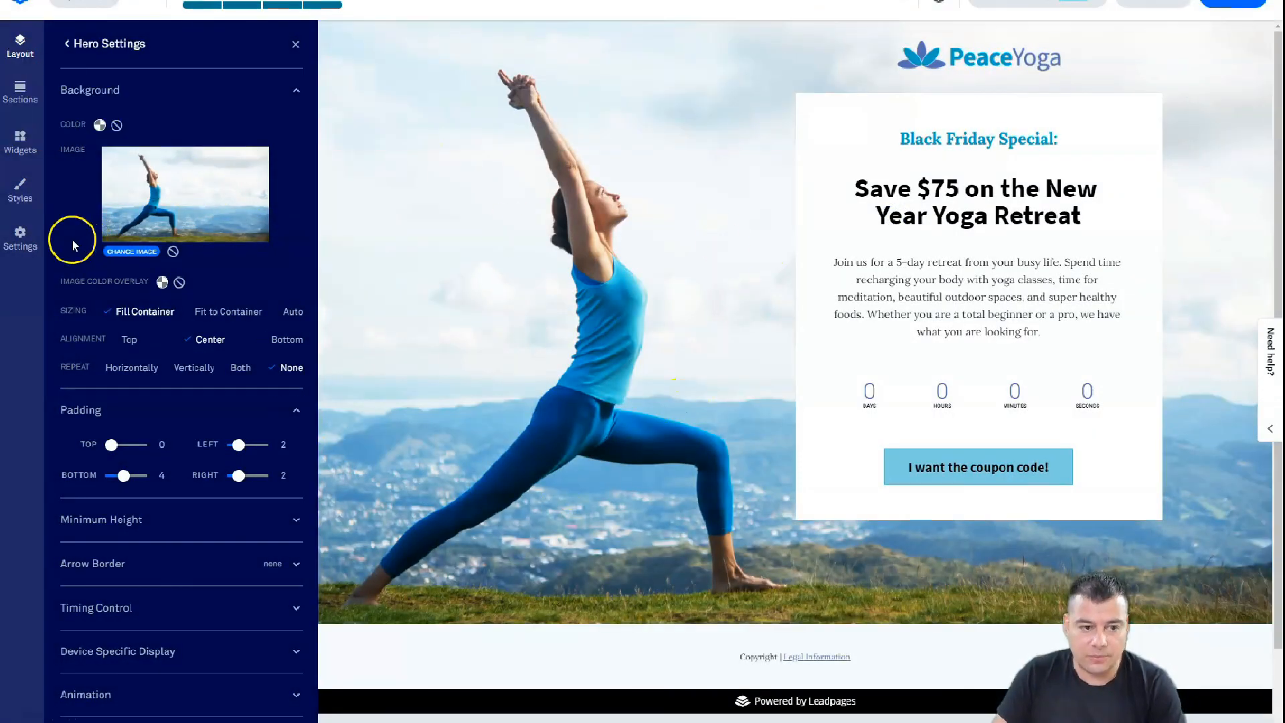
Try a custom blue overlay, 3036F3 at 58 opacity, on the Hero background image and clear it.
click(162, 283)
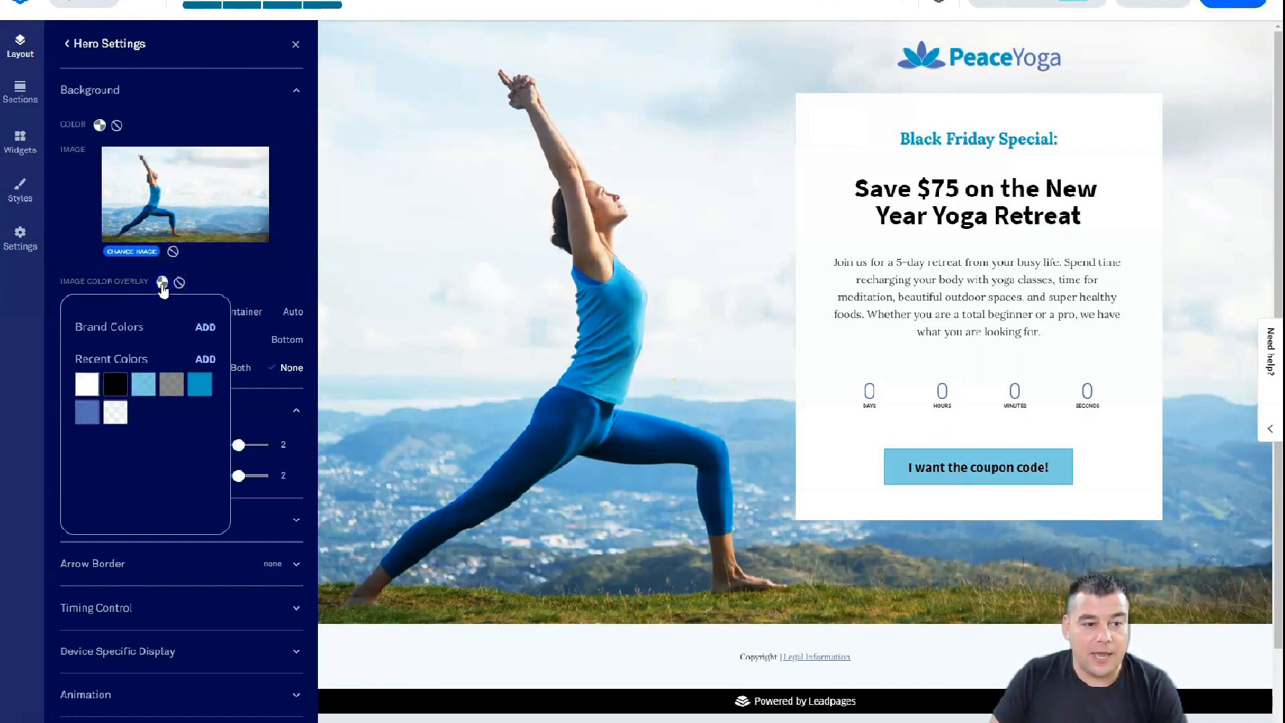
click(205, 360)
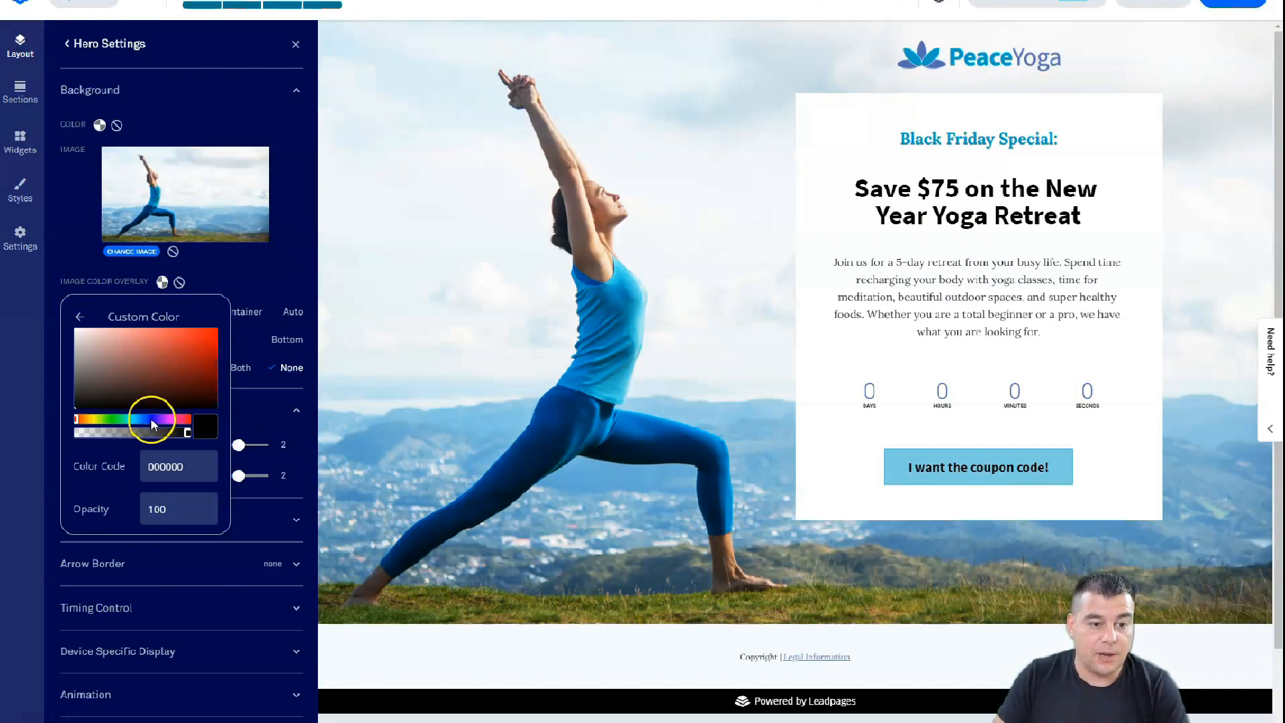
click(152, 420)
click(191, 333)
click(186, 491)
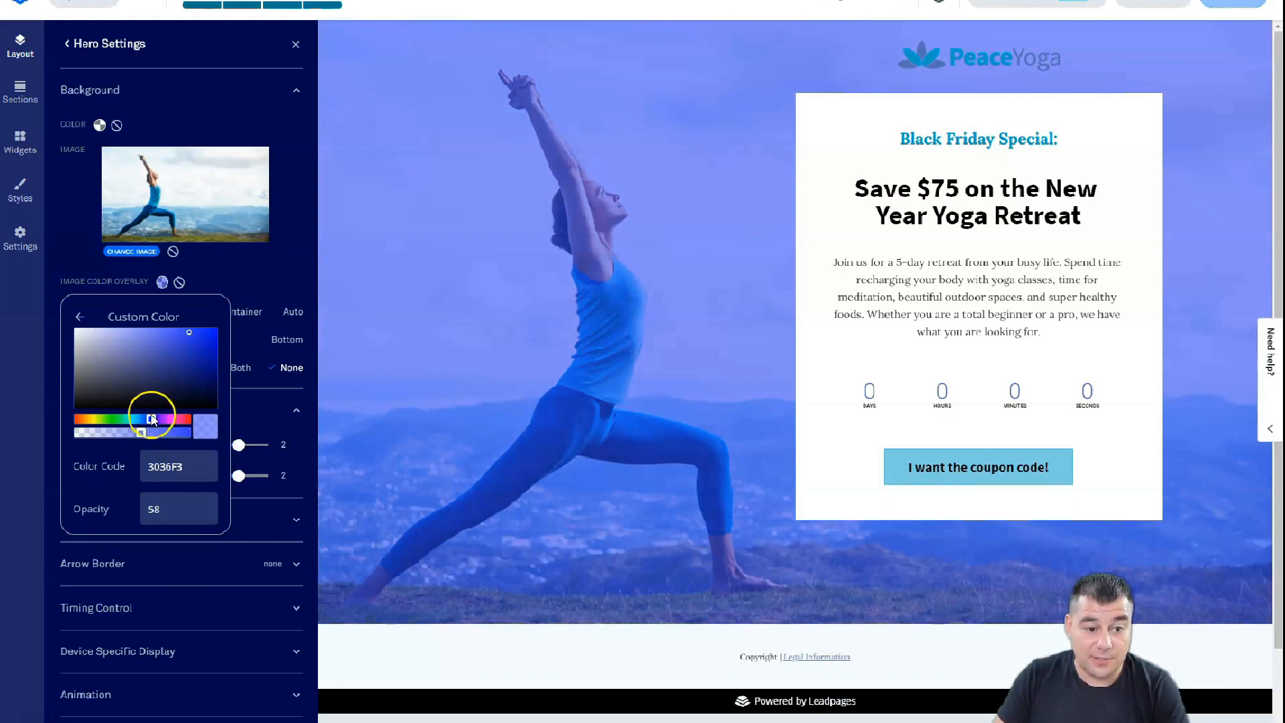
click(181, 285)
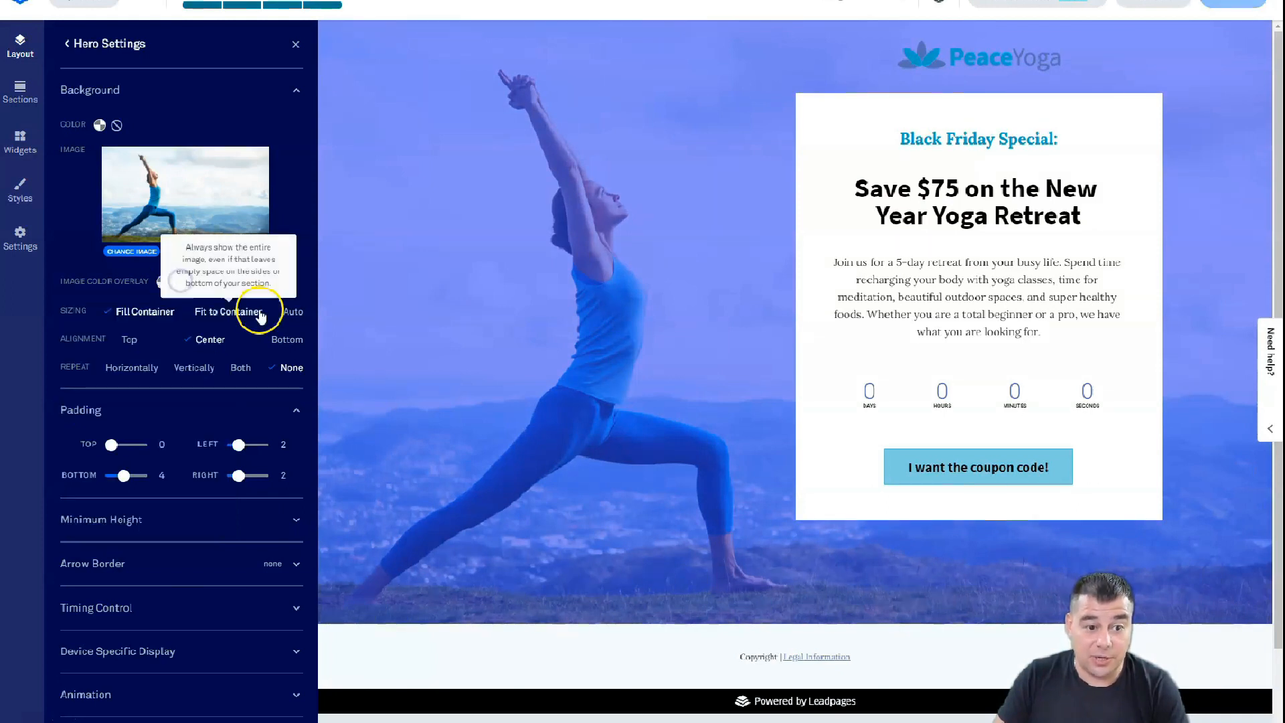
click(178, 282)
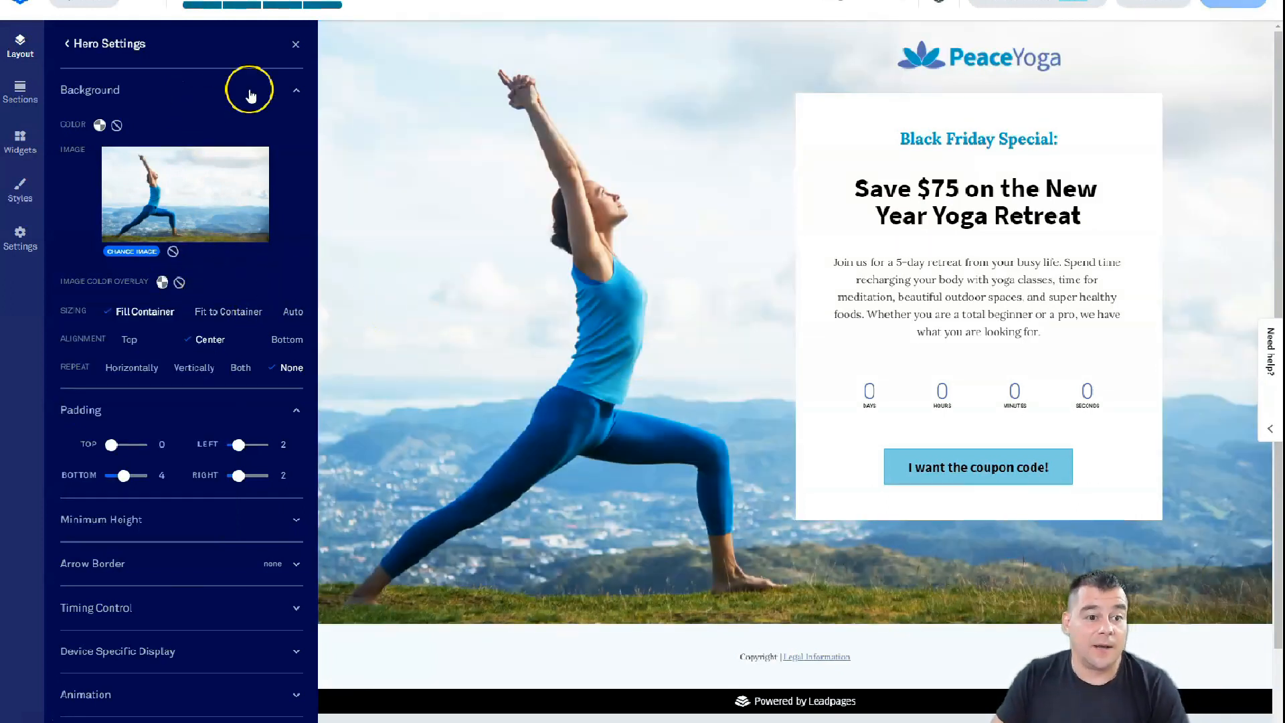
Review the Minimum Height options of the Hero section and close its settings.
click(251, 525)
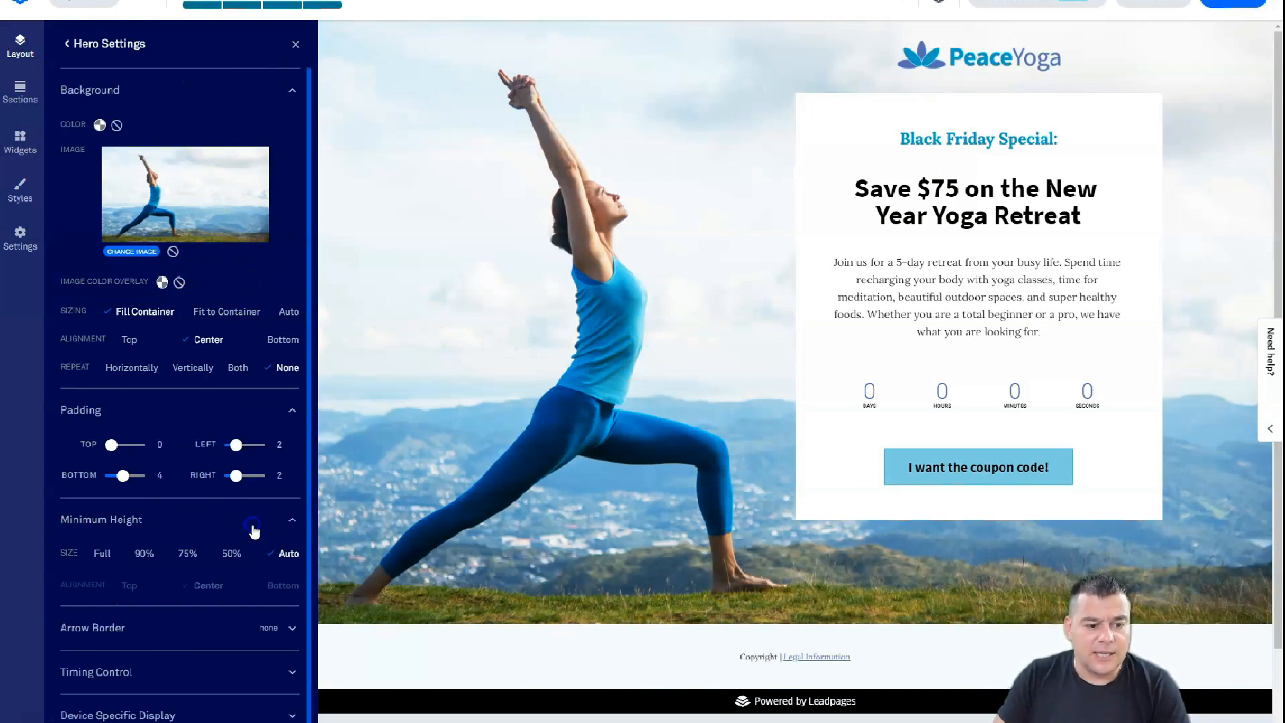
click(189, 562)
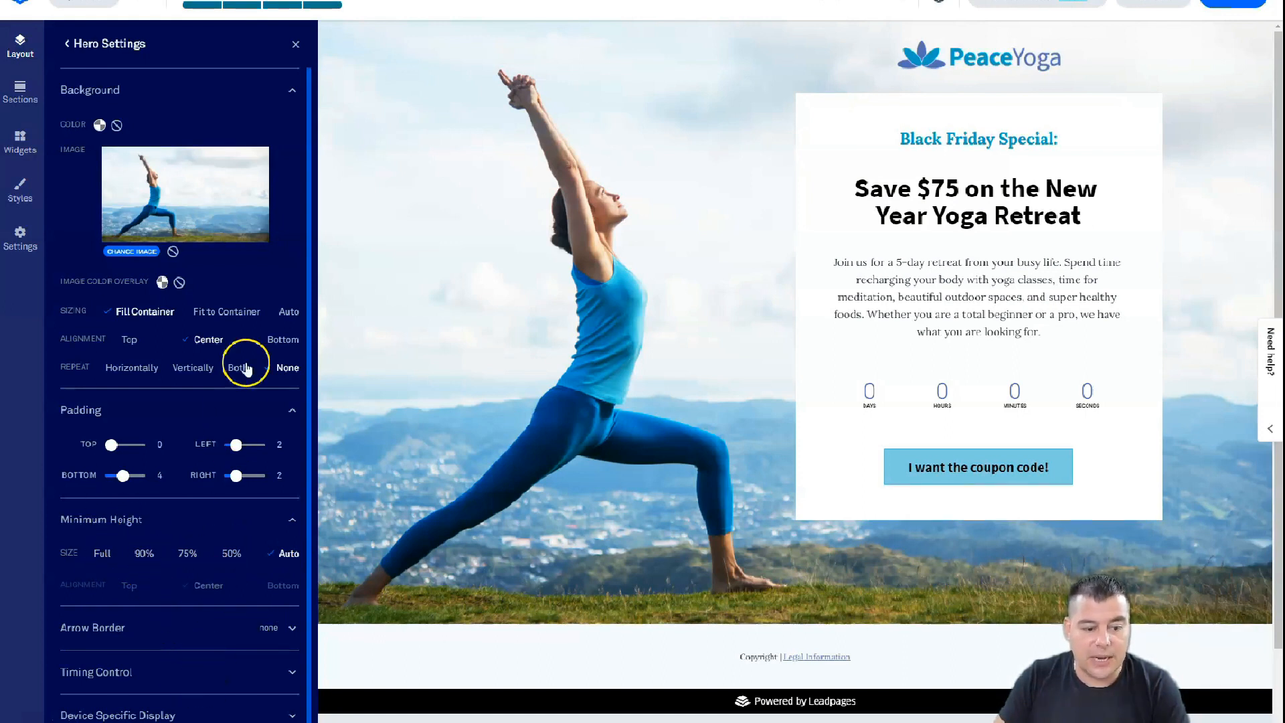
click(295, 47)
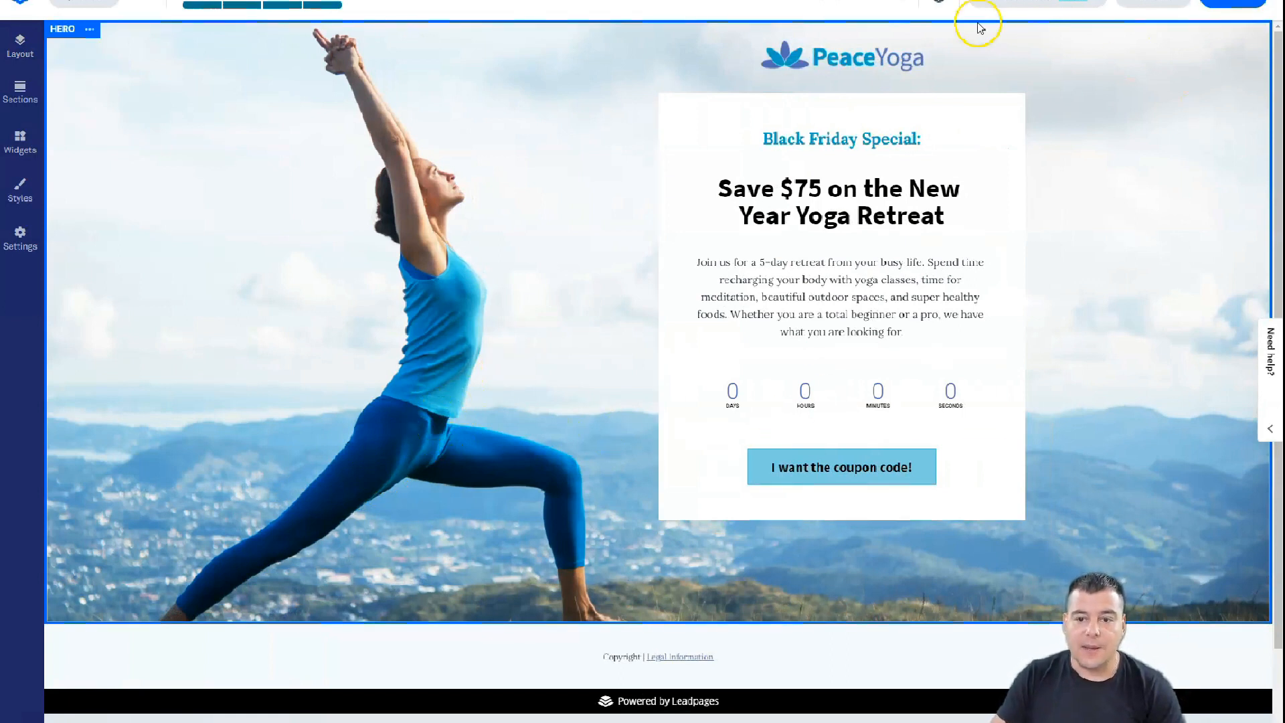
click(22, 48)
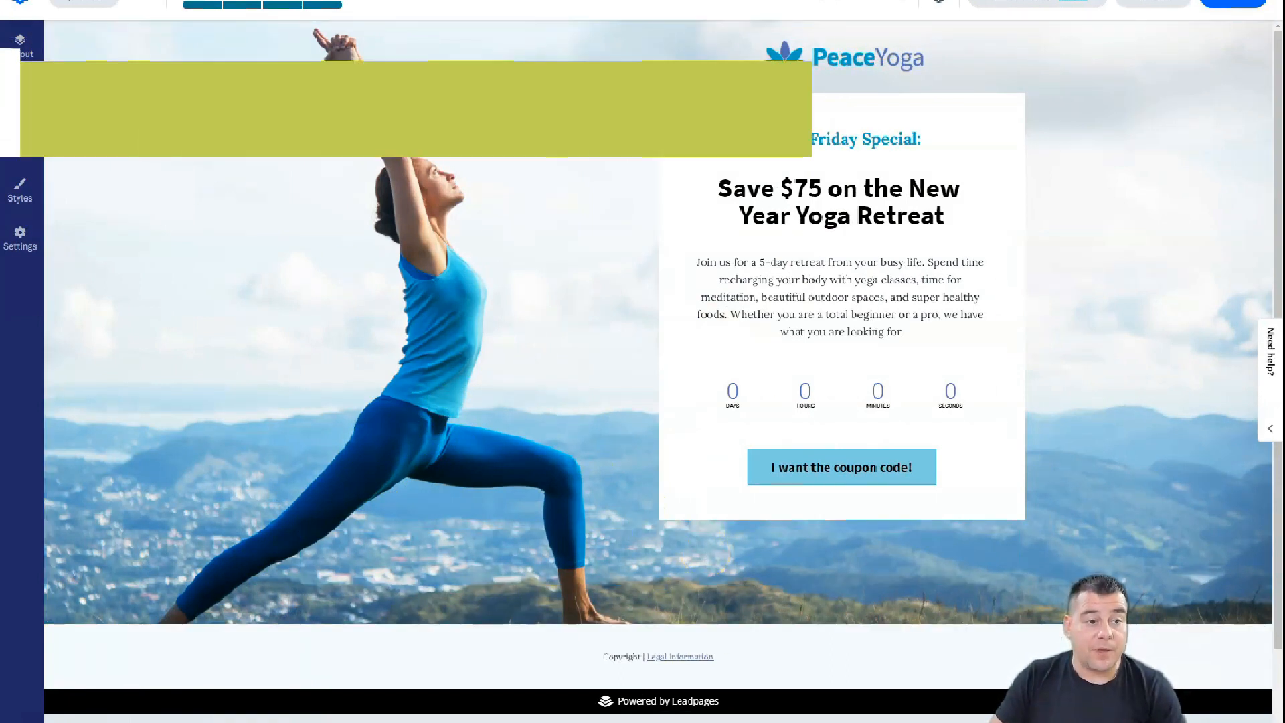
scroll(166, 338, down, 2)
scroll(160, 319, up, 2)
scroll(382, 341, down, 2)
scroll(381, 341, up, 2)
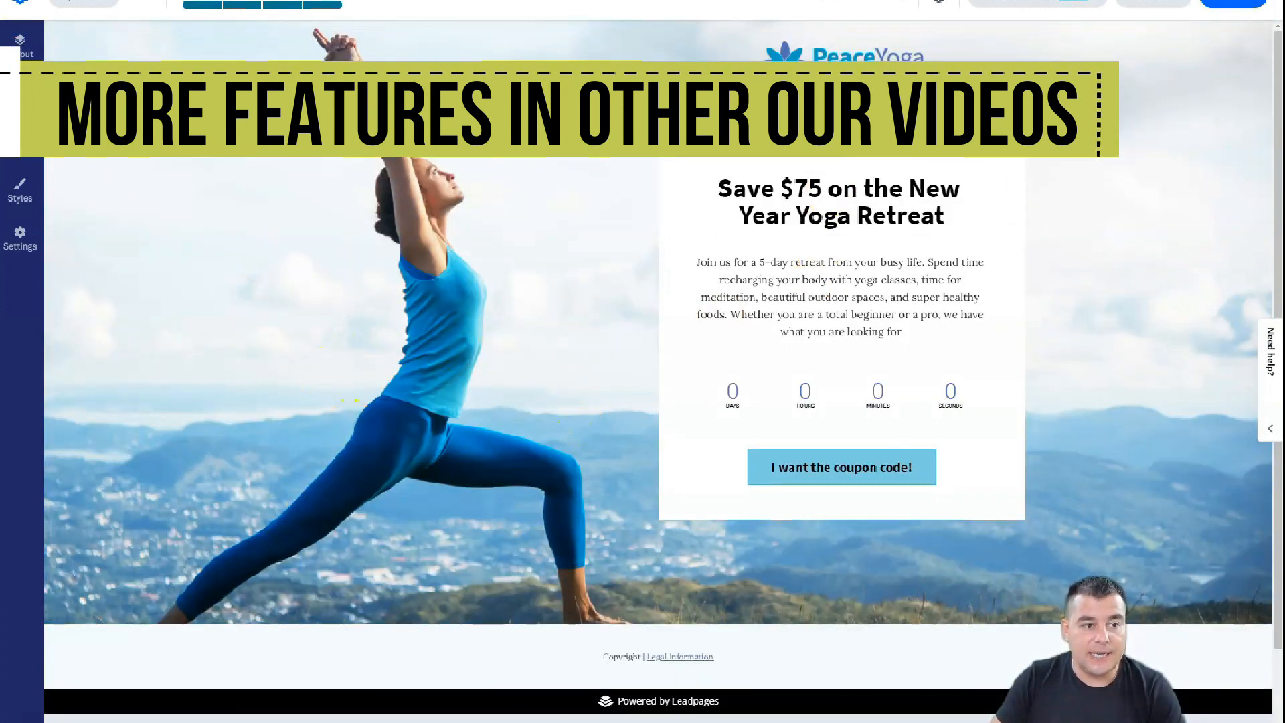
scroll(229, 310, down, 2)
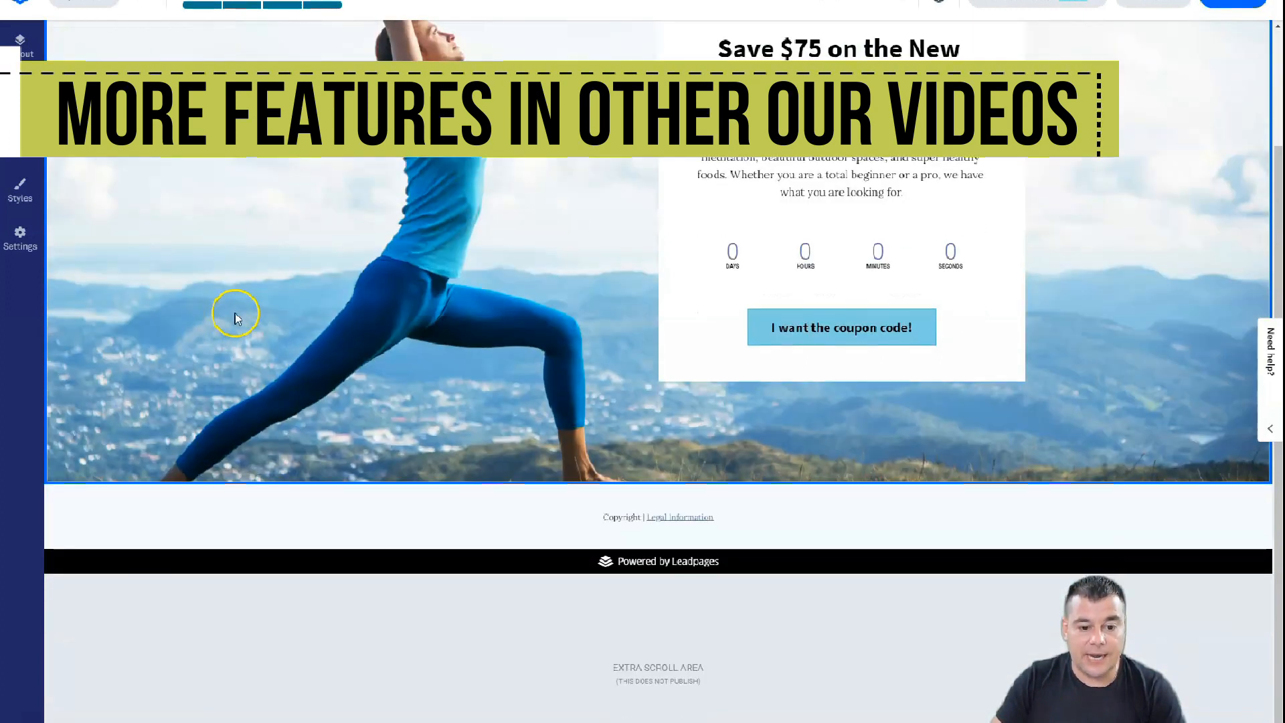
Add the white "Find your power faster. Become a member." Call to Action section between the Hero and the footer.
click(20, 95)
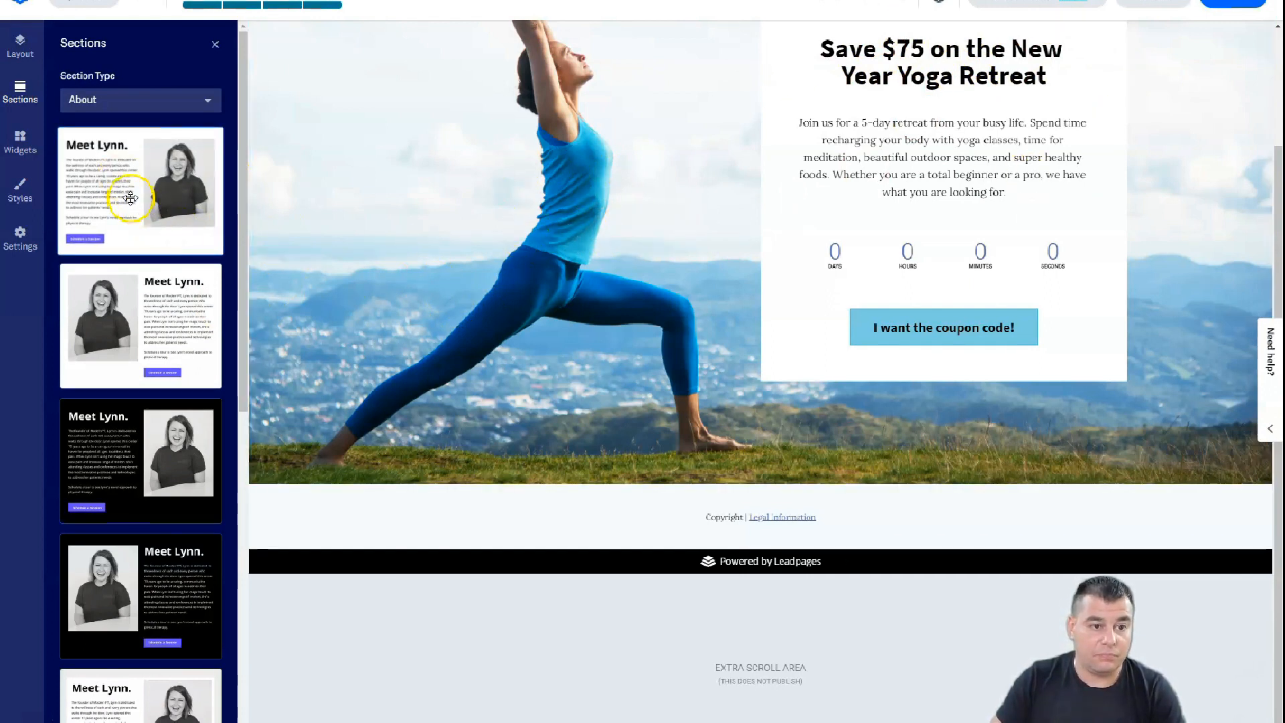
click(213, 106)
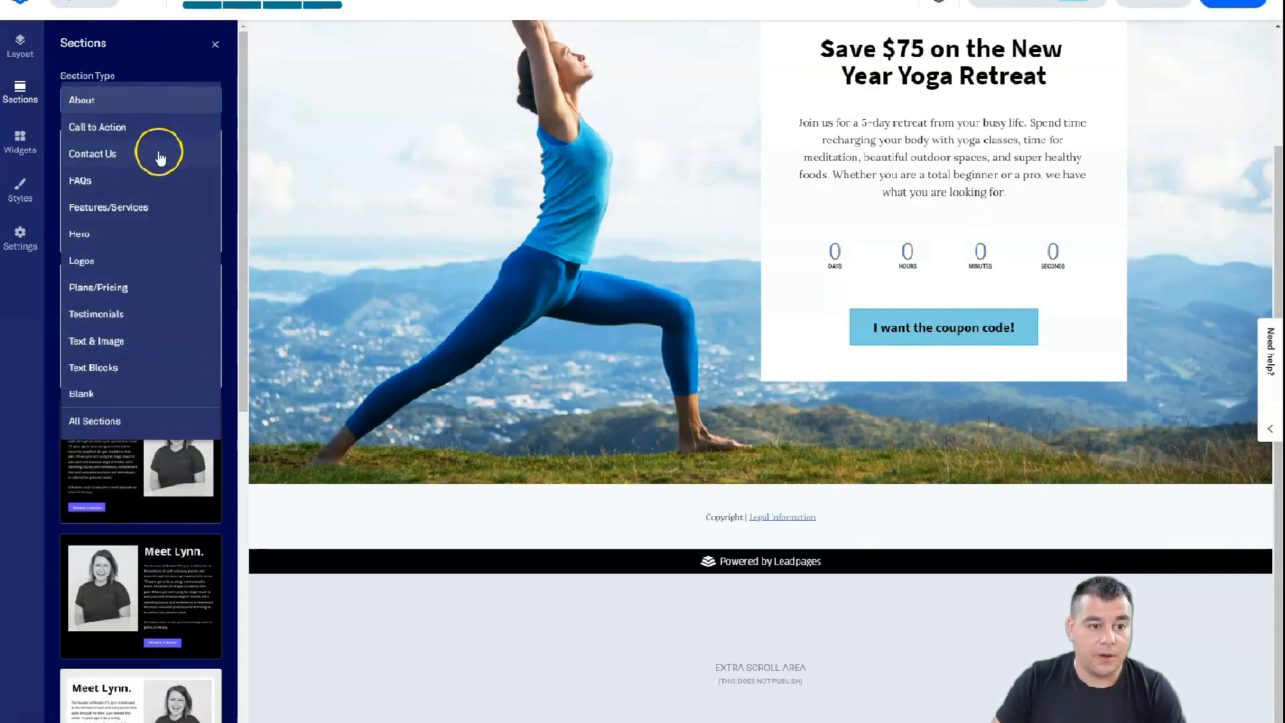
click(101, 127)
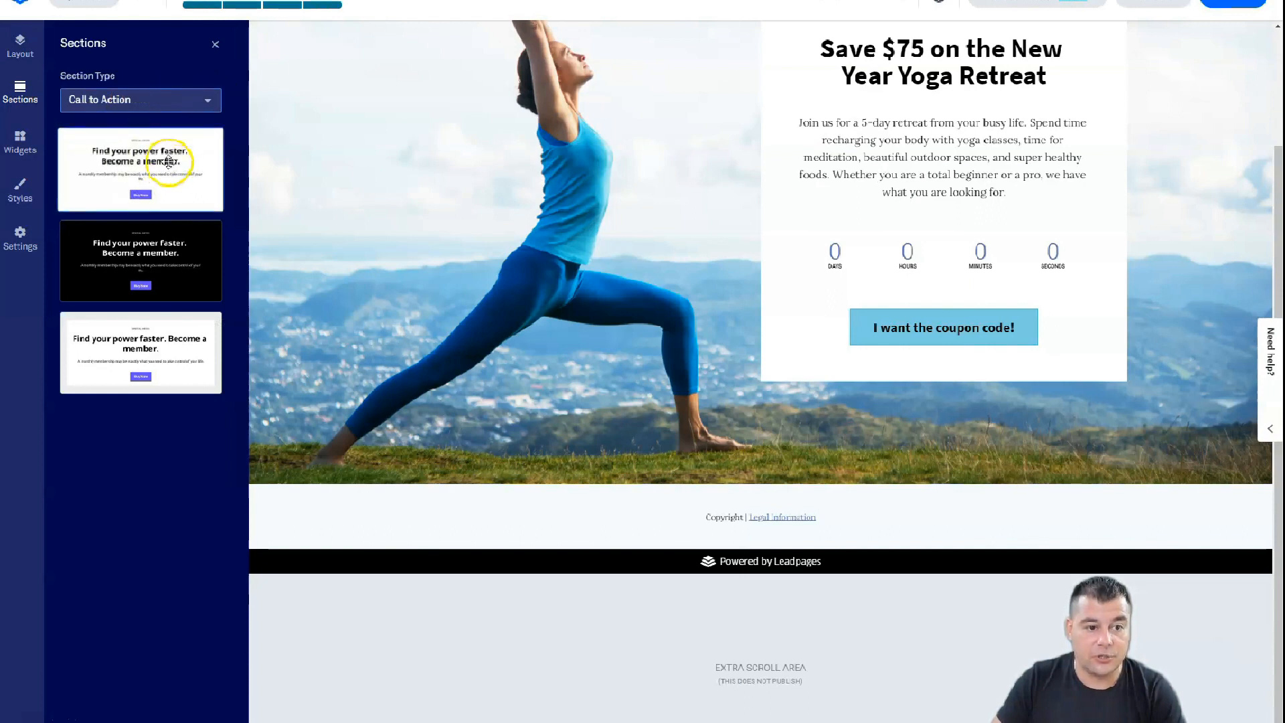
drag(175, 170, 479, 253)
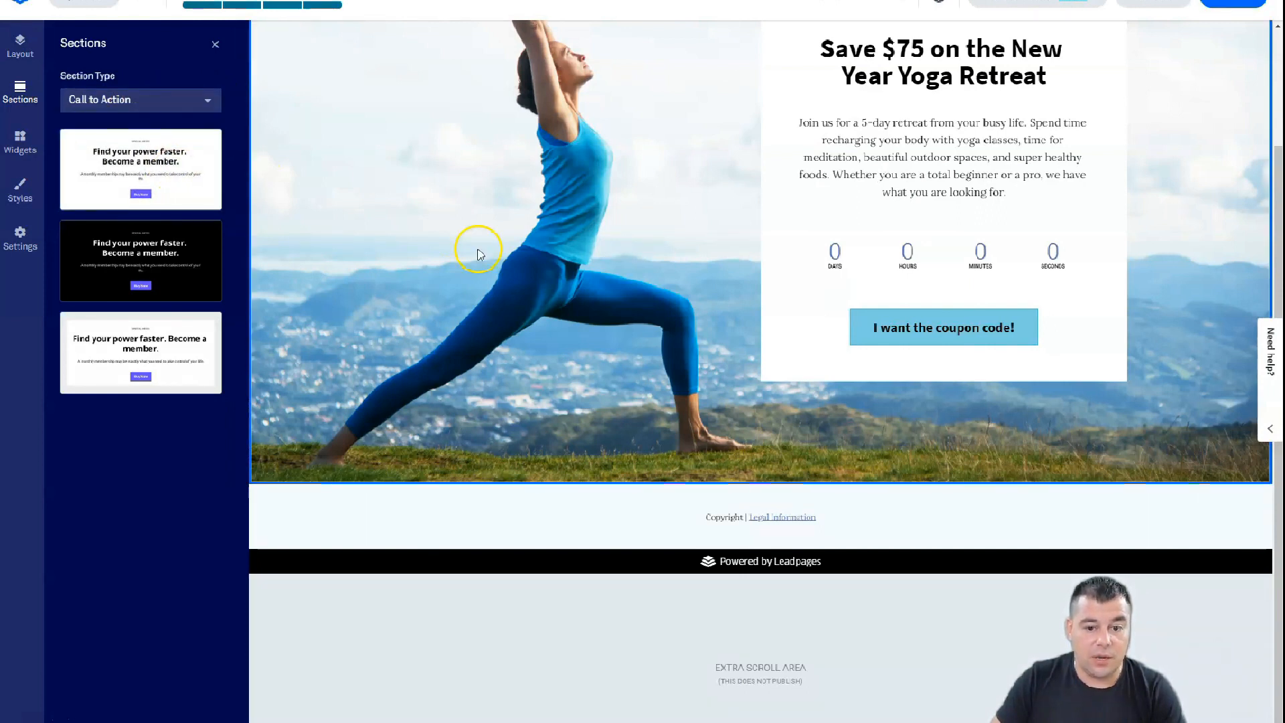
scroll(623, 342, up, 3)
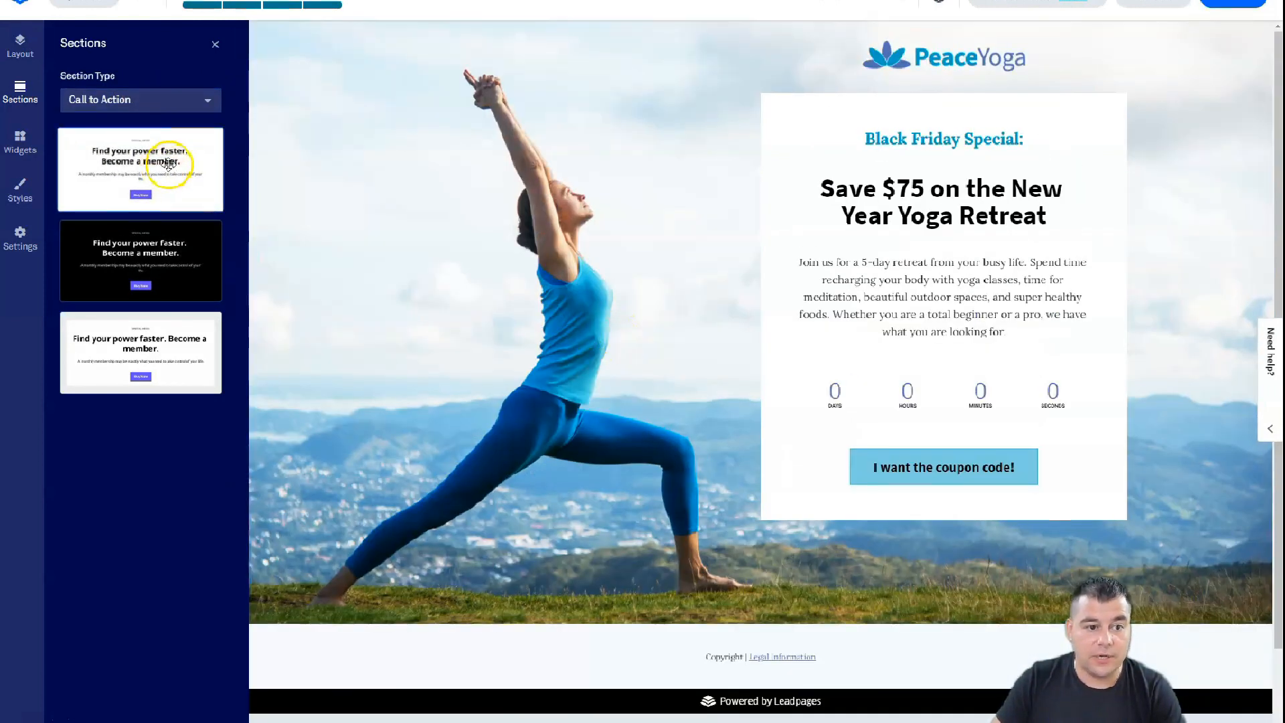
drag(117, 166, 756, 708)
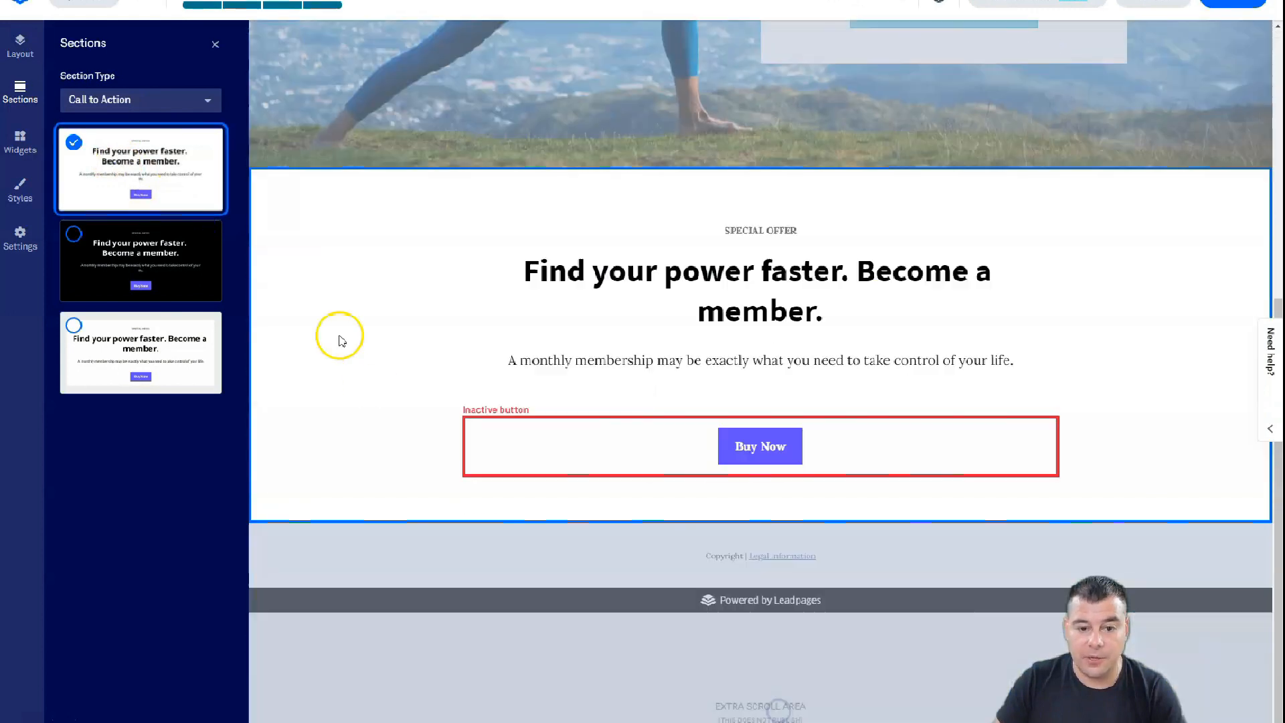
click(215, 44)
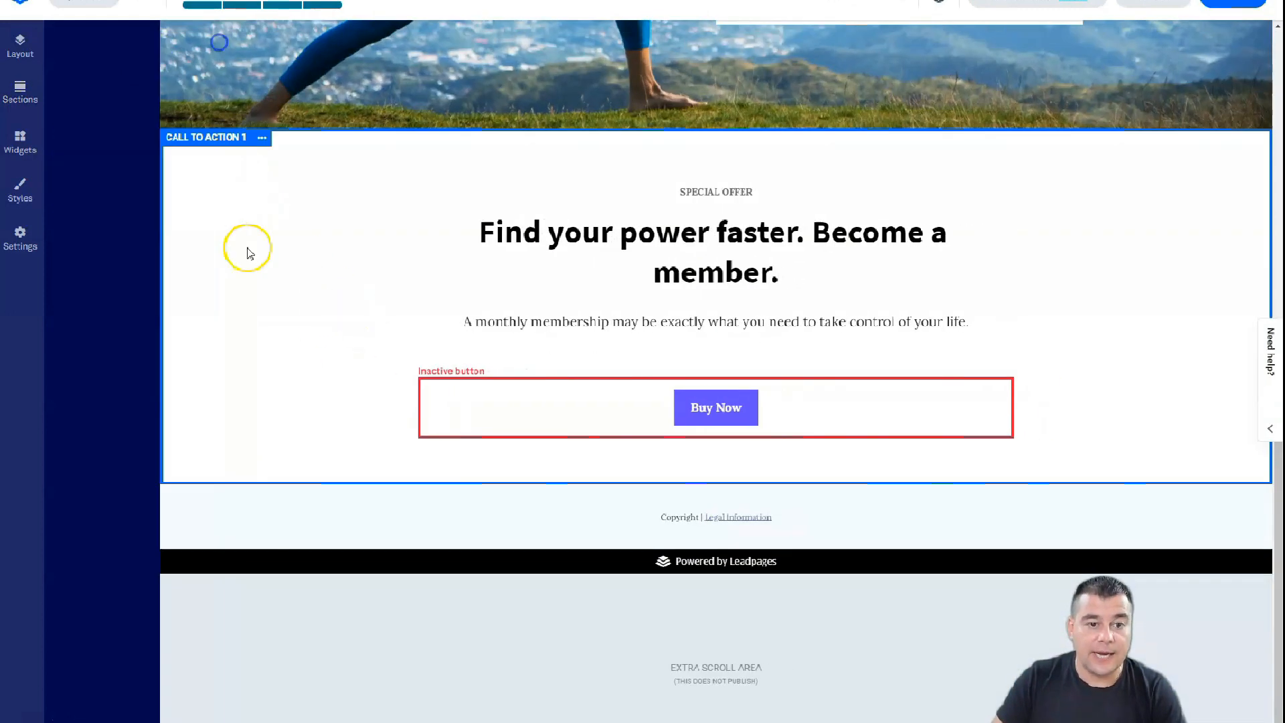
Add a section directly above the Call to Action section.
click(146, 139)
click(261, 175)
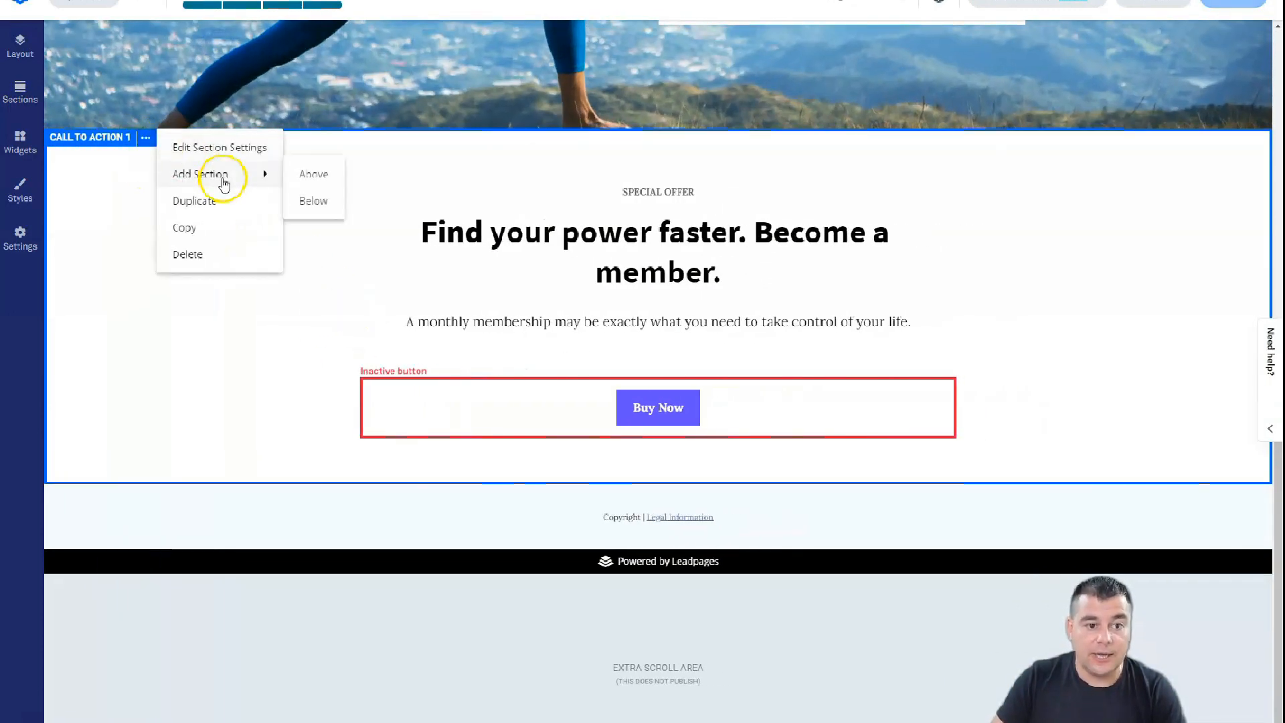
click(314, 174)
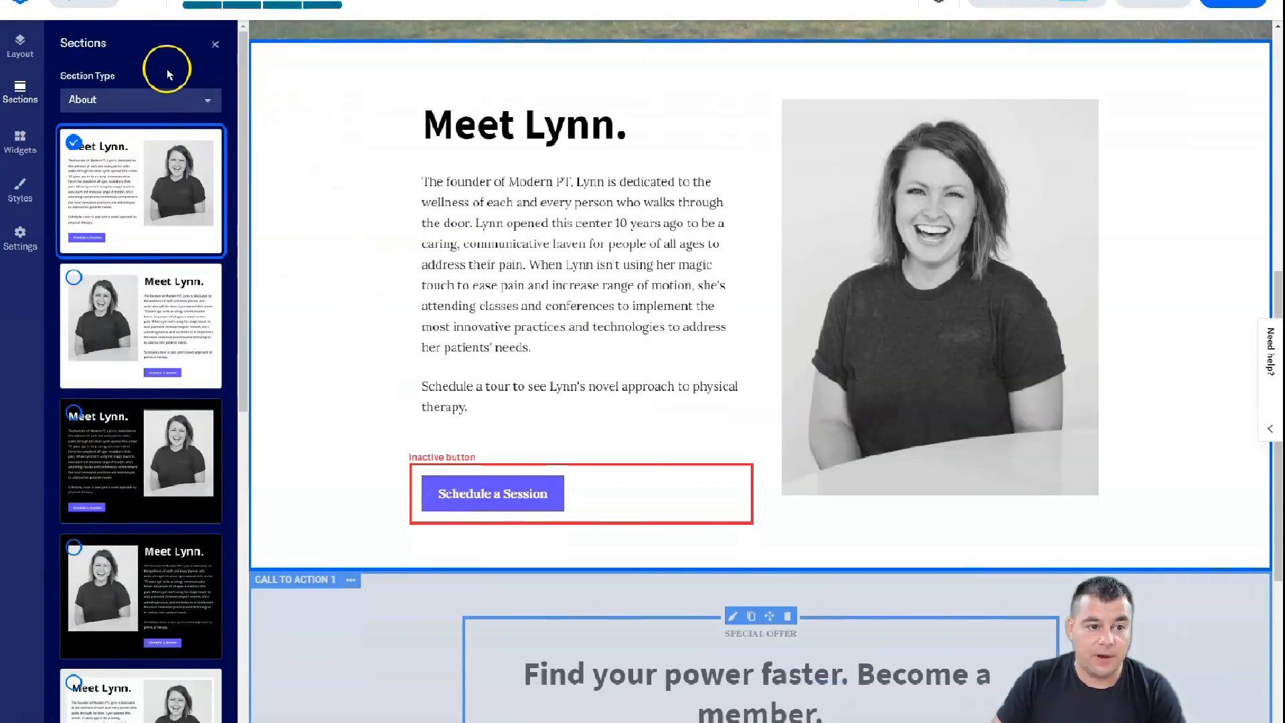
Browse the Logos and Blank section types, and insert a blank two-column section between the About and Call to Action sections.
click(189, 114)
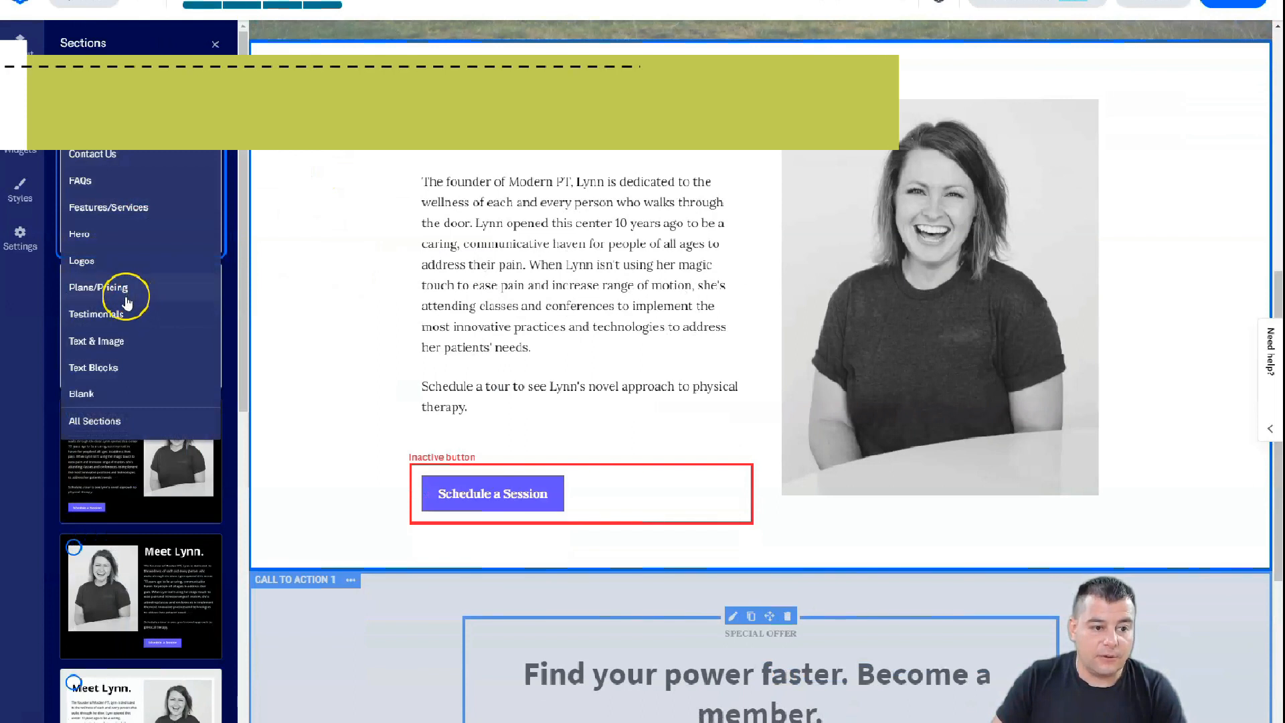
click(82, 262)
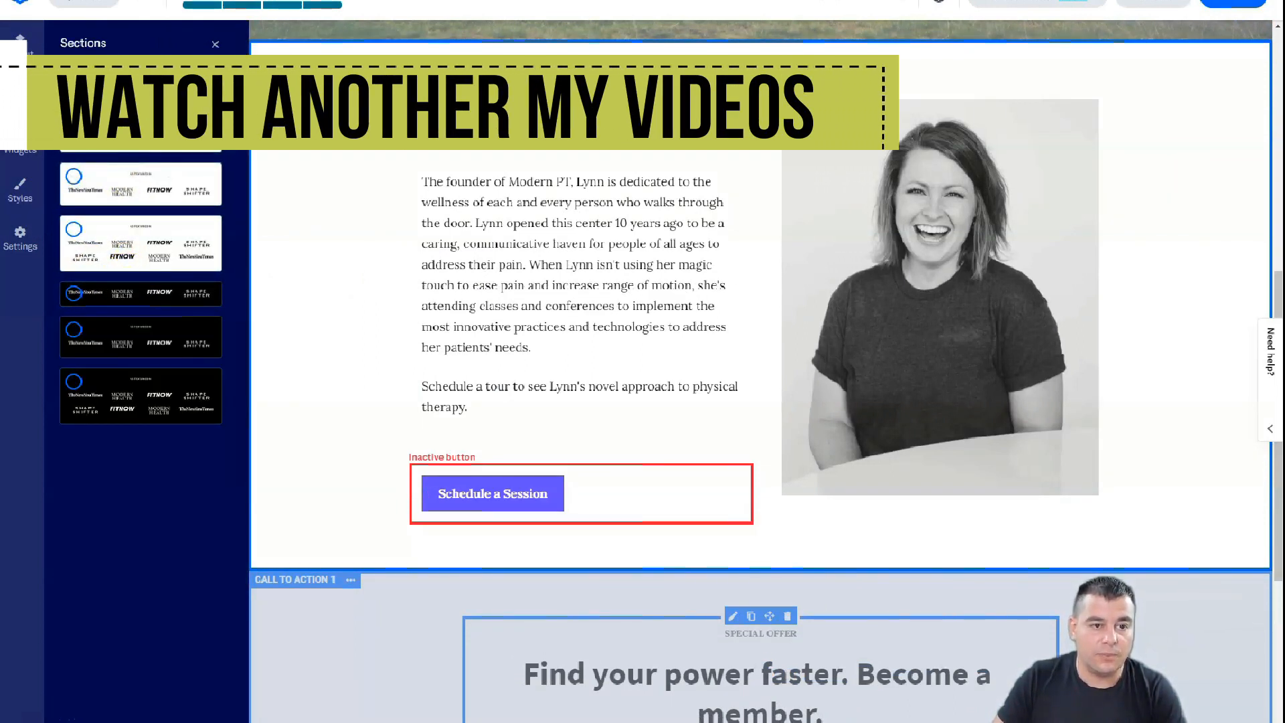
click(139, 104)
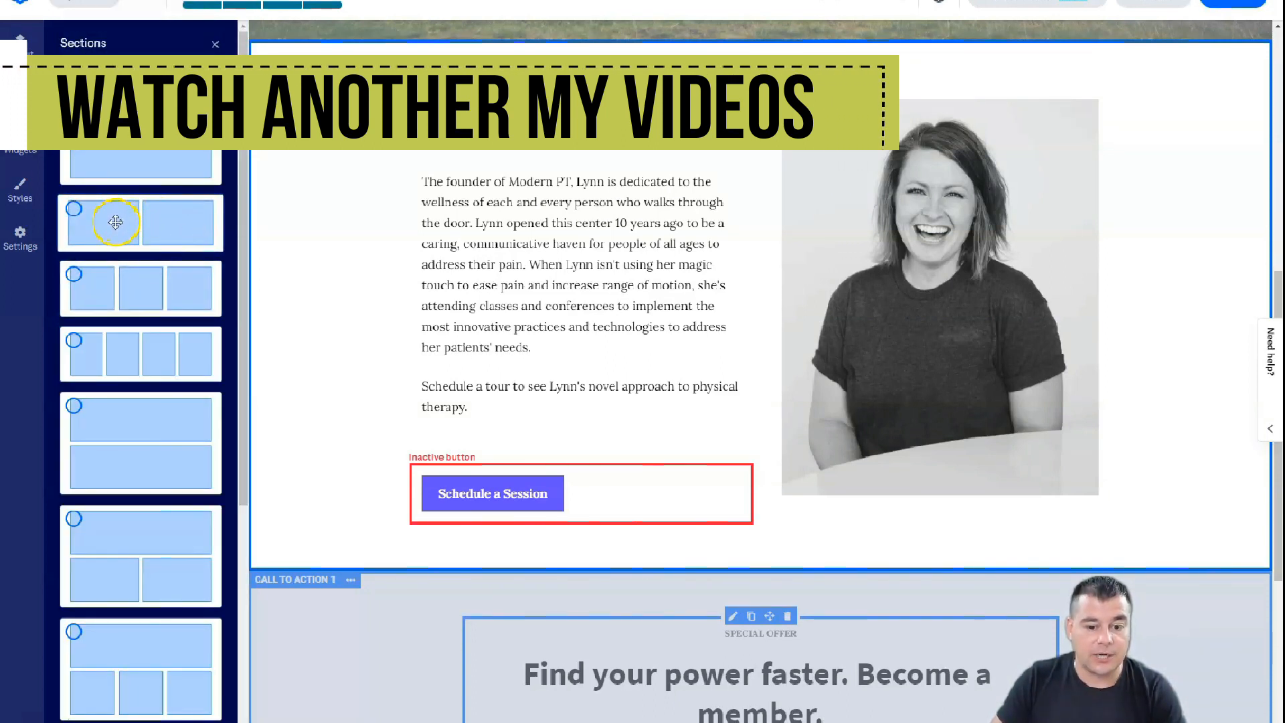
scroll(611, 335, down, 4)
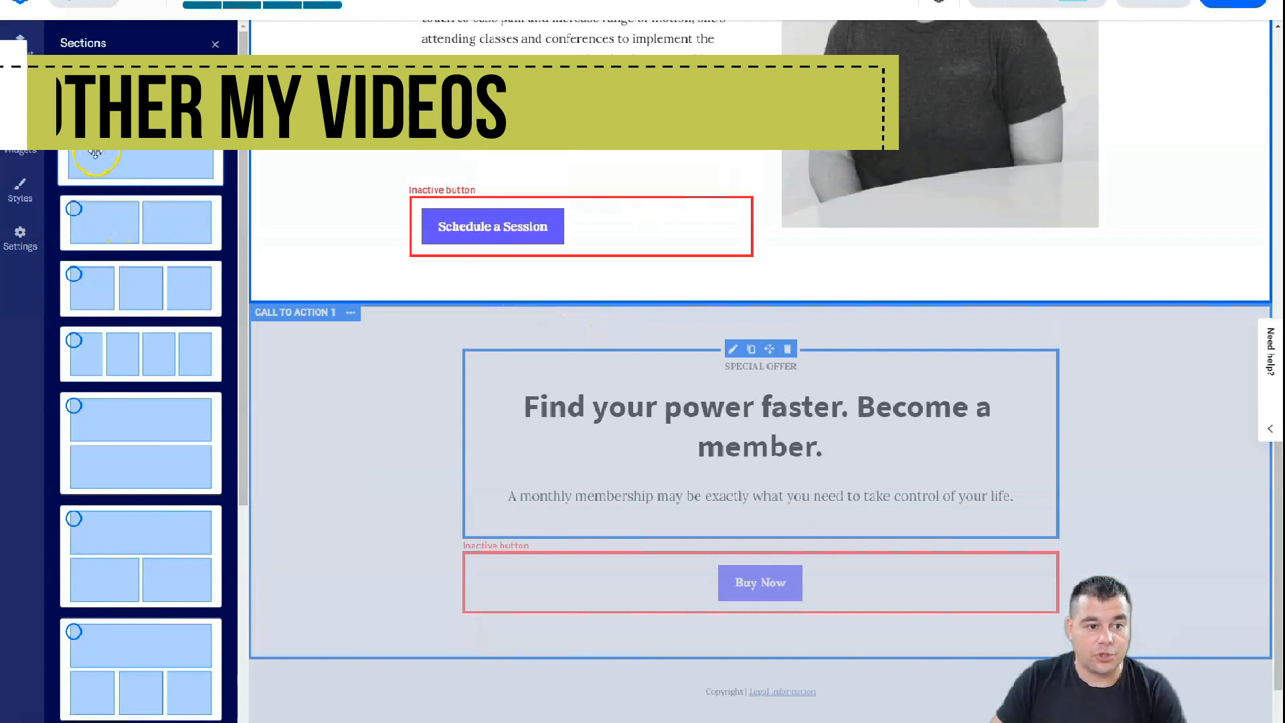
drag(106, 214, 732, 338)
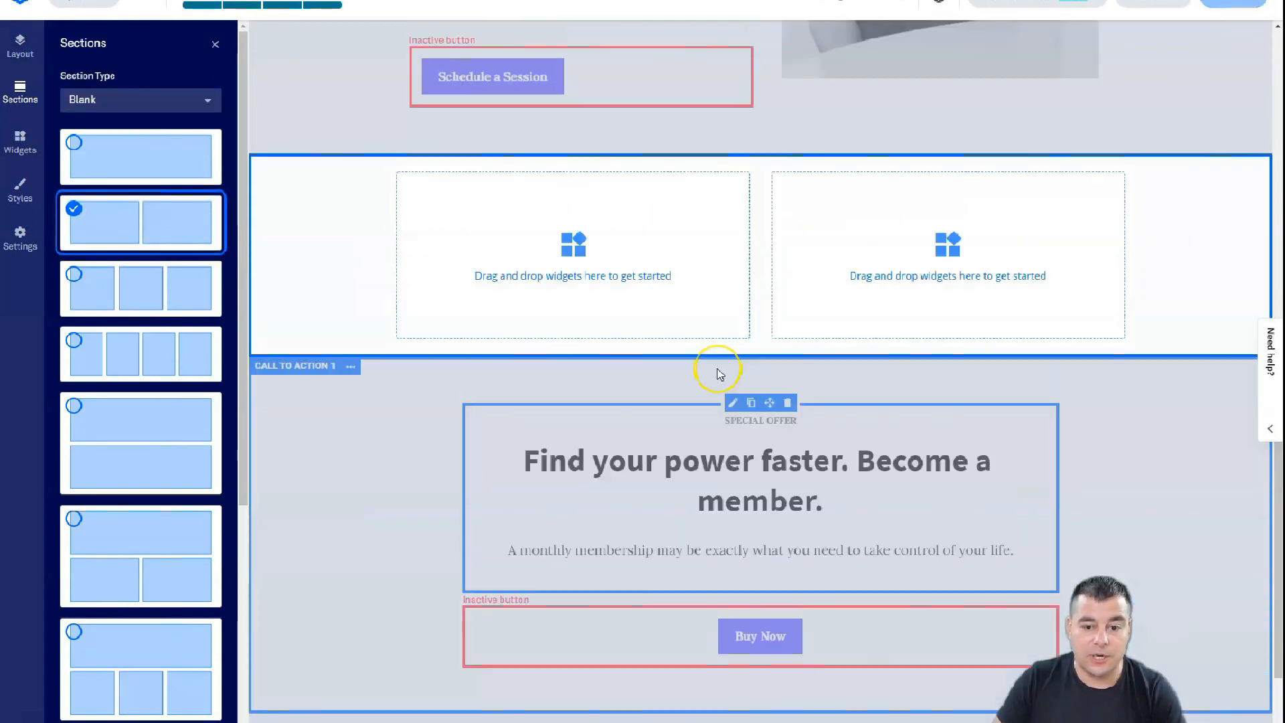
scroll(718, 373, down, 2)
scroll(719, 371, up, 8)
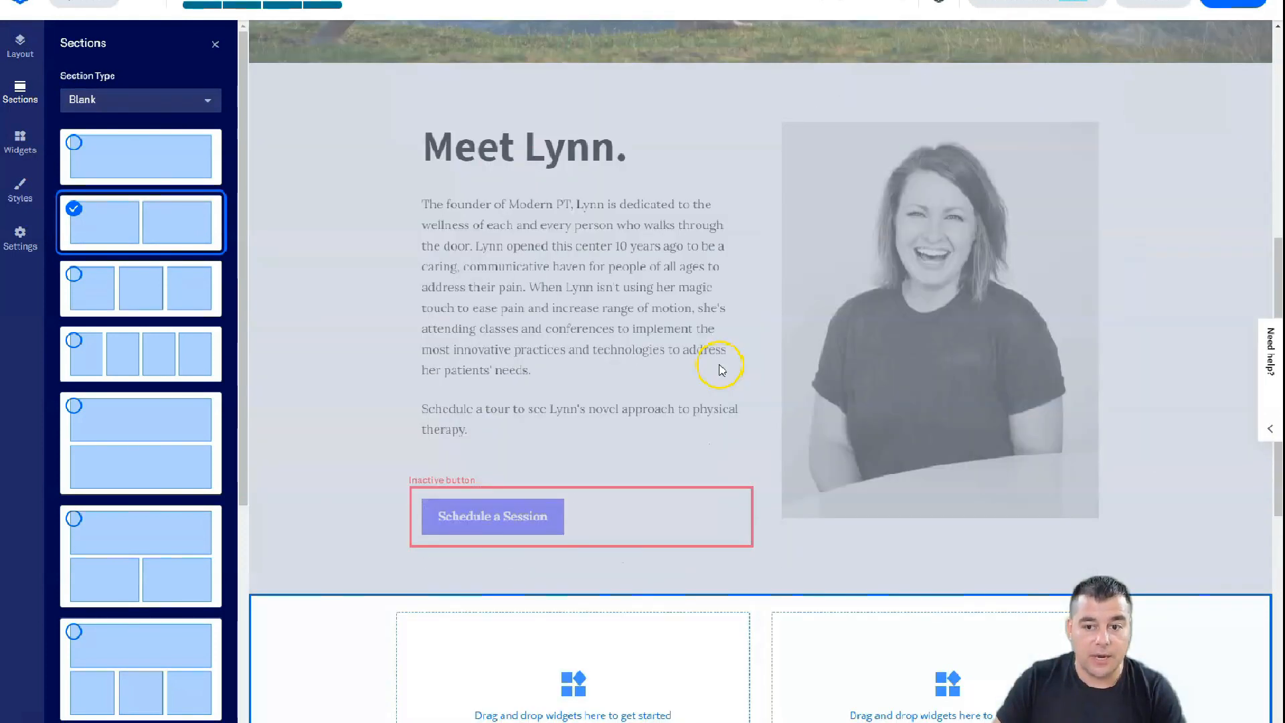
scroll(720, 367, down, 5)
scroll(721, 367, up, 10)
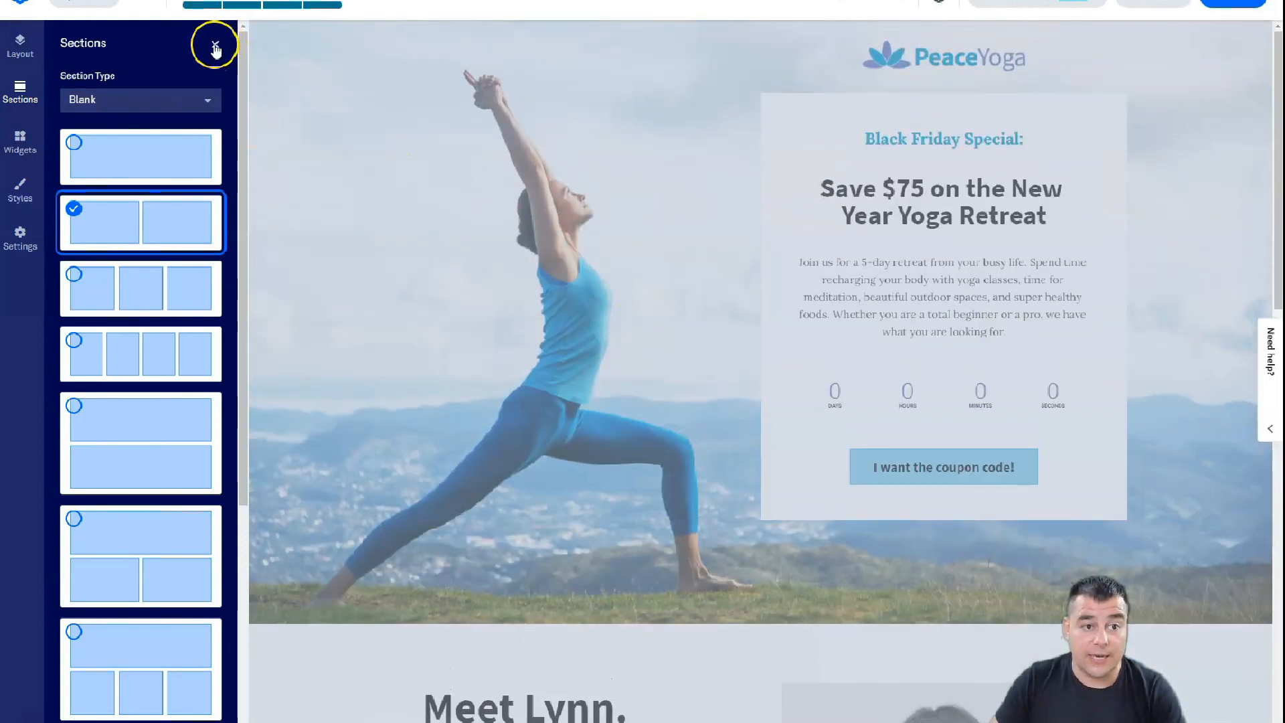
click(215, 45)
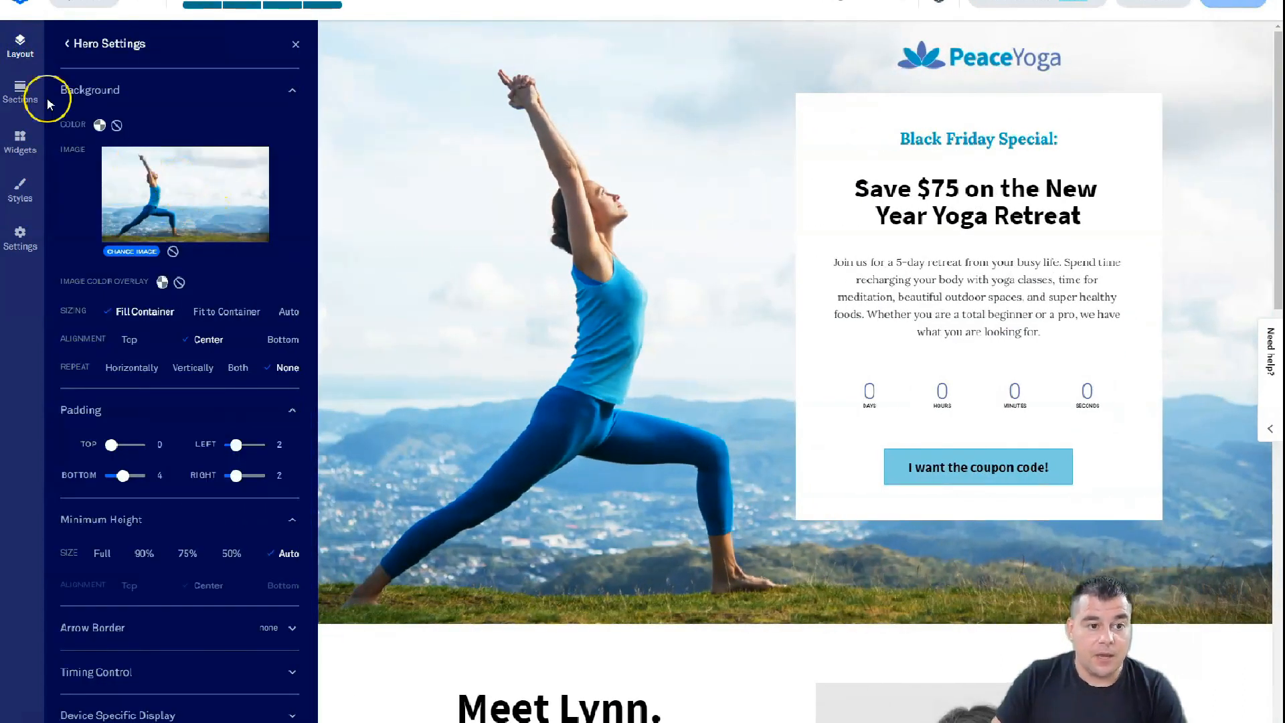
Delete the Call to Action 1 and About 1 sections from the page layout.
click(66, 44)
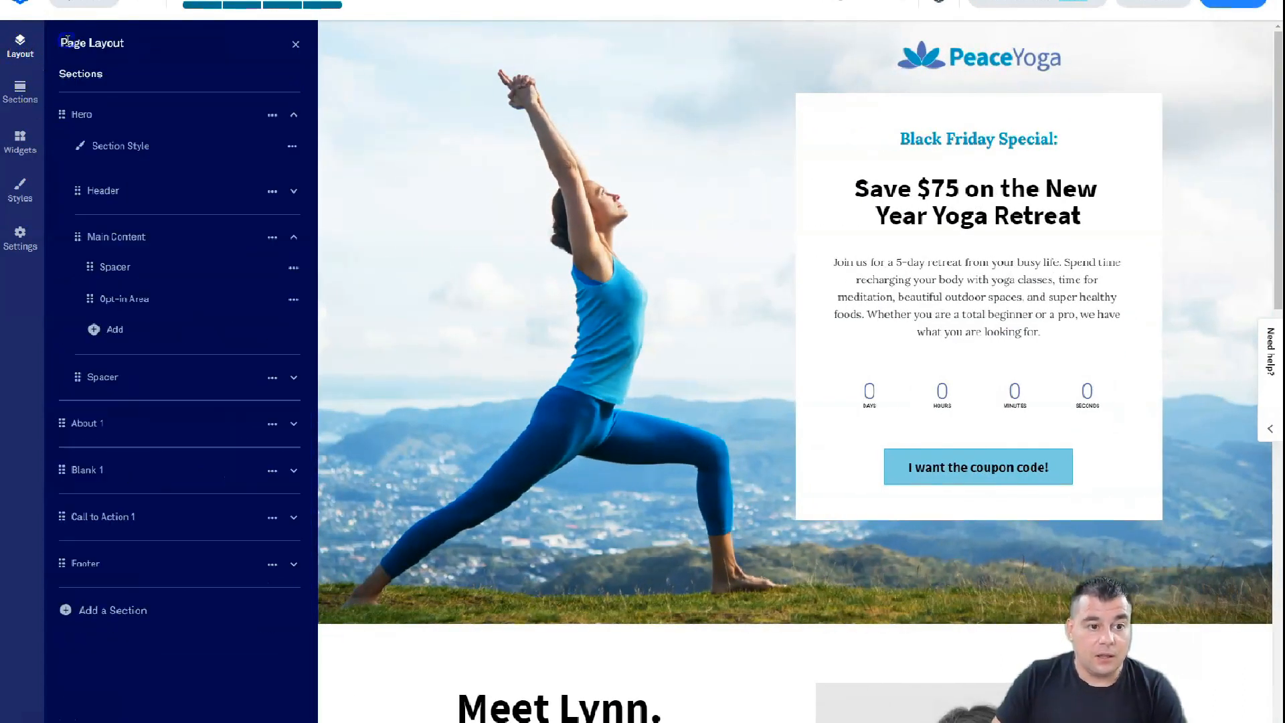
click(140, 119)
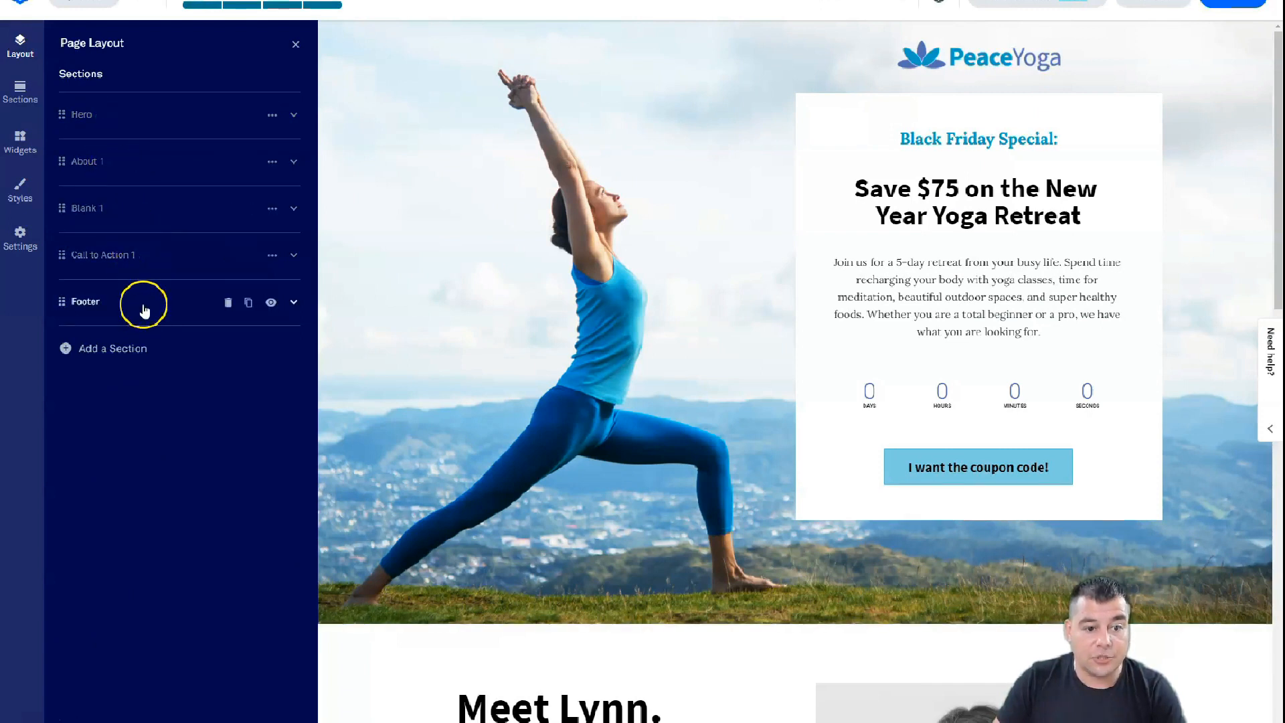
click(119, 257)
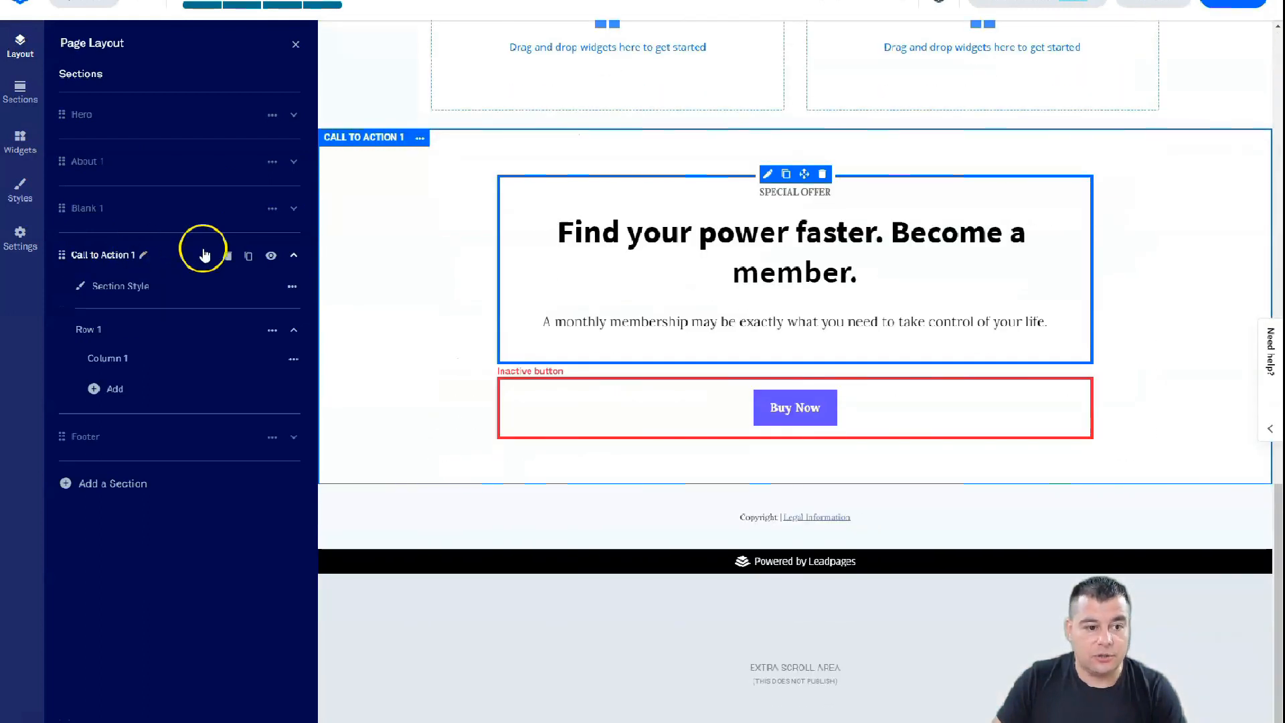
click(229, 256)
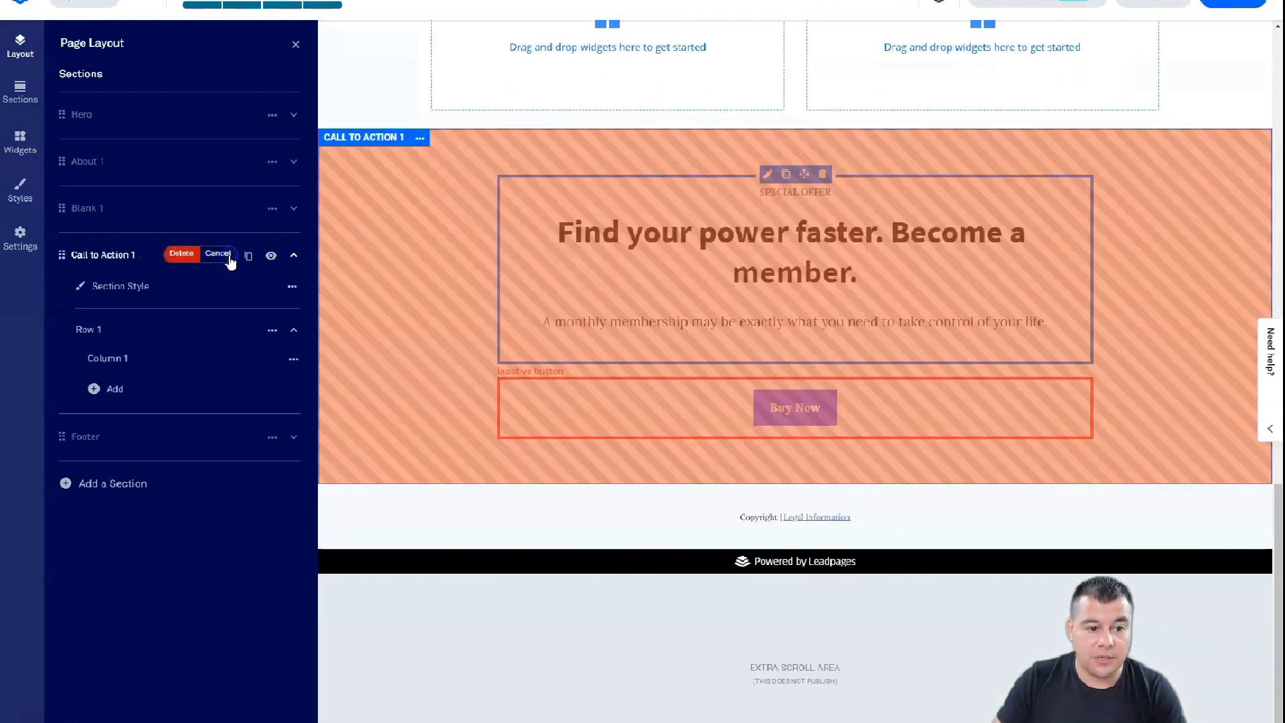
click(182, 254)
click(87, 196)
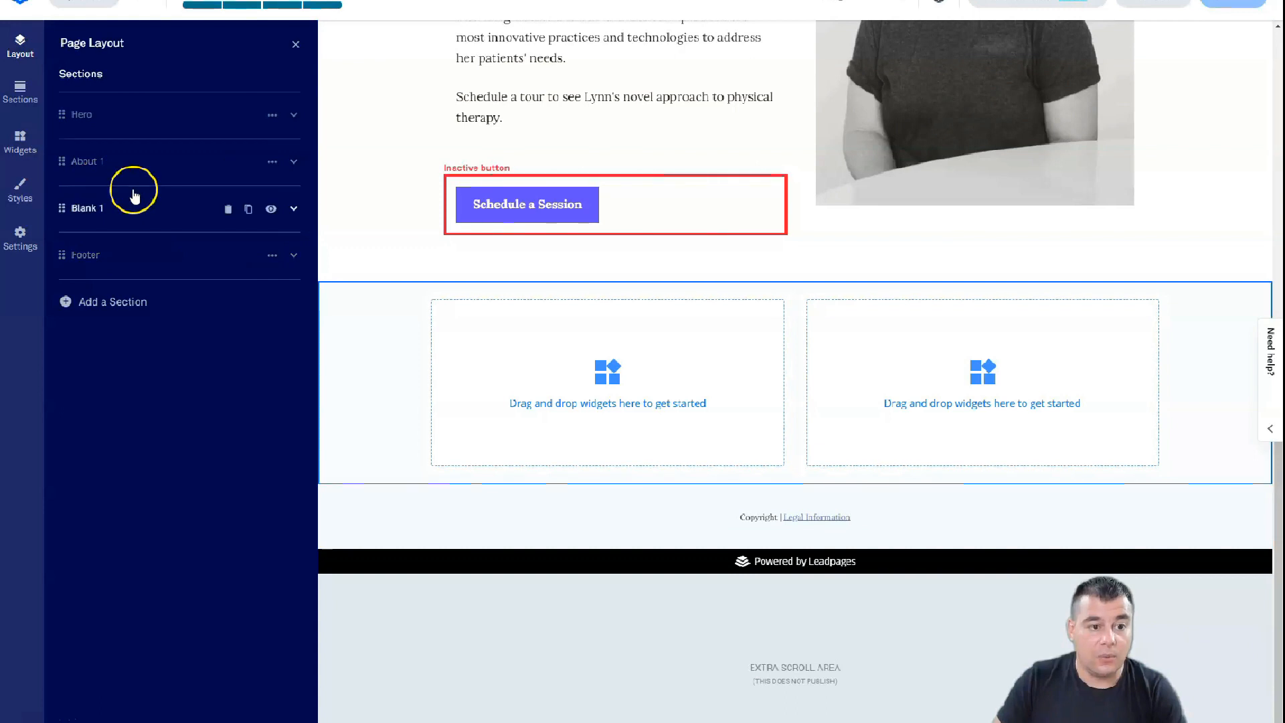
click(227, 161)
click(182, 162)
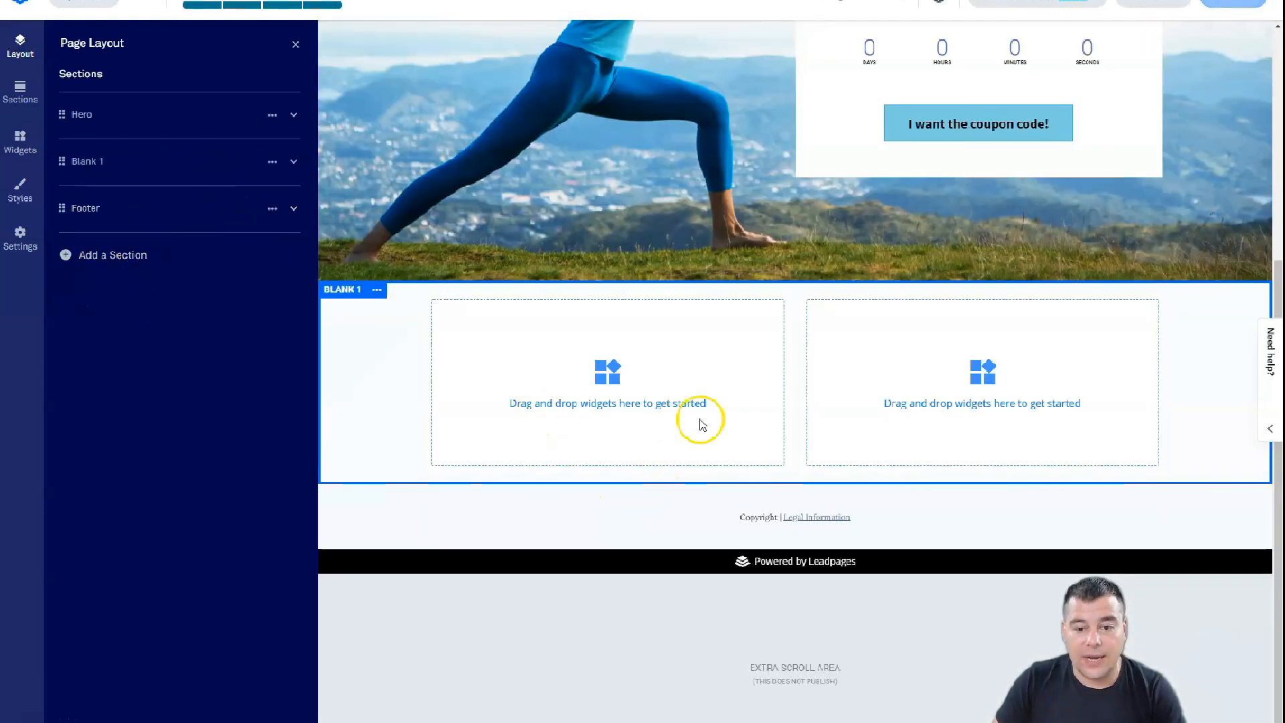
Place a Video widget in the right column of the blank two-column section.
click(295, 45)
click(19, 148)
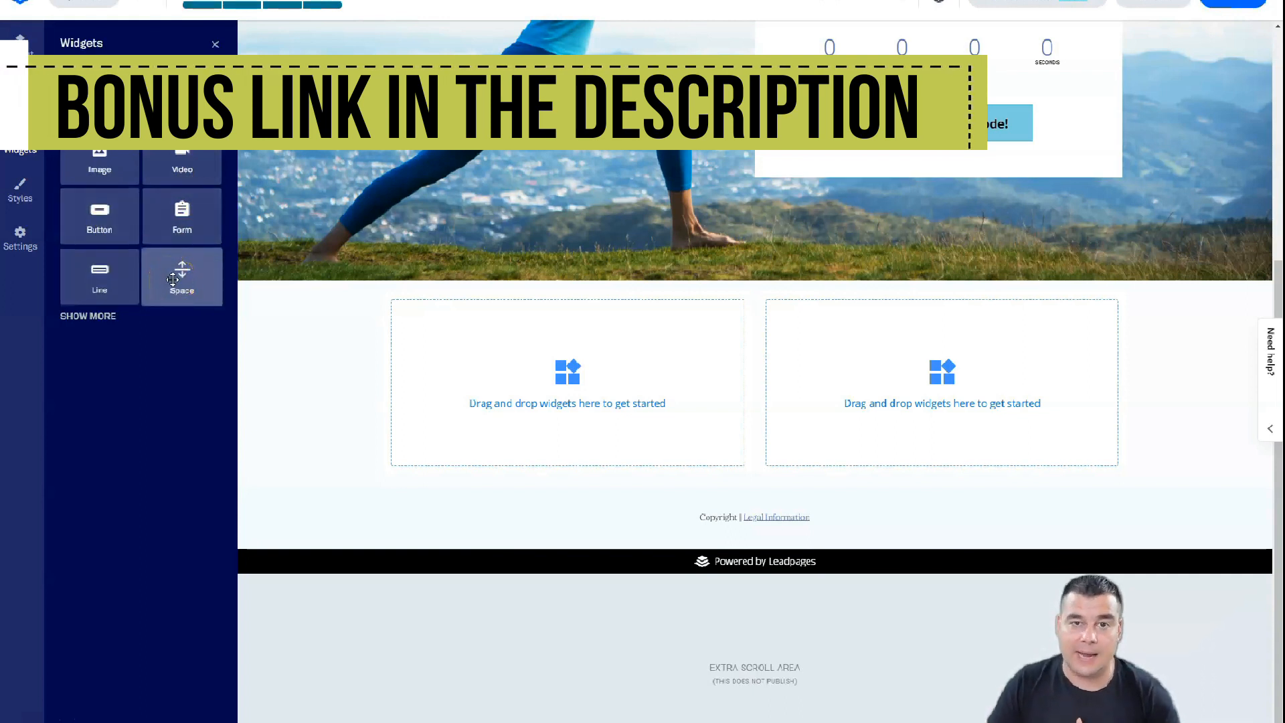
click(115, 272)
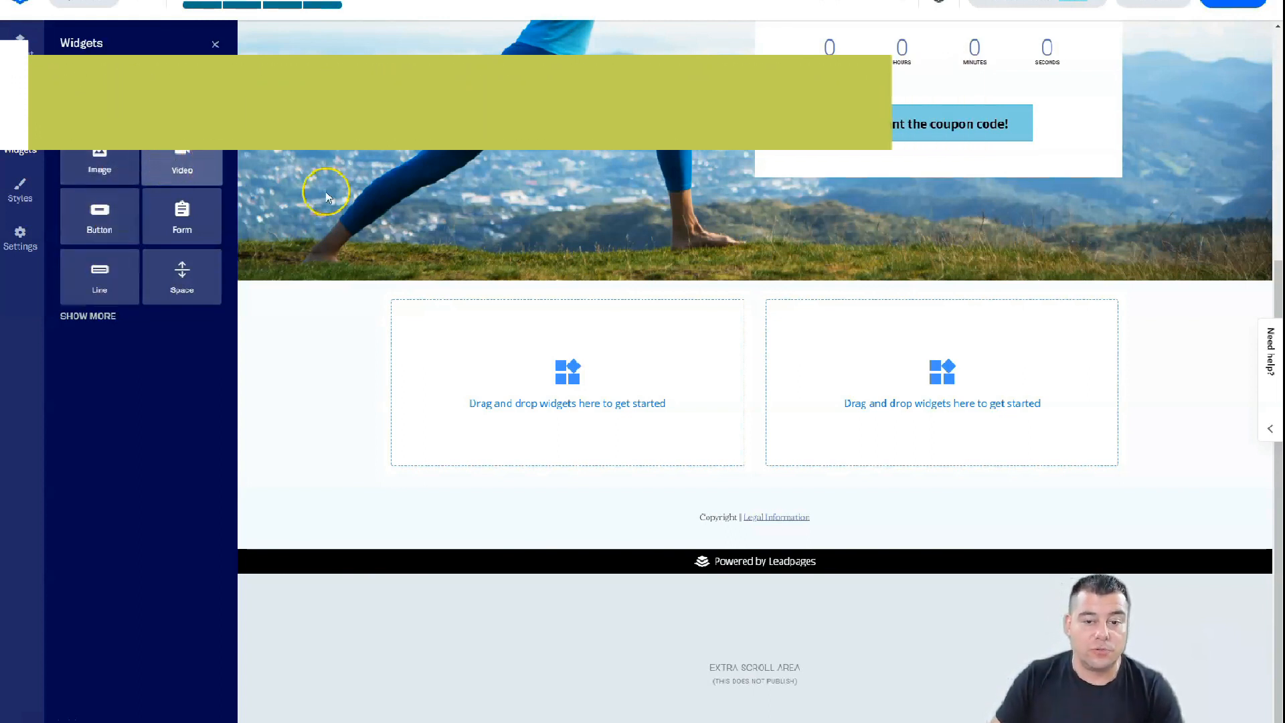
scroll(328, 198, up, 5)
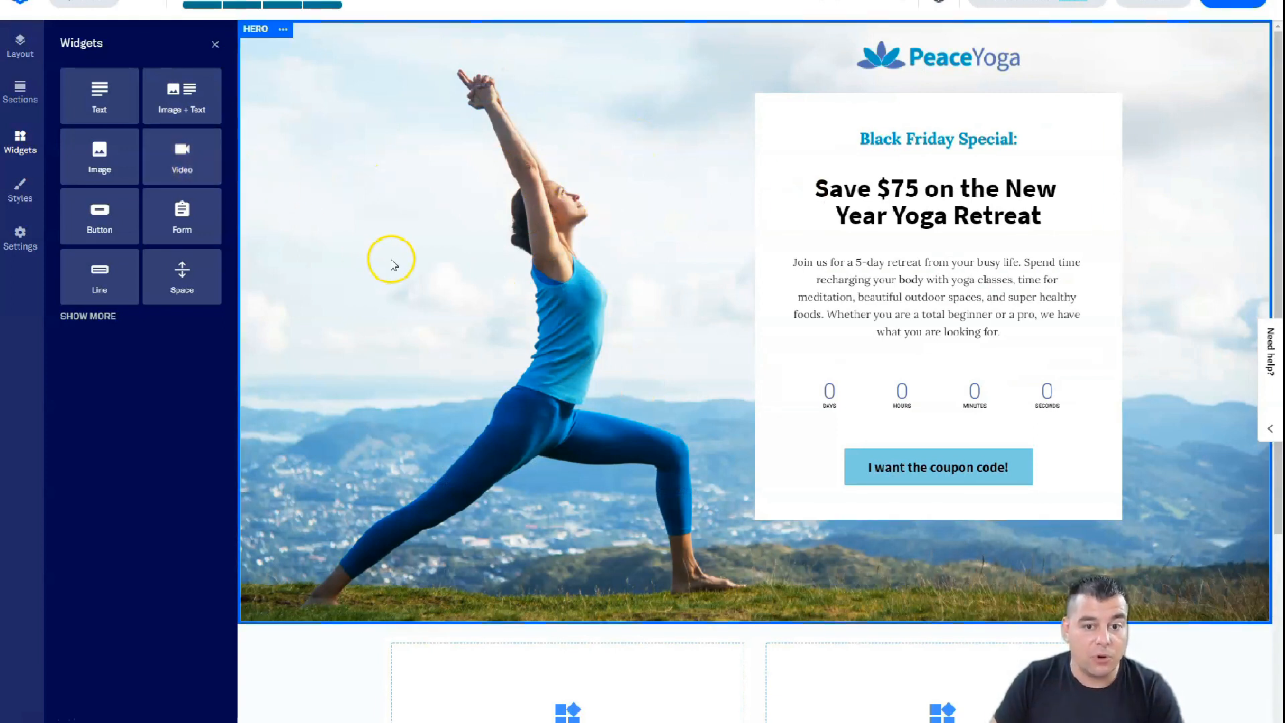
scroll(390, 258, down, 4)
drag(192, 149, 929, 472)
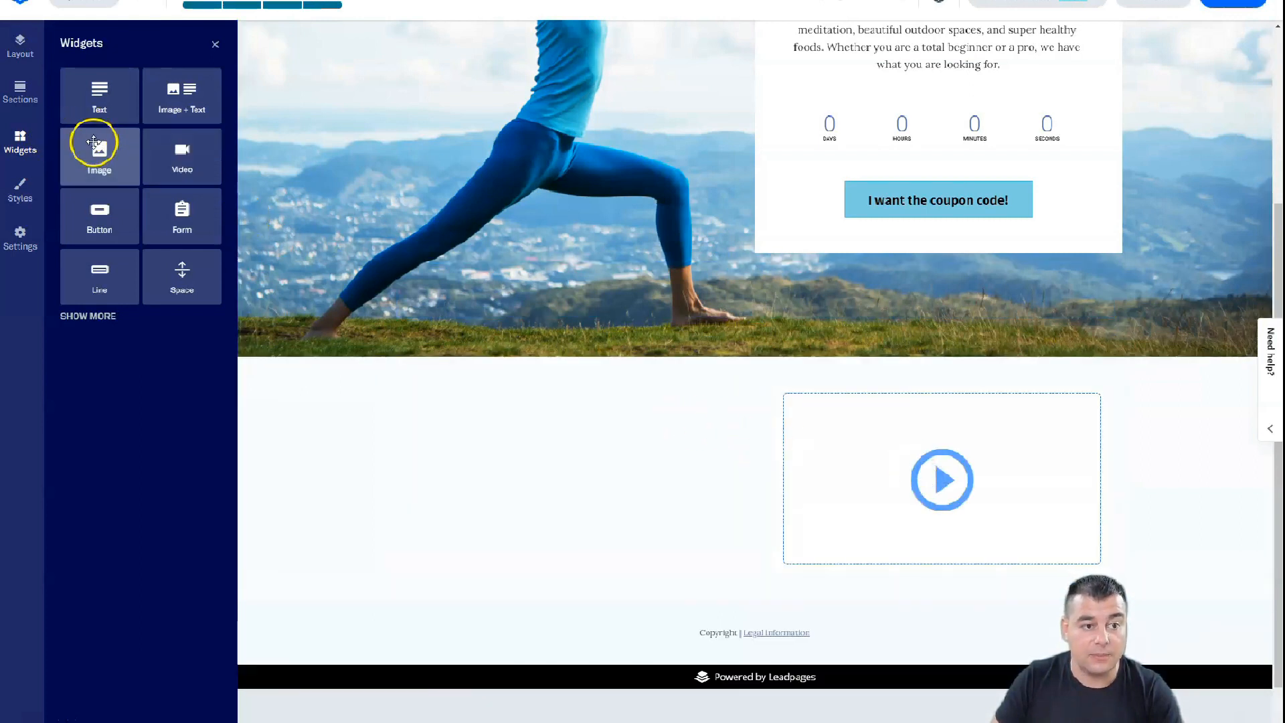
Add a Text widget and a Button widget to the left column of the blank section, with a Space widget between them.
drag(100, 90, 545, 486)
drag(131, 201, 572, 459)
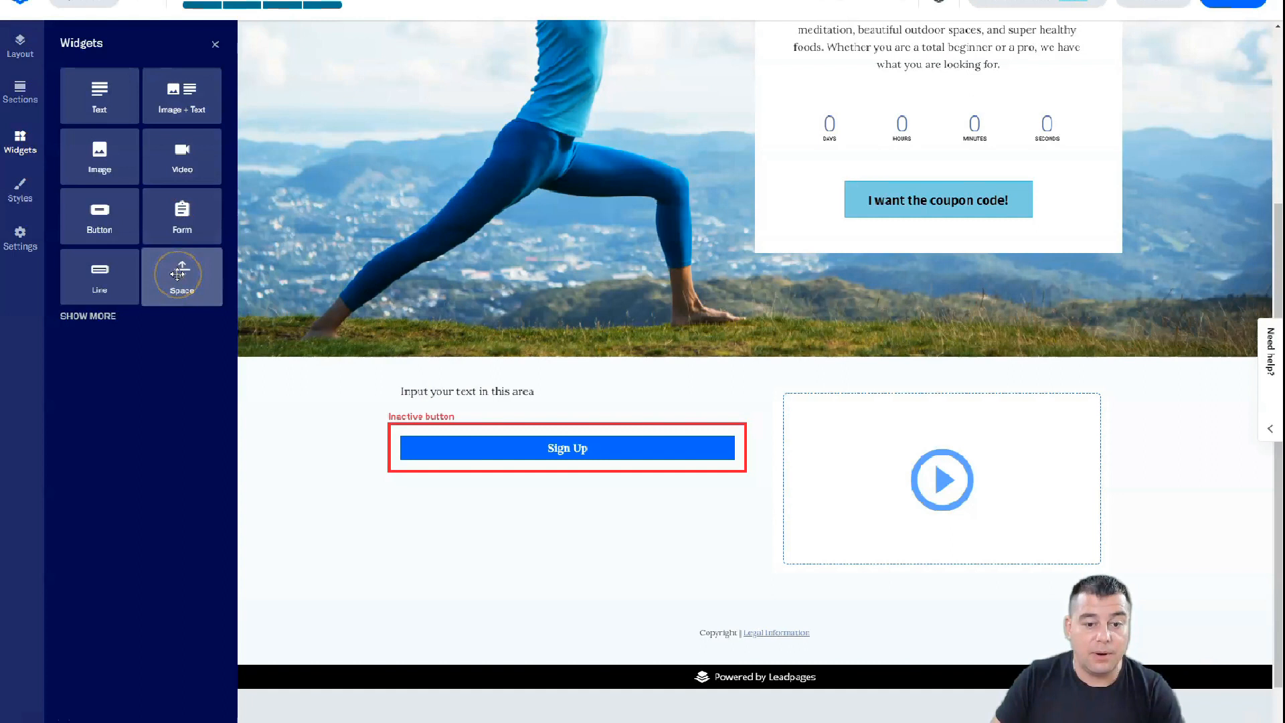
drag(182, 274, 565, 473)
click(696, 565)
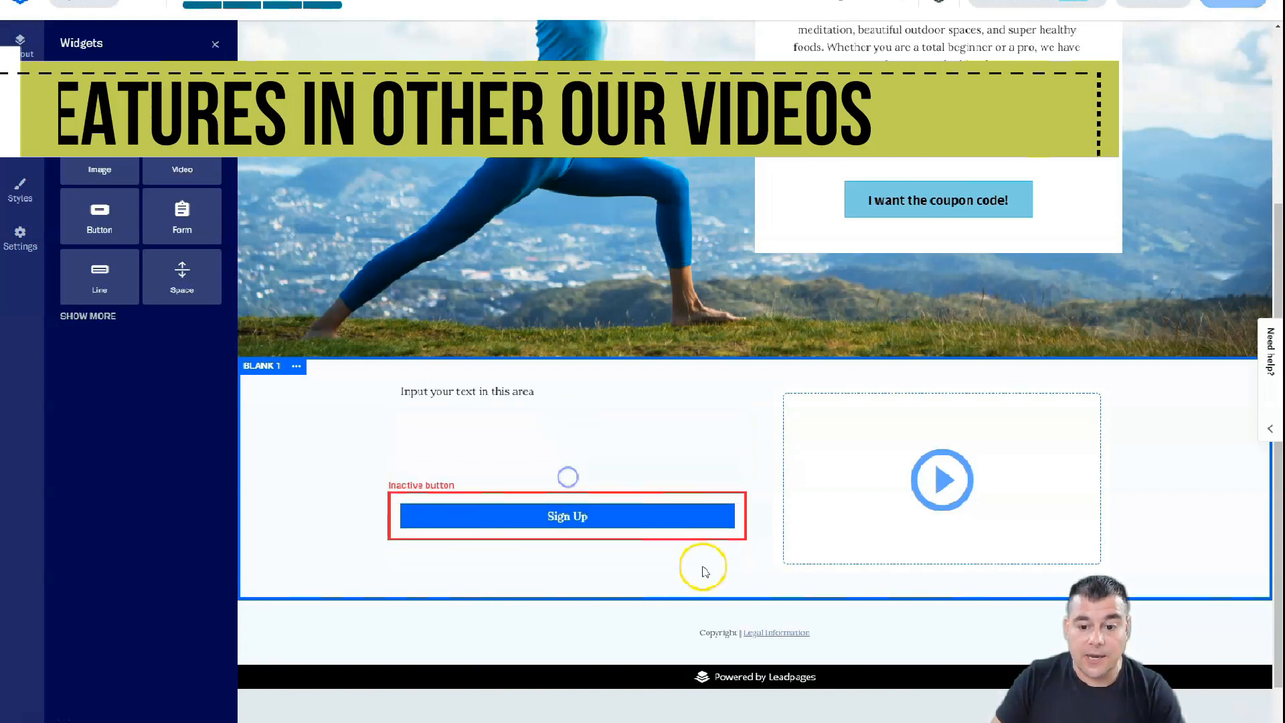
Shift the divider between the blank section's columns to narrow the text column and widen the video column.
click(768, 400)
mouse_move(766, 424)
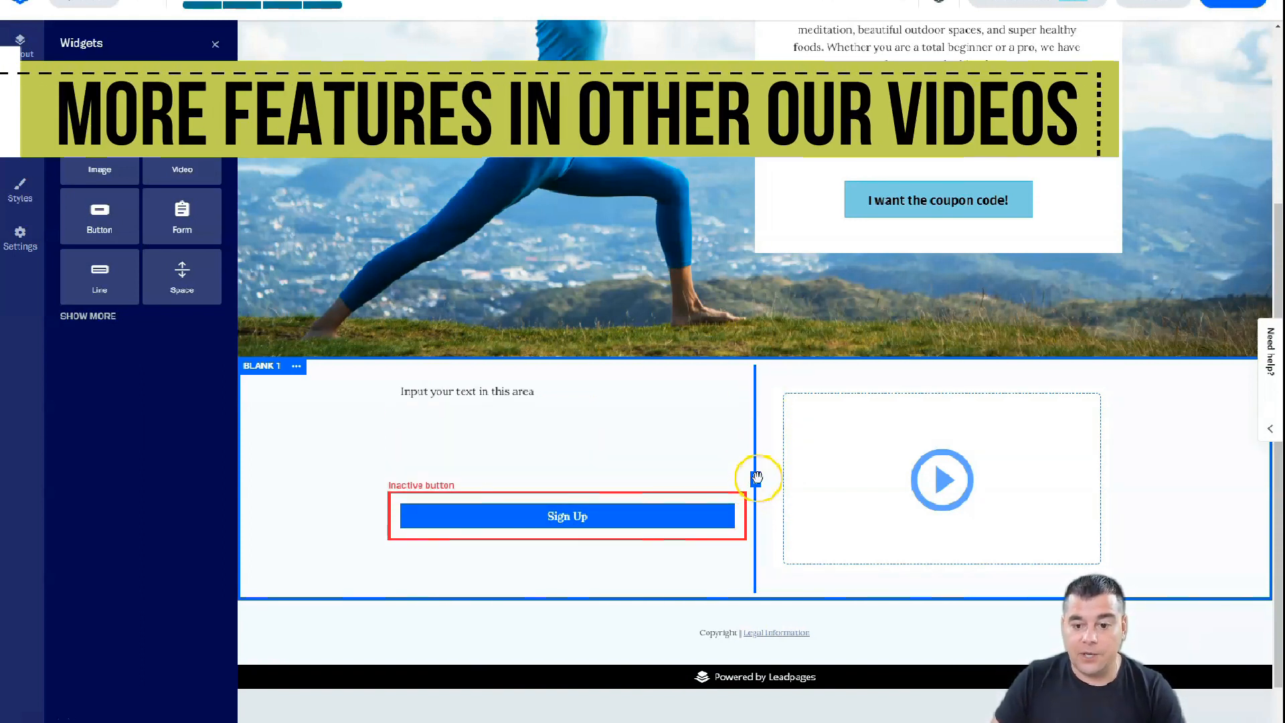
drag(757, 477, 659, 478)
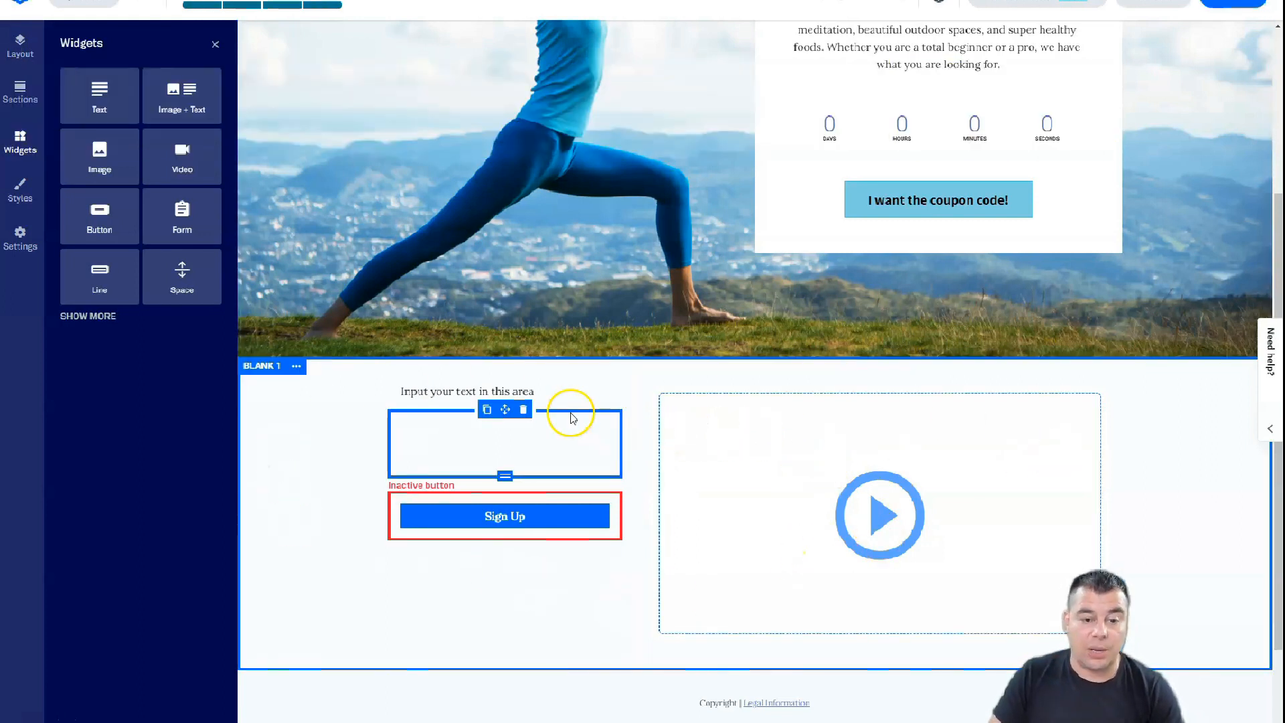
Format the "Input your text in this area" text as bold Headline 1 in the PT Sans Narrow font.
scroll(646, 295, up, 4)
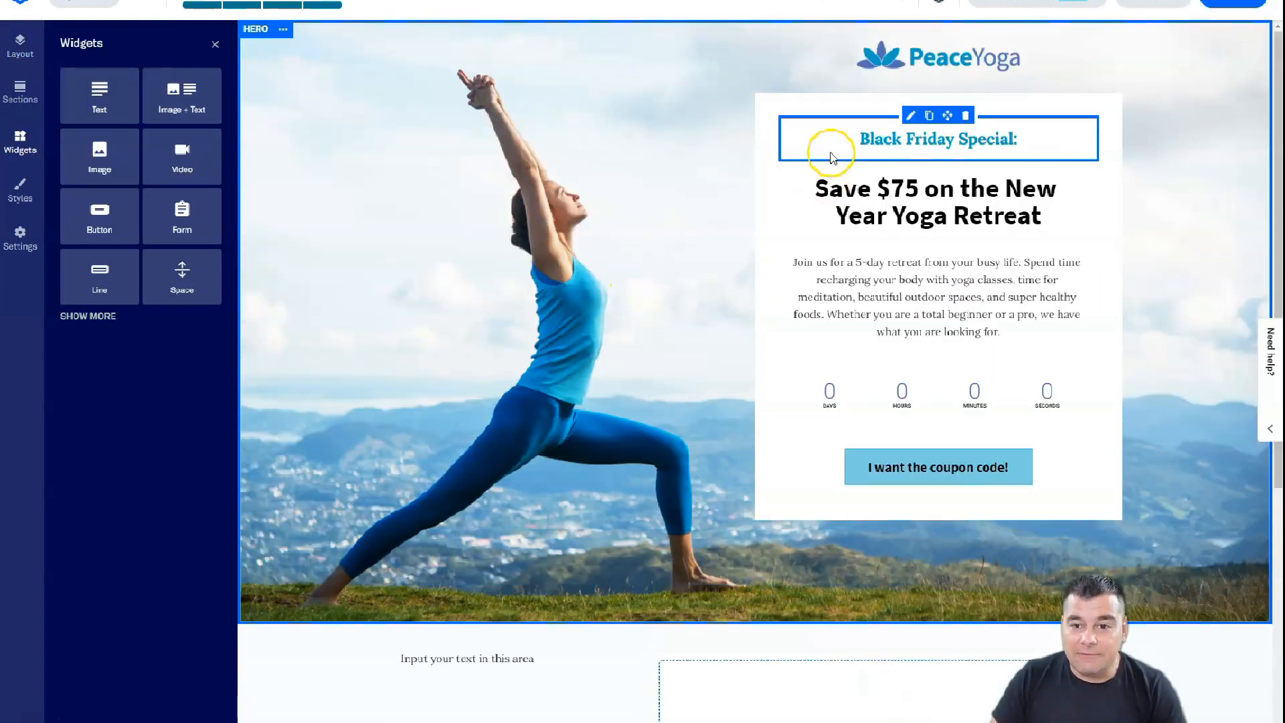
scroll(567, 331, down, 6)
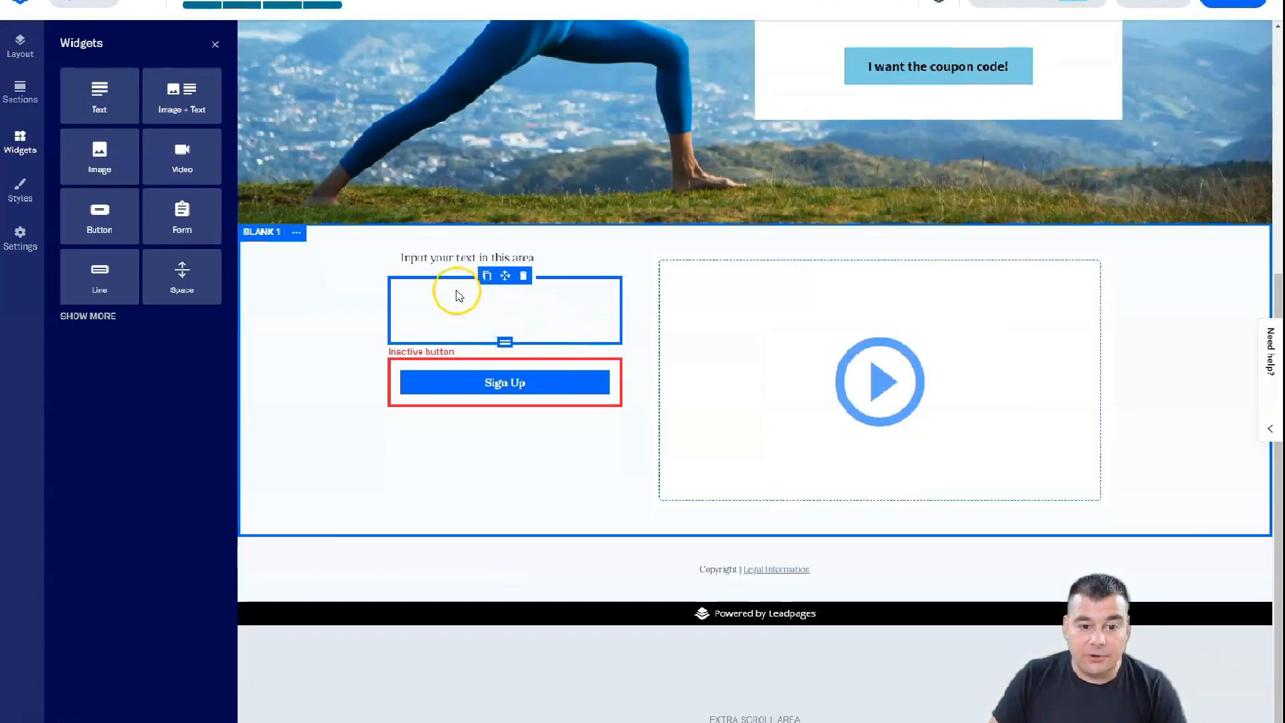
click(478, 241)
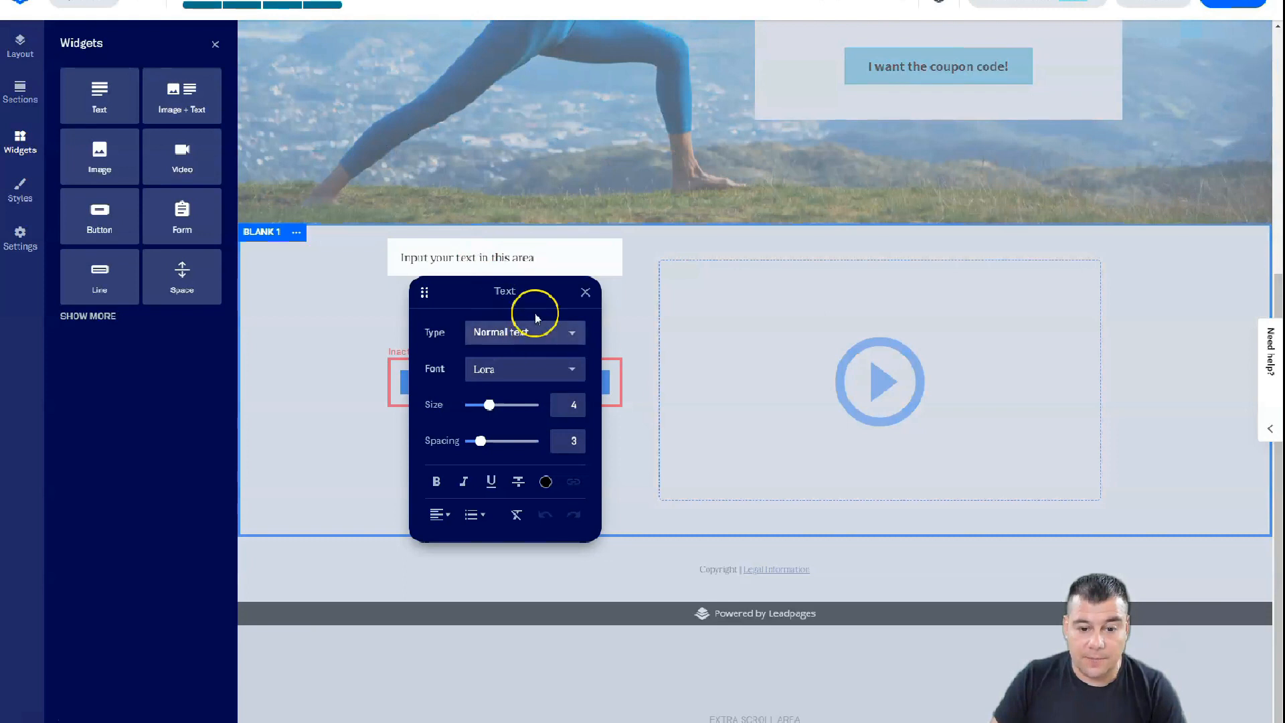
click(564, 328)
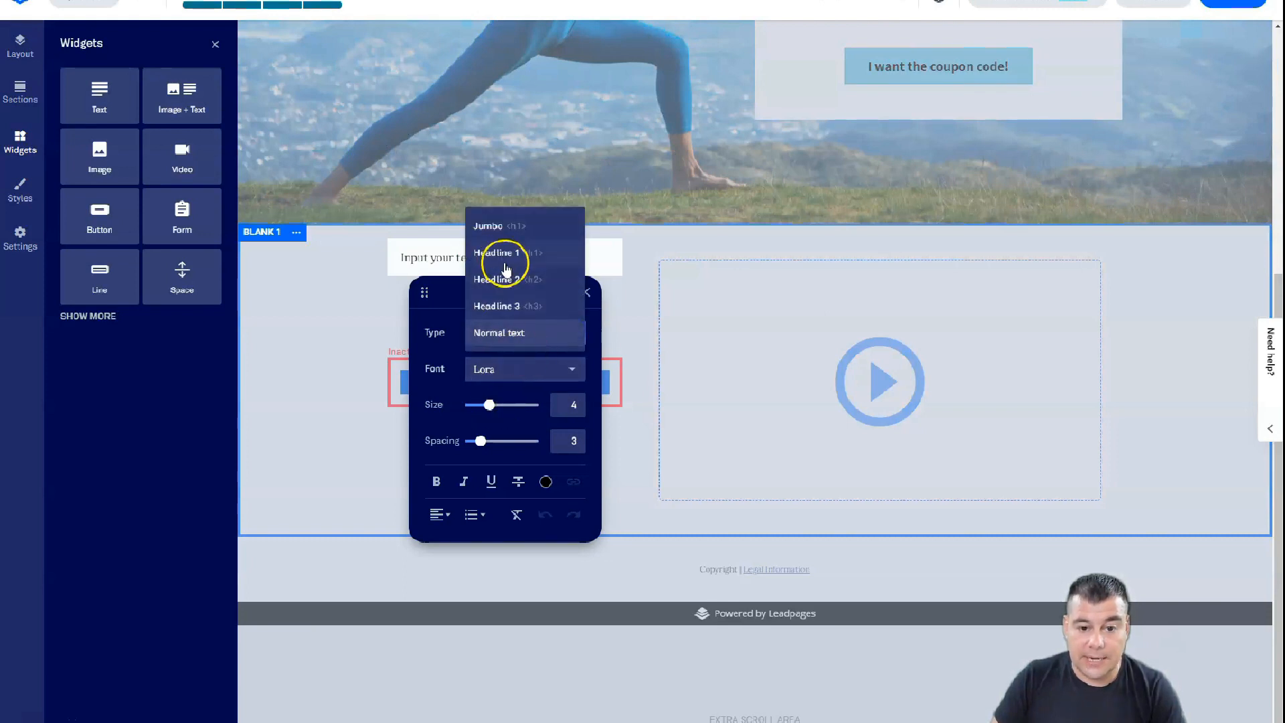
click(507, 254)
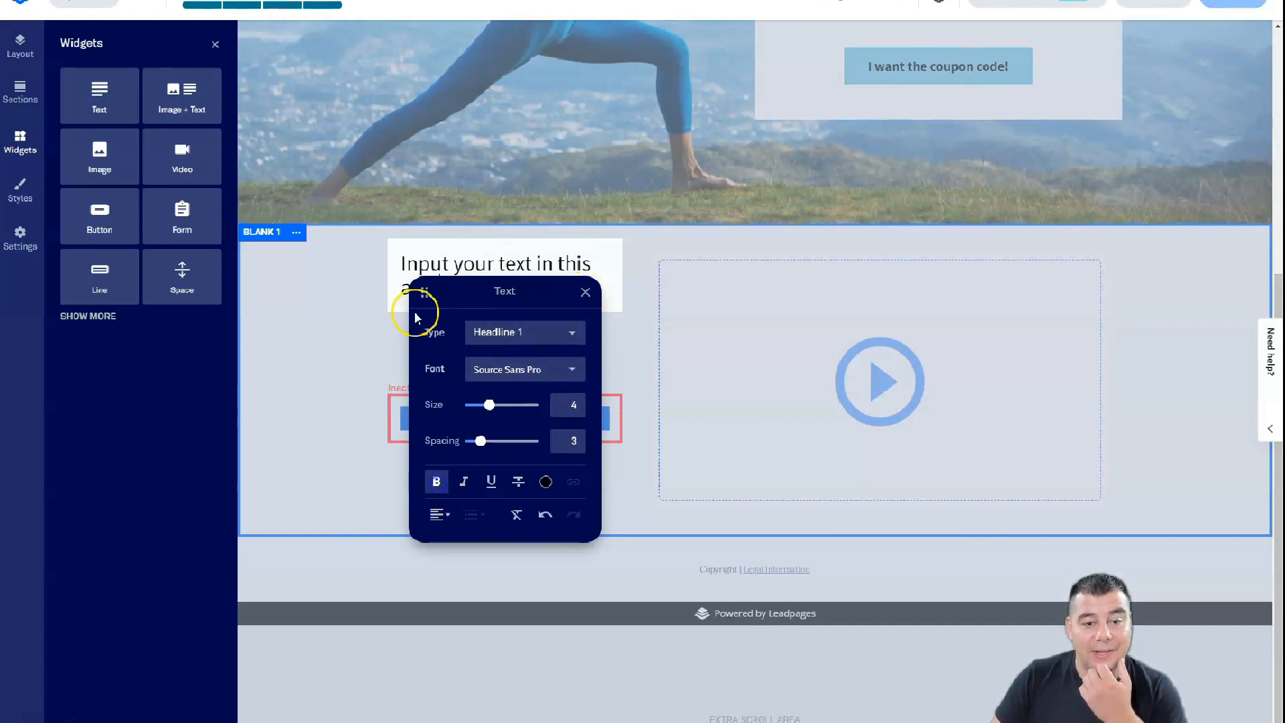
drag(403, 262, 551, 305)
click(436, 482)
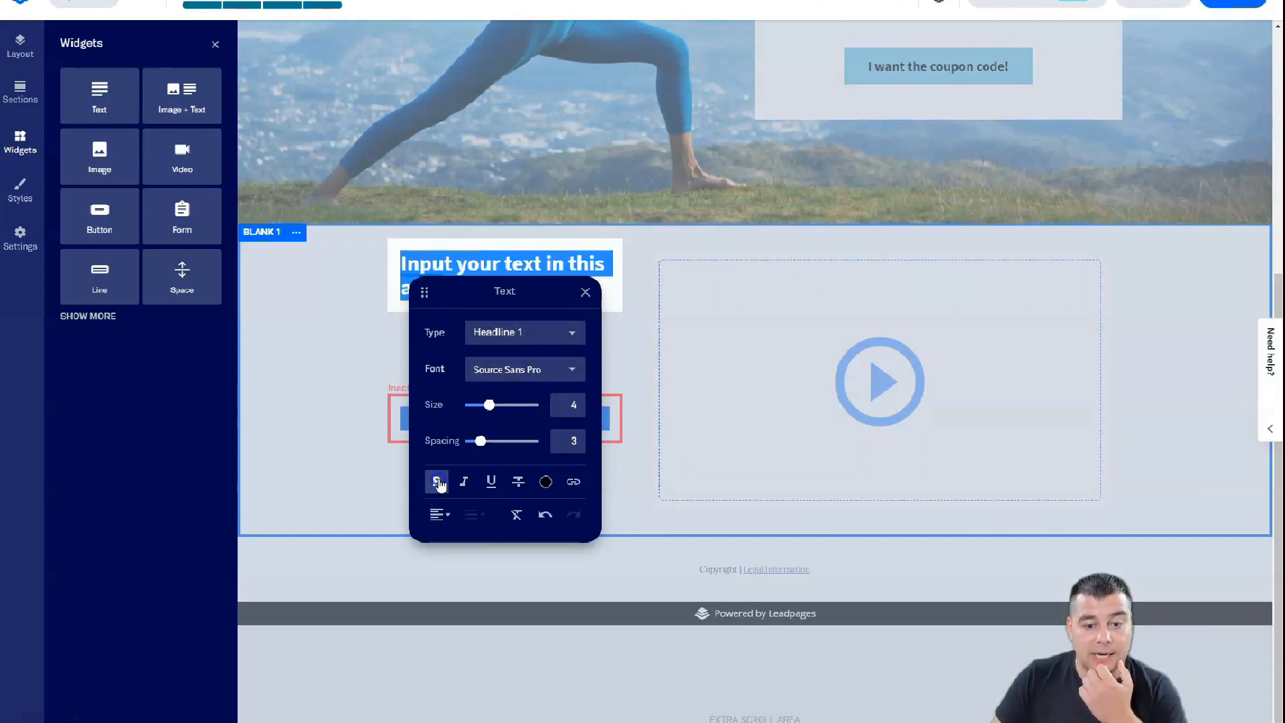
click(534, 375)
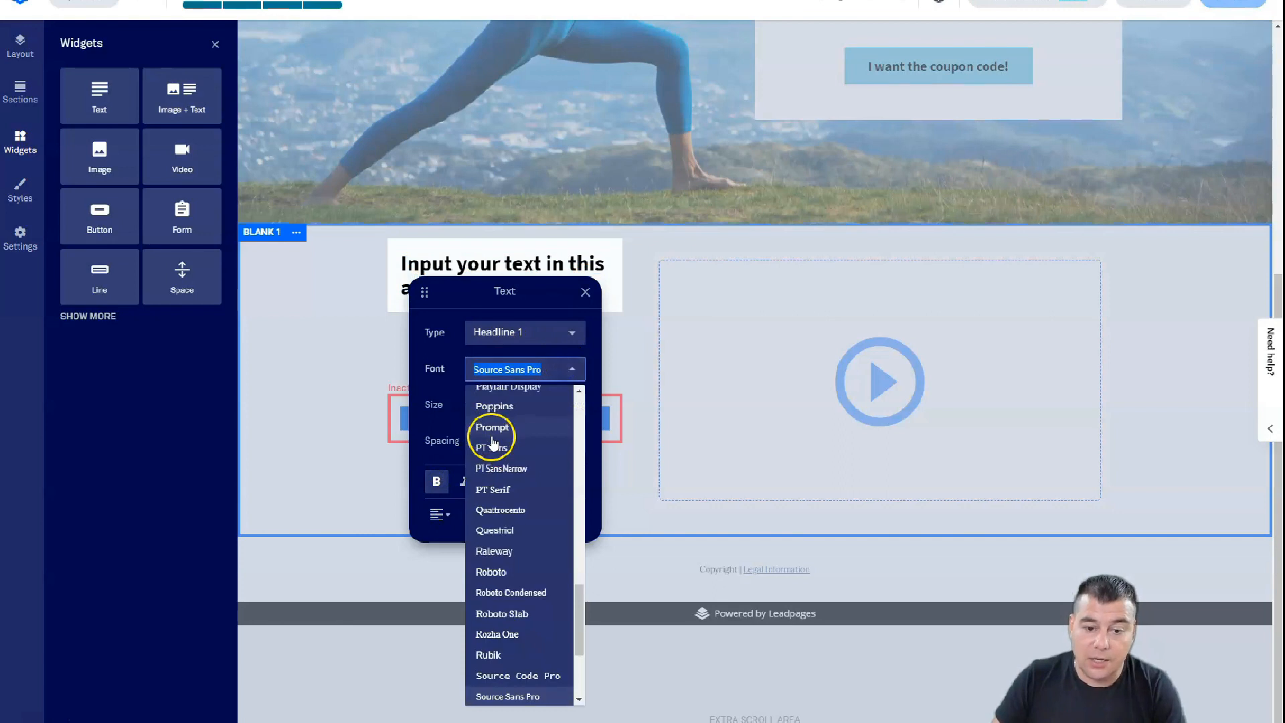
click(506, 468)
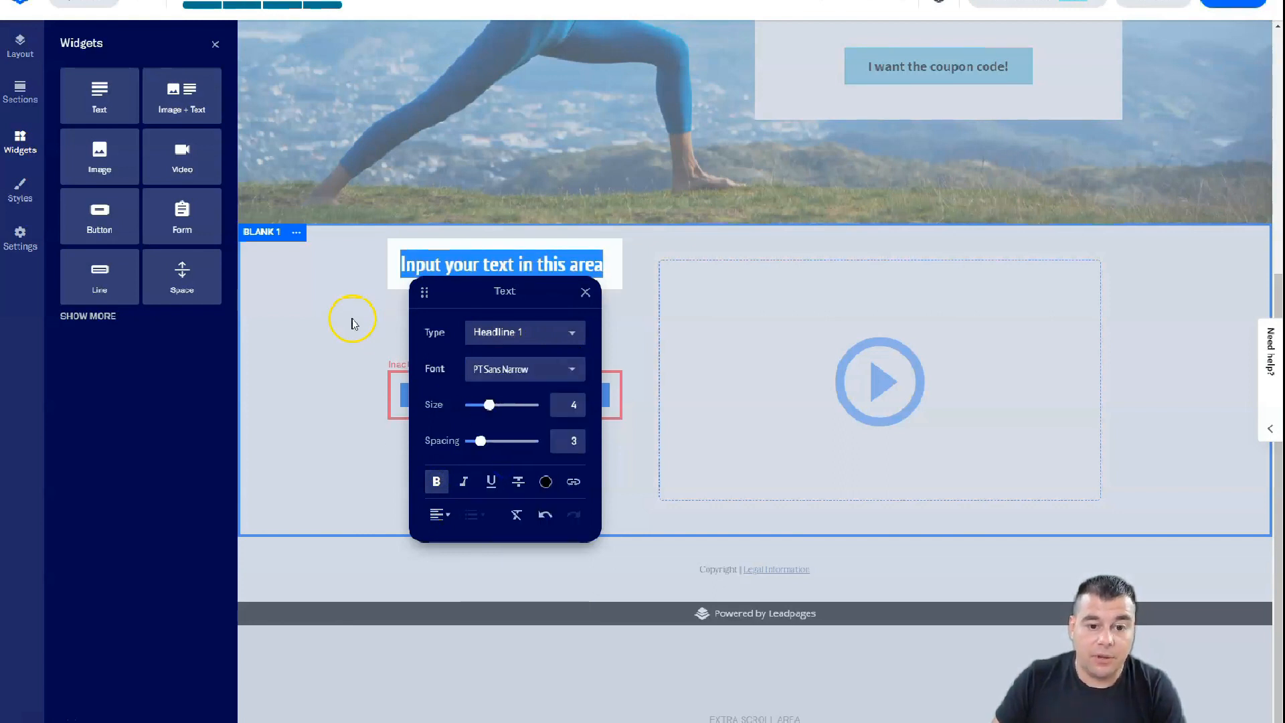
click(586, 294)
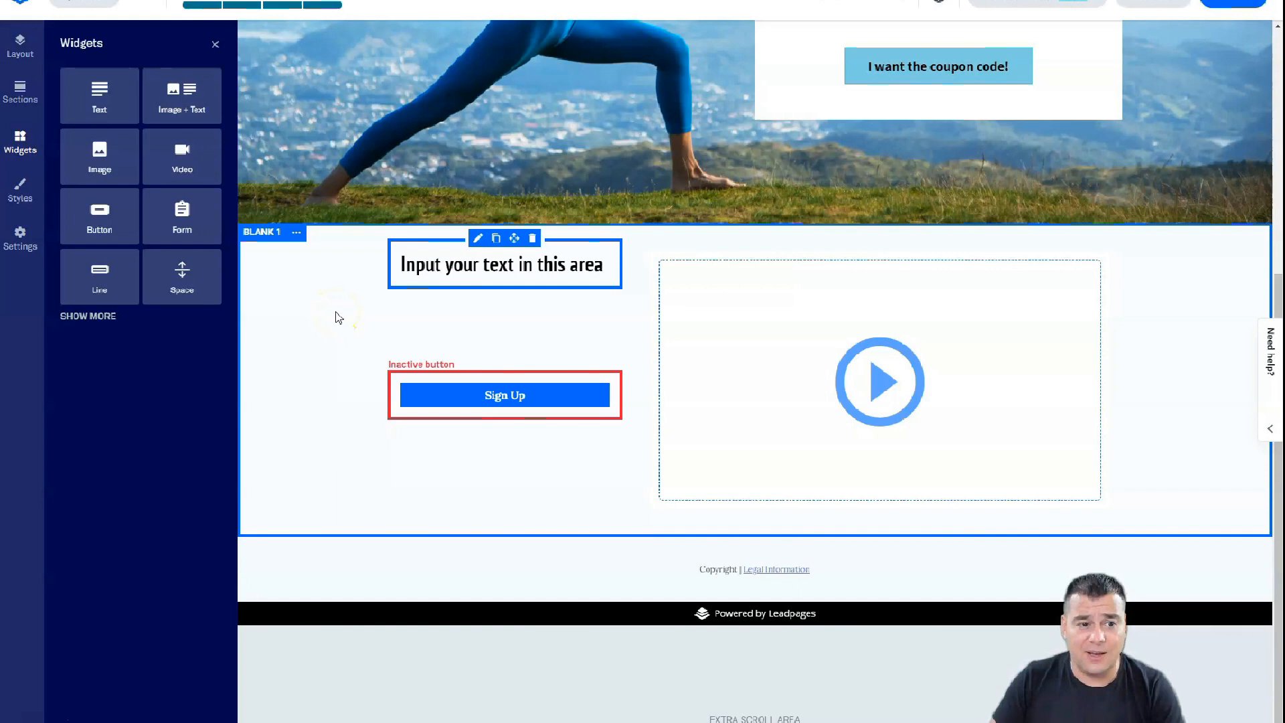
Try the purple recent color as the Blank 1 section's background, and set it to the light blue one.
click(297, 235)
click(341, 244)
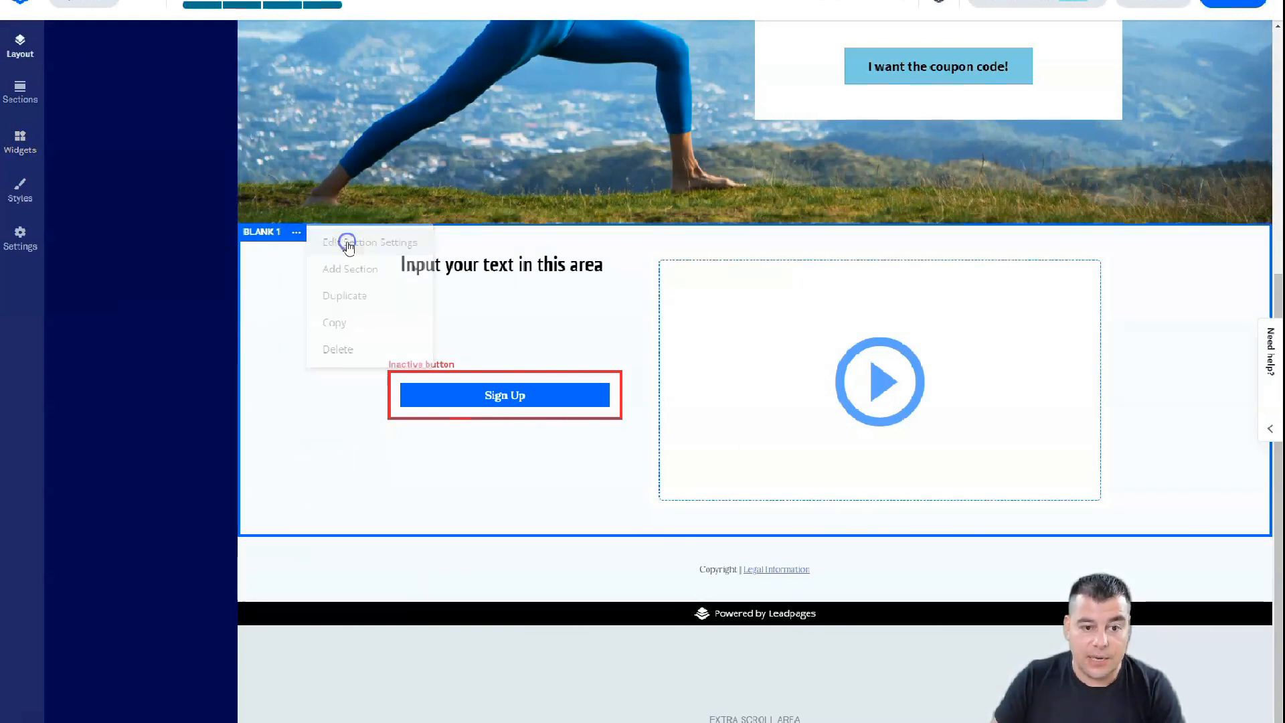
click(98, 127)
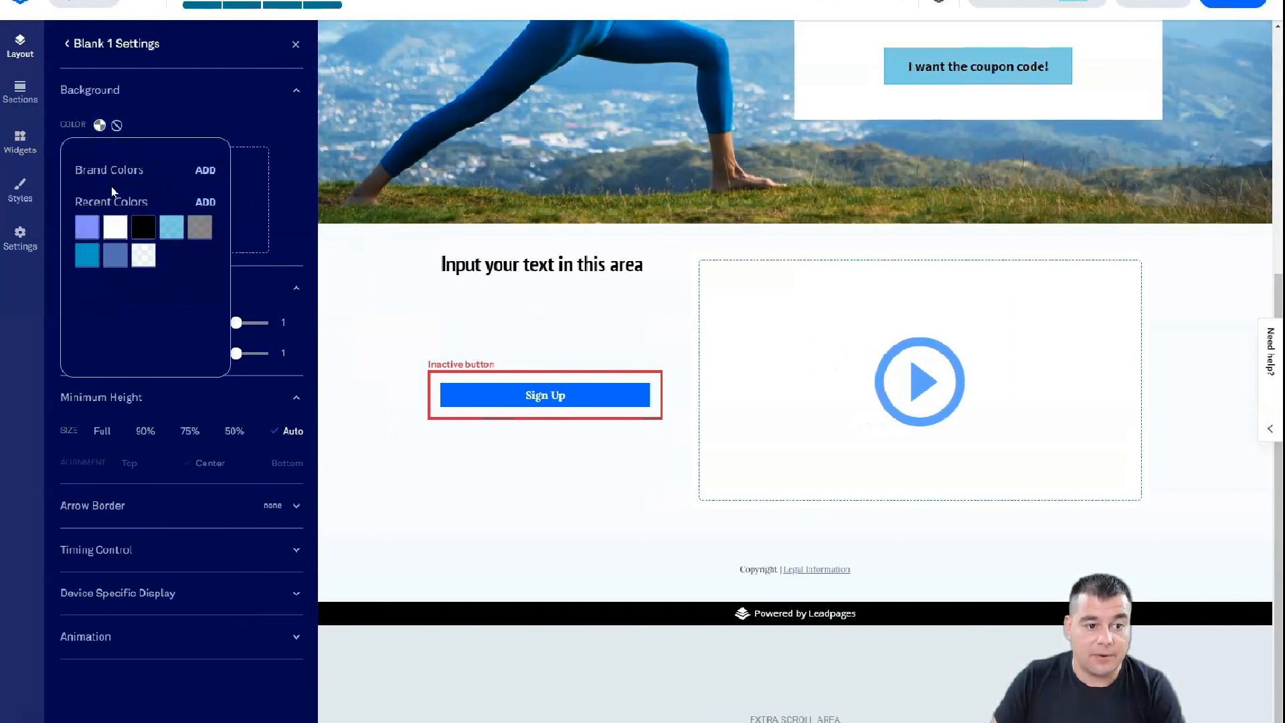
click(86, 236)
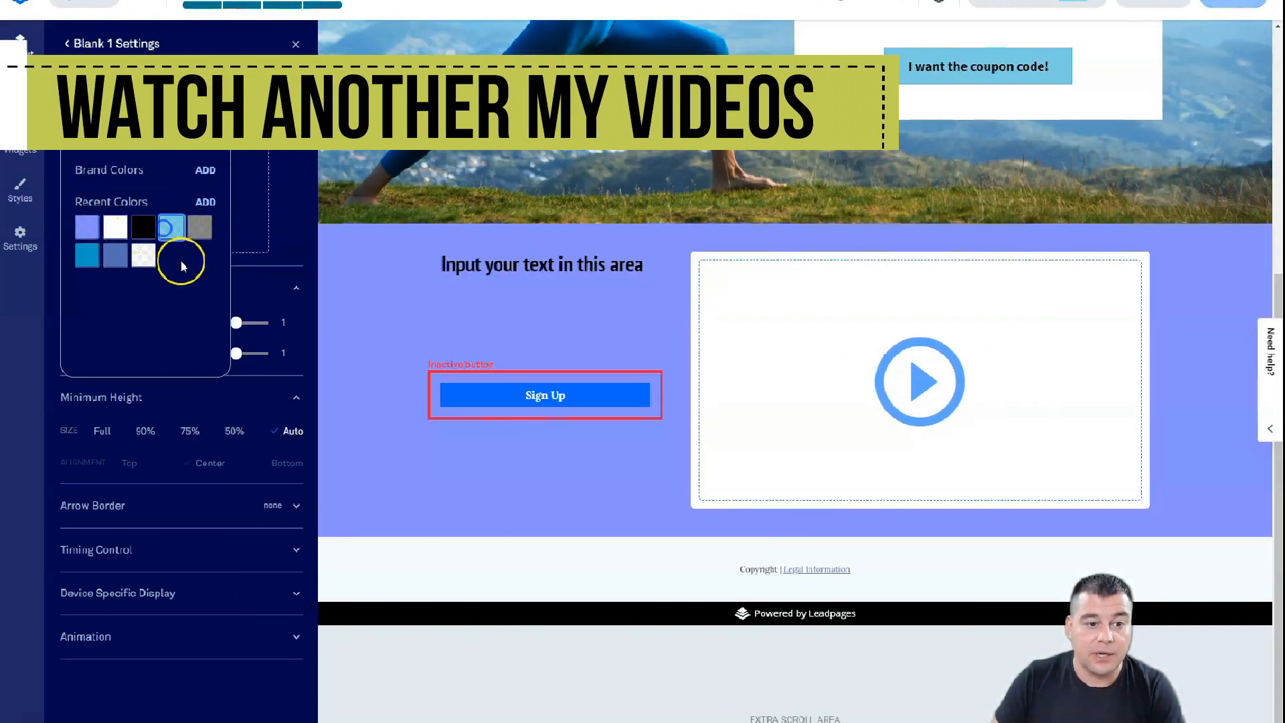
click(171, 228)
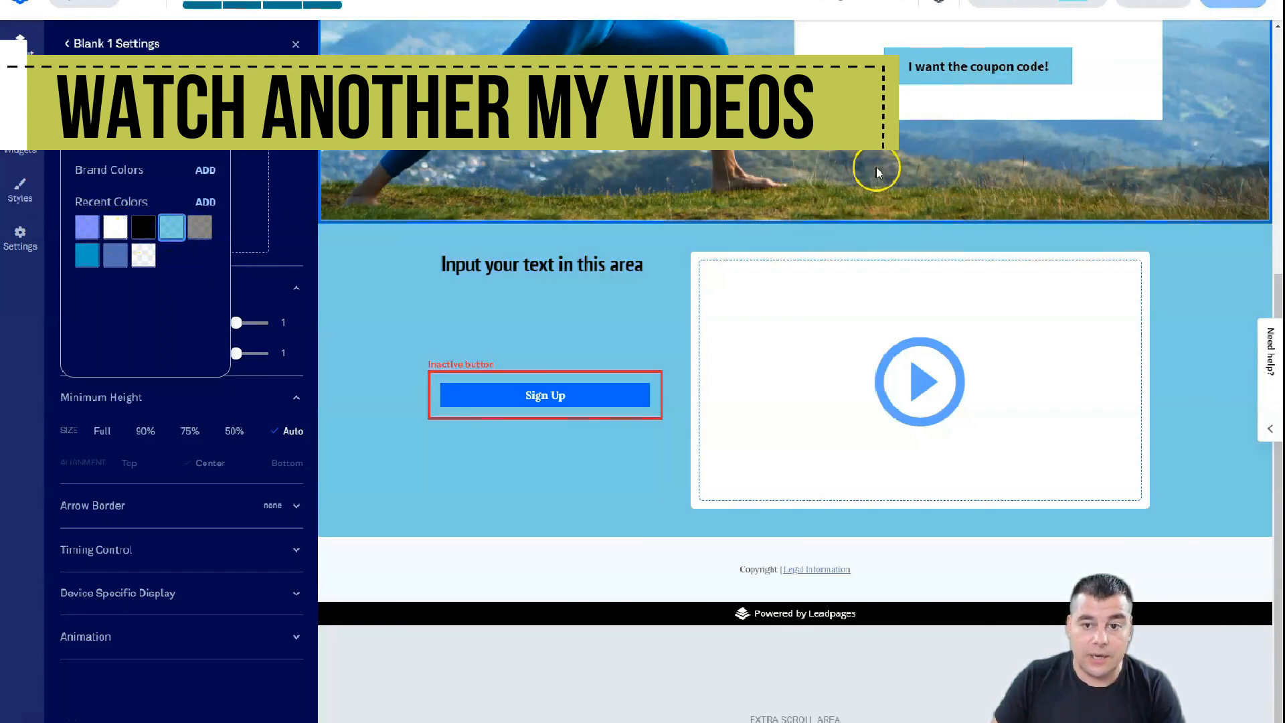
Close the Blank 1 section's color choices and settings, and look over the page around the section.
click(446, 162)
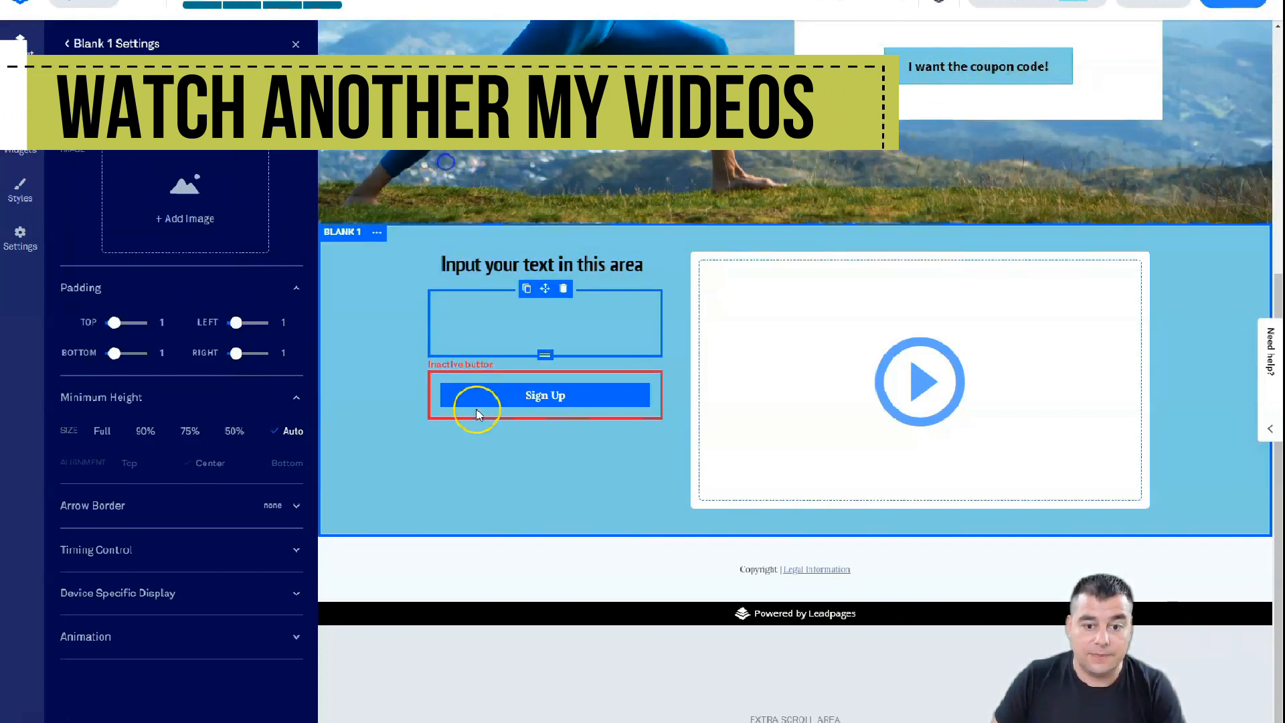
scroll(632, 372, down, 1)
scroll(616, 395, up, 3)
scroll(610, 400, down, 3)
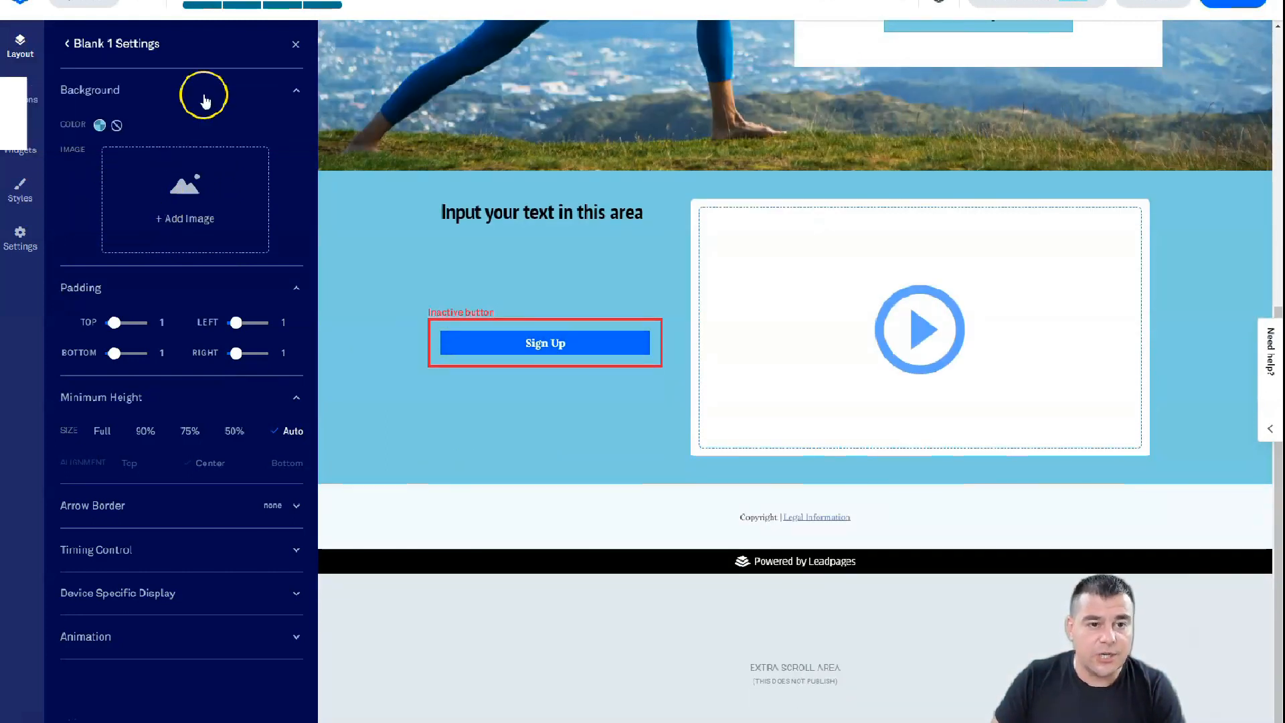
click(296, 46)
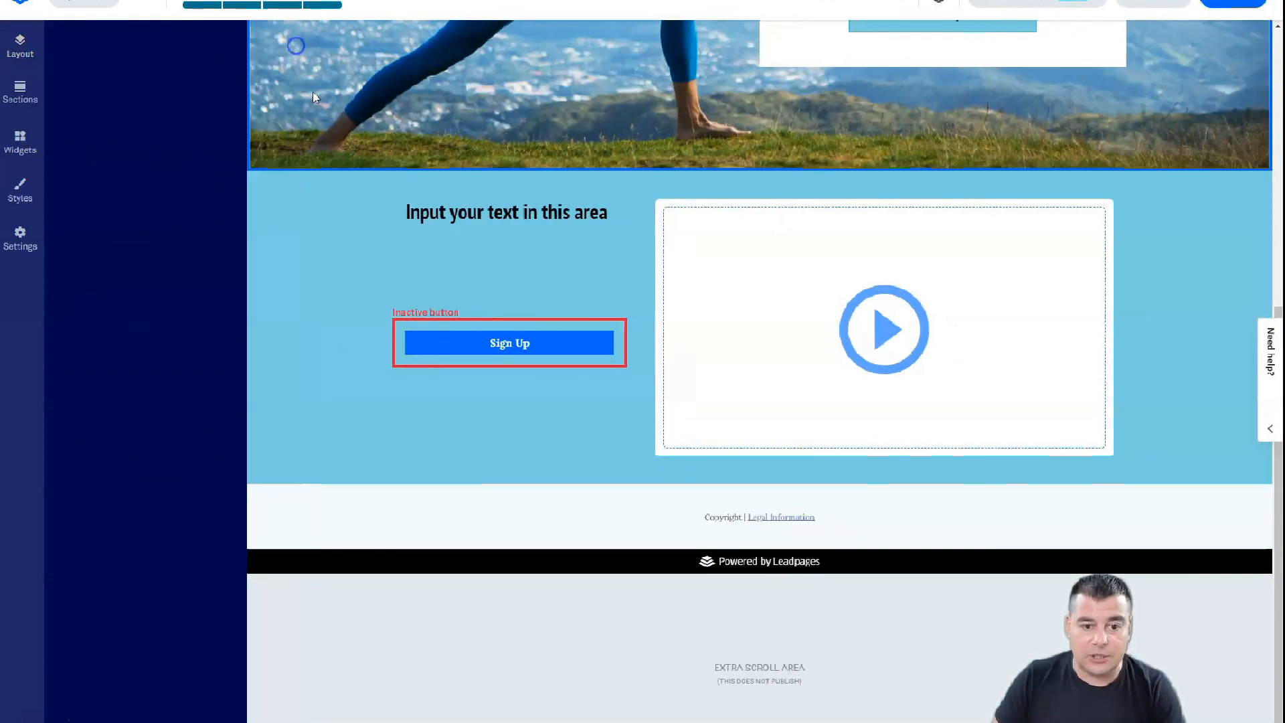
scroll(492, 381, up, 3)
scroll(498, 383, up, 3)
scroll(498, 384, down, 5)
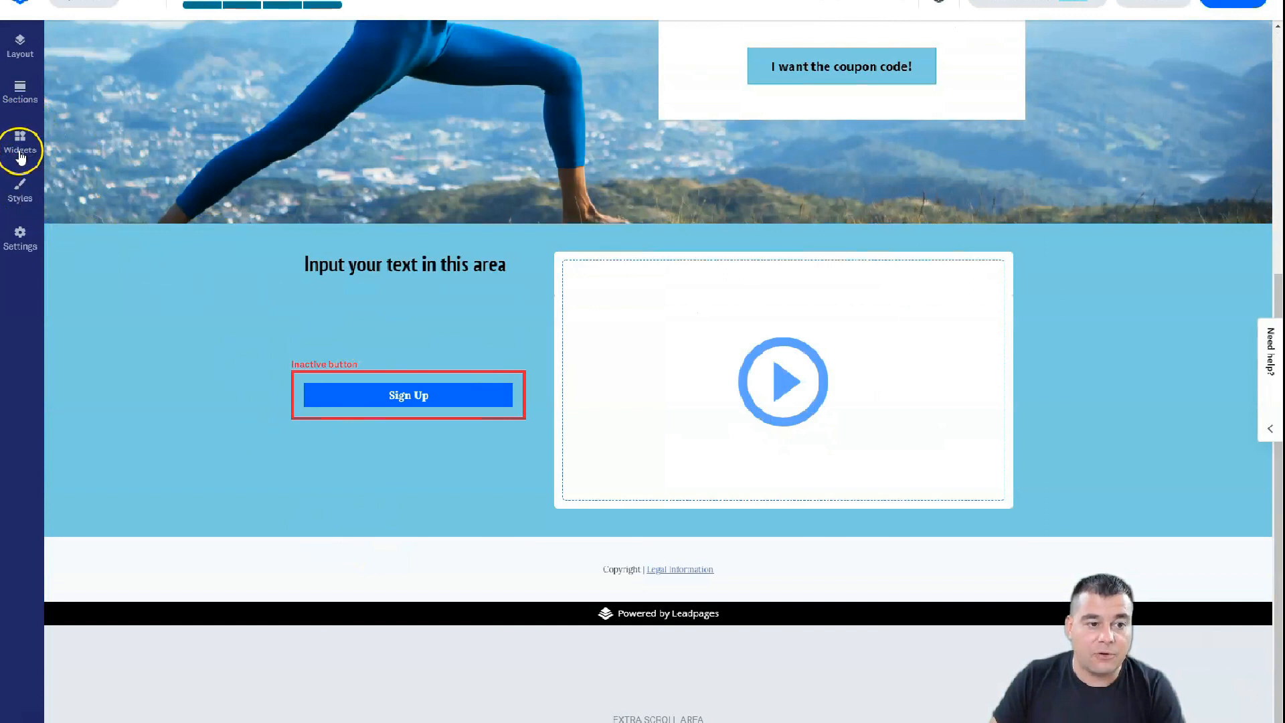
Set the page background color in the page styles to the purple recent color.
click(20, 190)
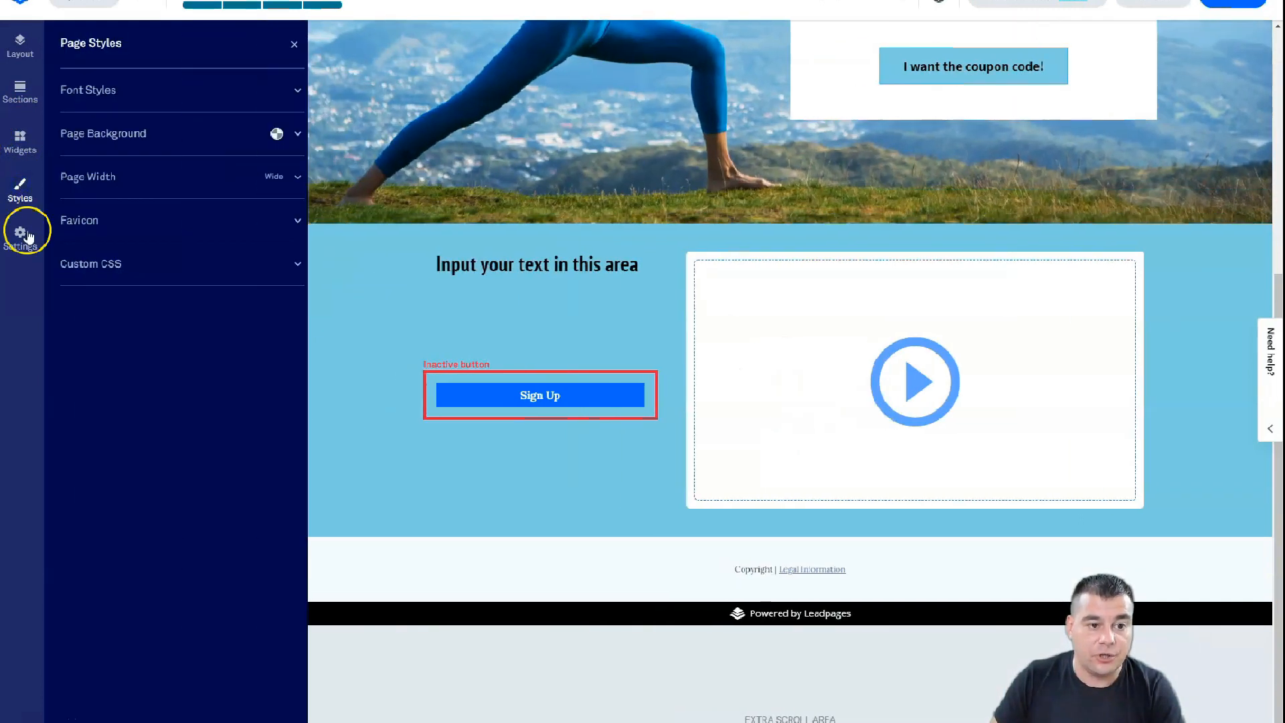
click(297, 135)
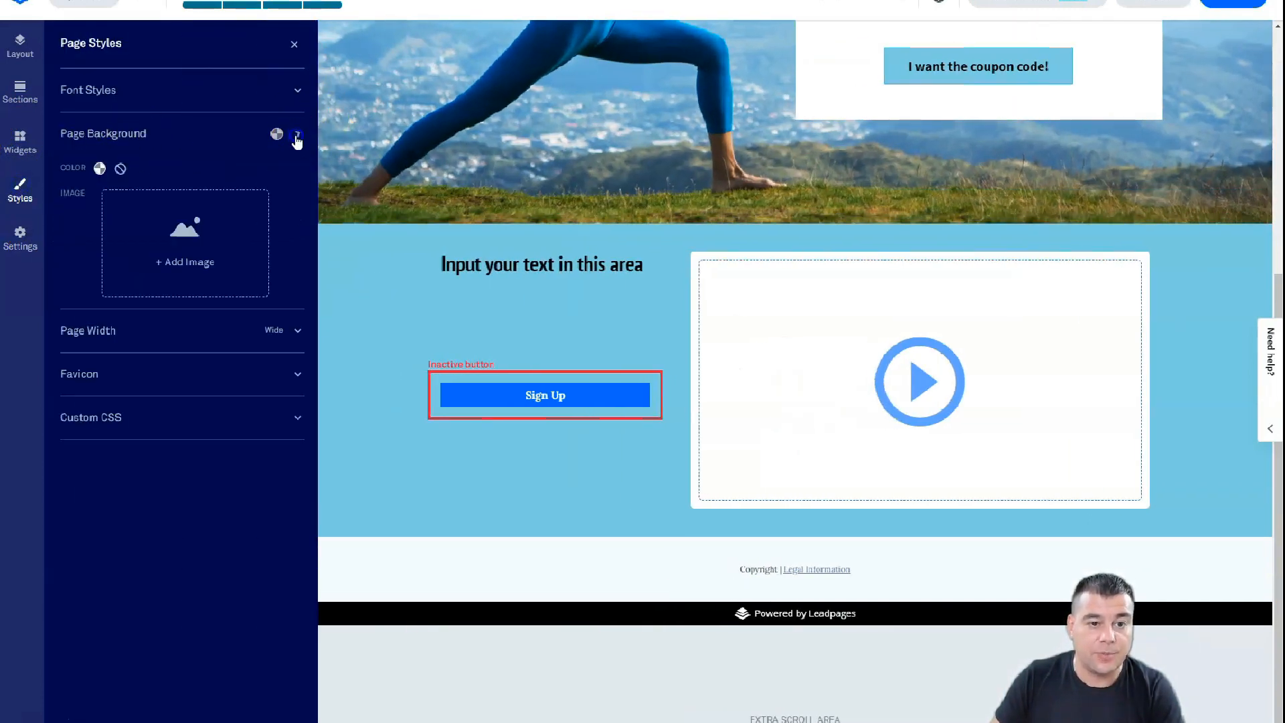
click(99, 168)
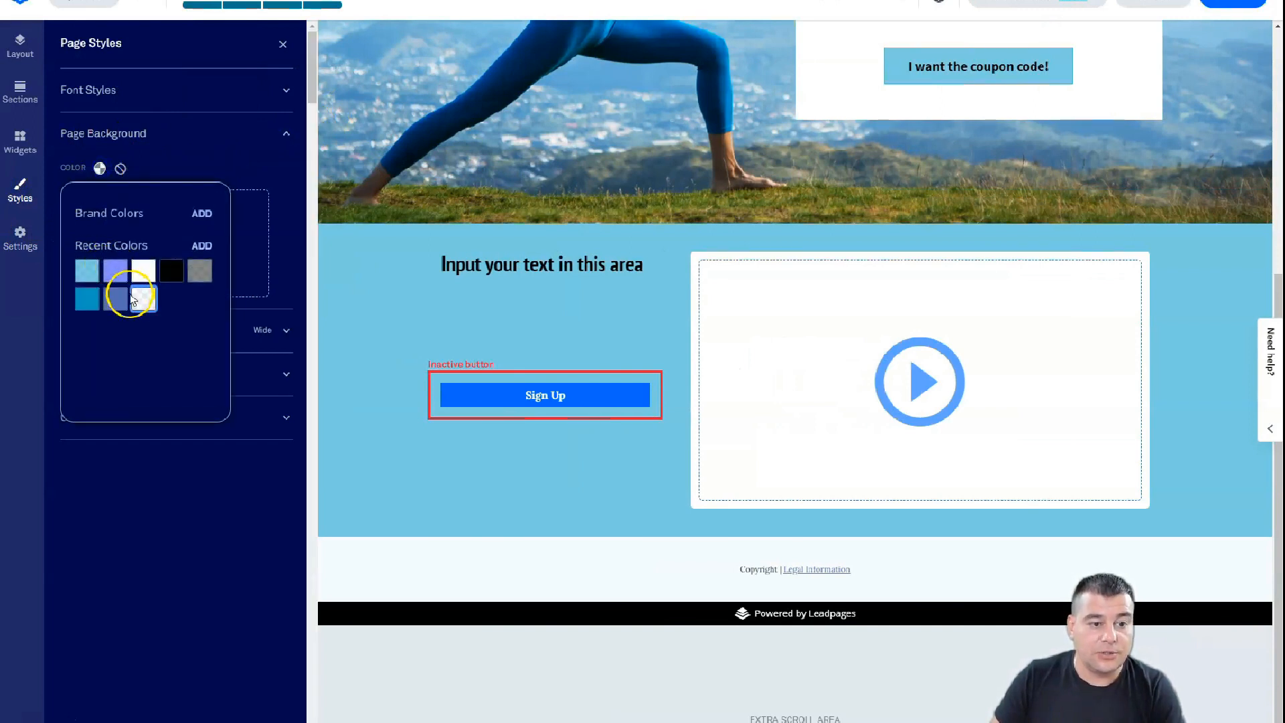
click(115, 271)
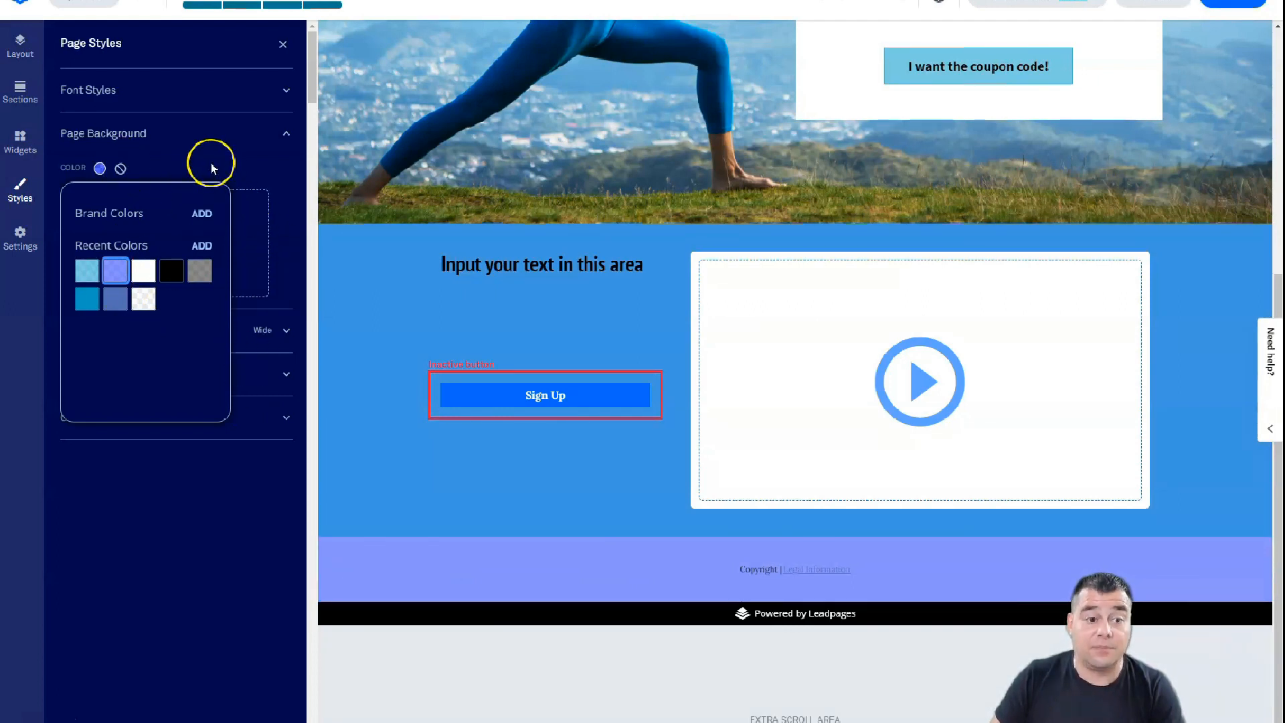
click(236, 156)
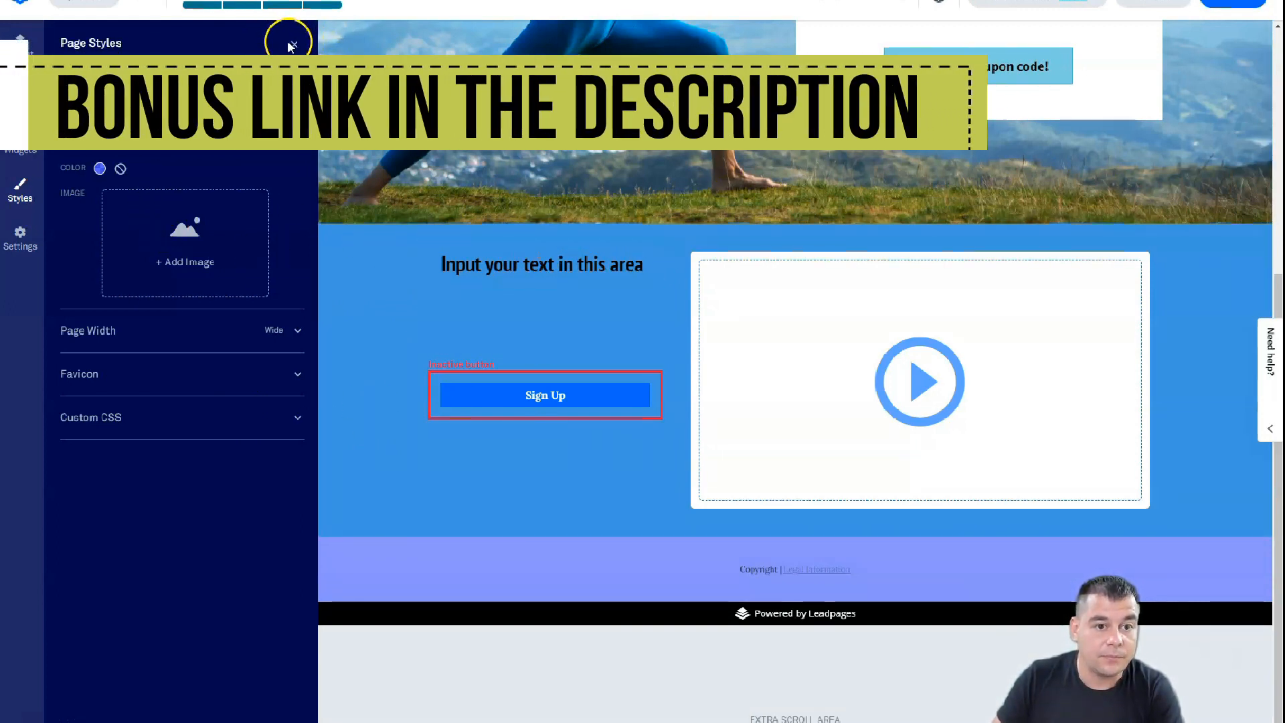
View the page's font styles, try the Medium and Small section widths, and set the section width back to Large.
scroll(181, 335, up, 3)
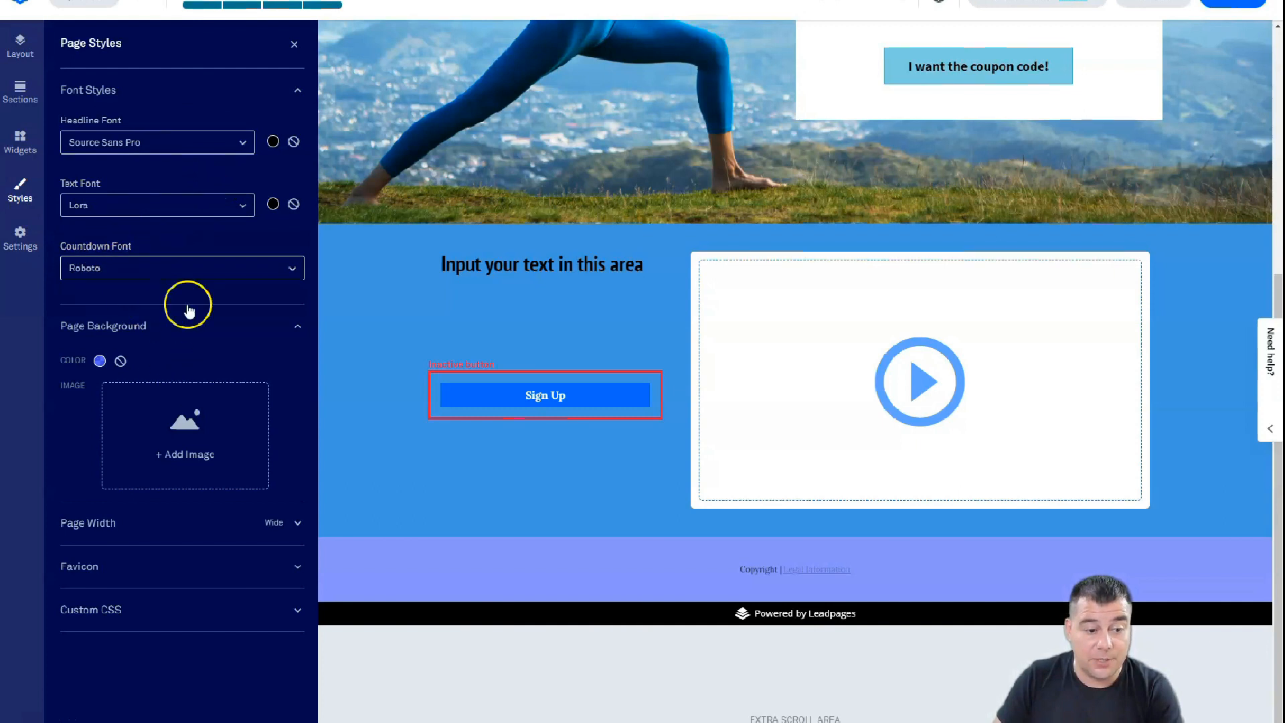
click(276, 525)
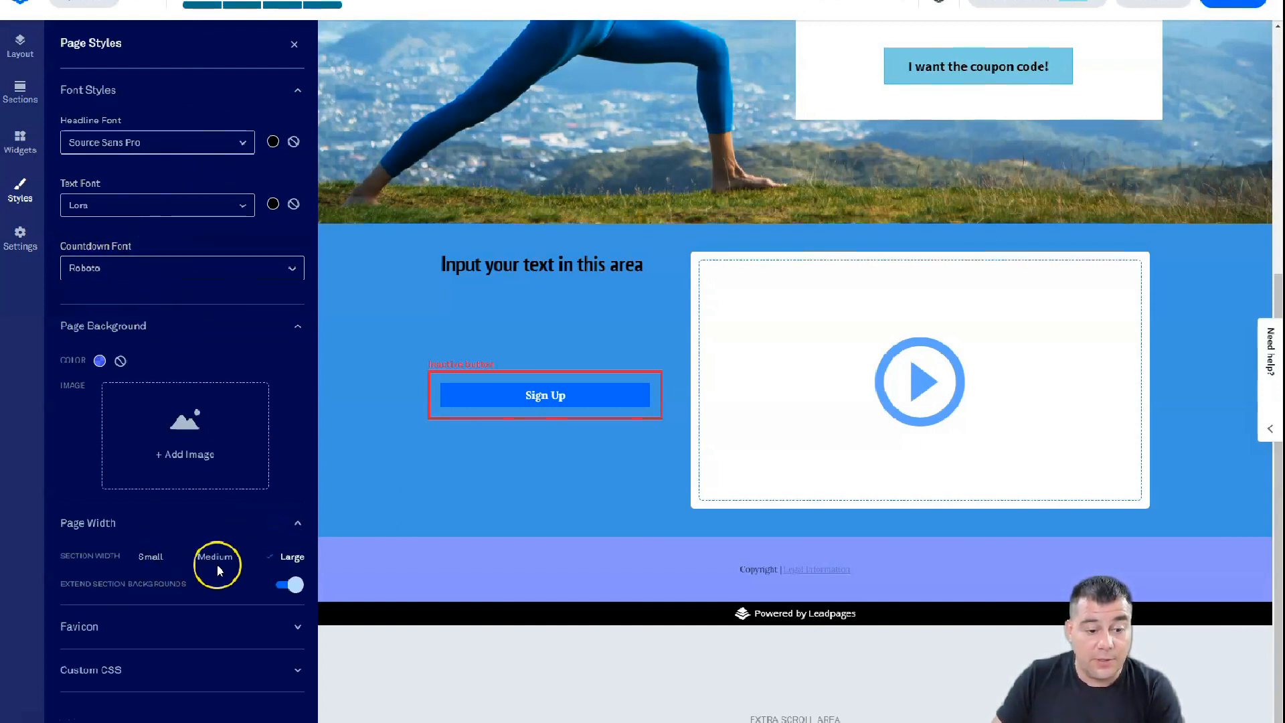
click(215, 561)
click(157, 568)
click(290, 562)
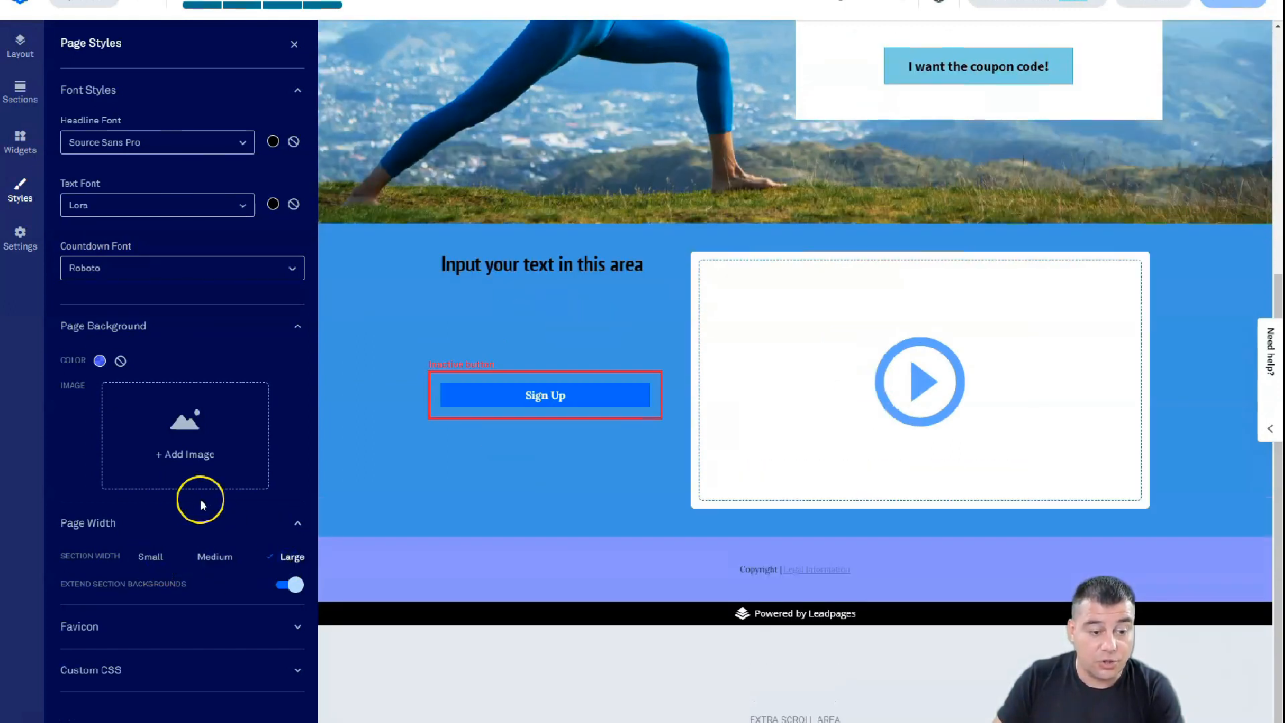
click(294, 44)
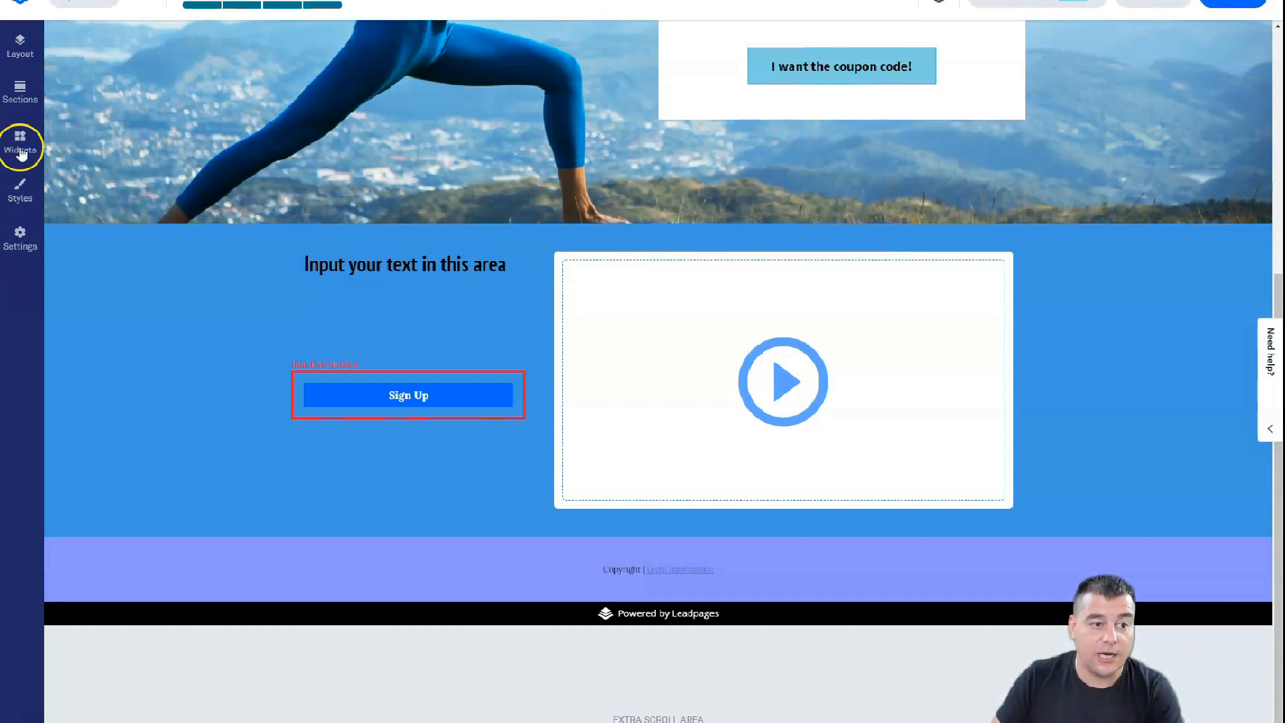
Look through the page's SEO, Social, Analytics and Language settings, and close them.
click(18, 246)
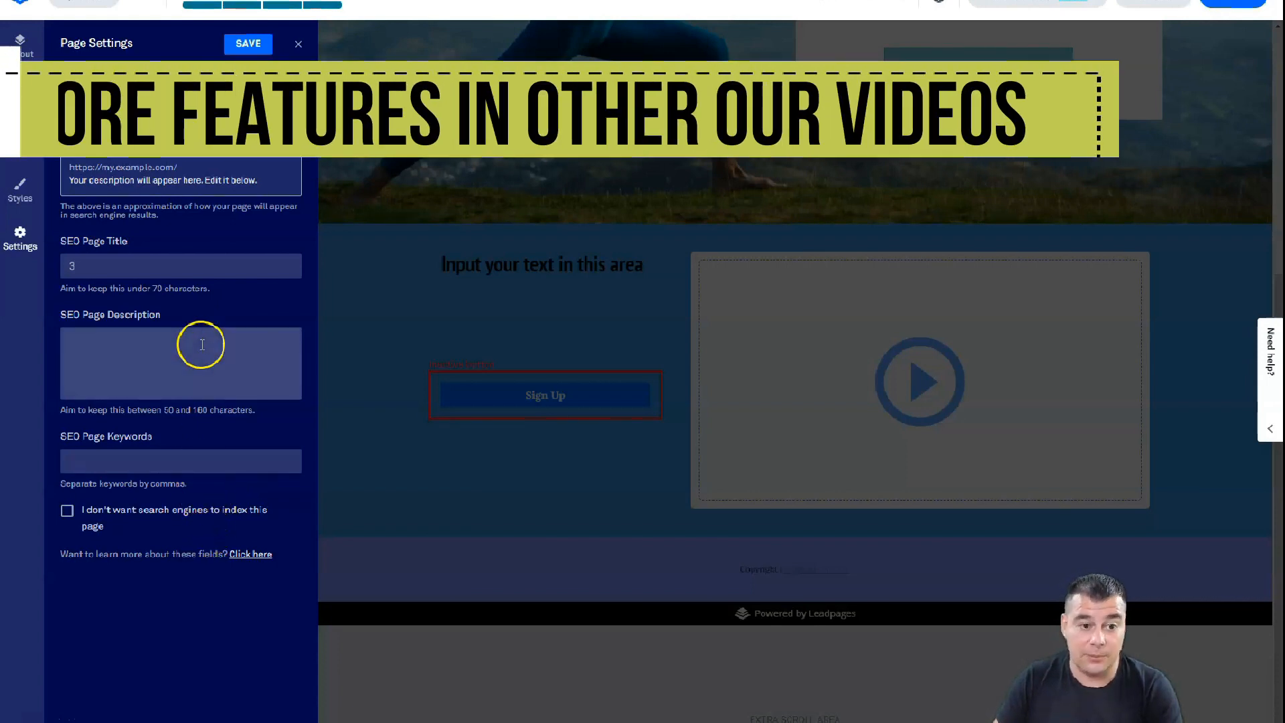
click(109, 83)
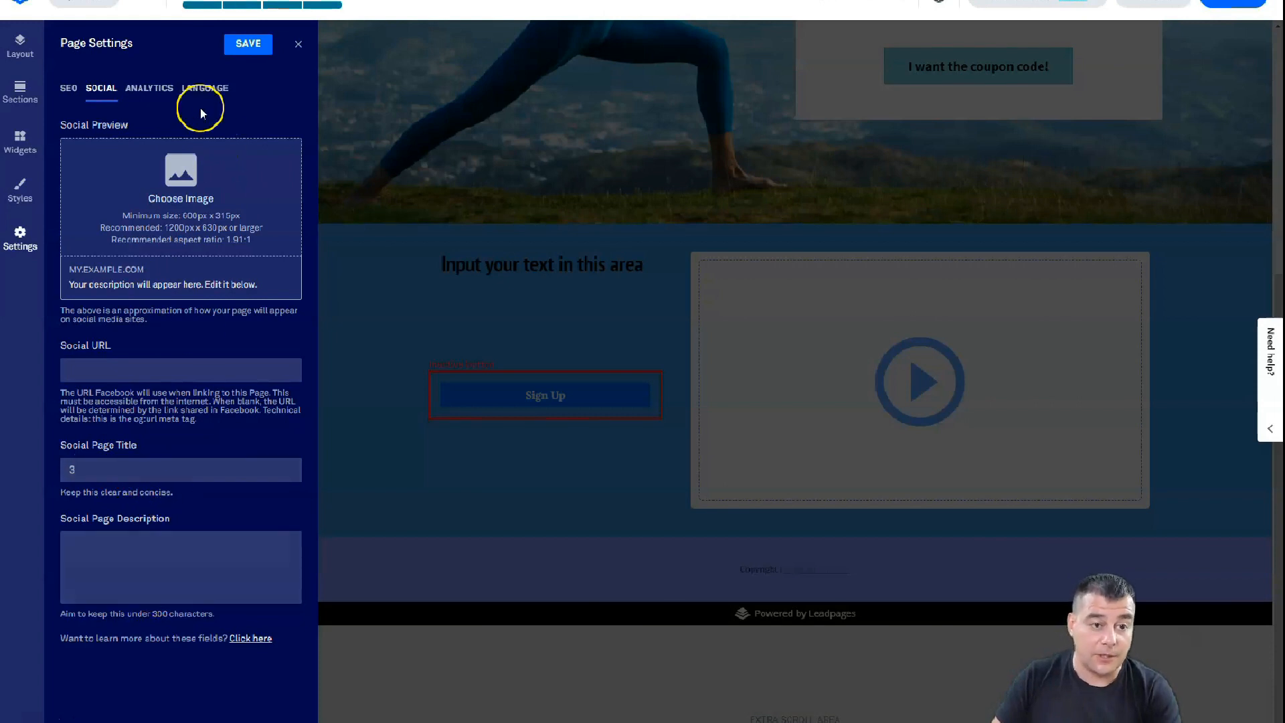
click(154, 96)
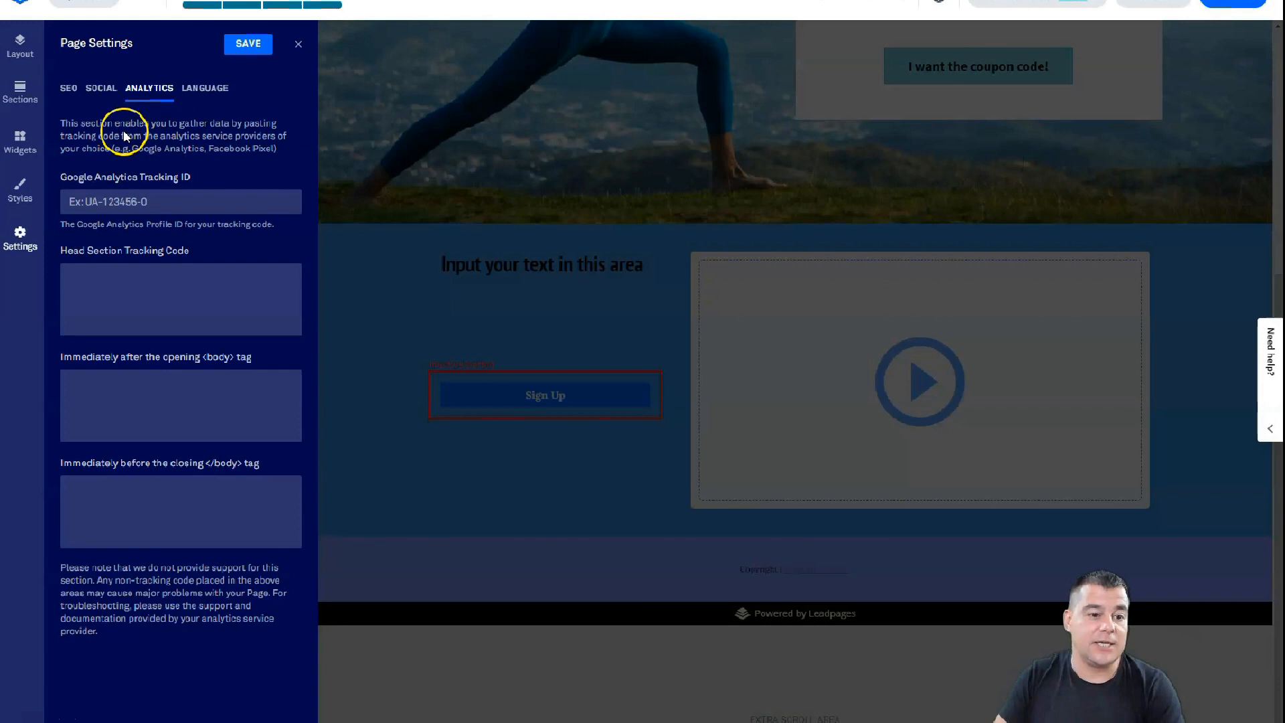
click(204, 90)
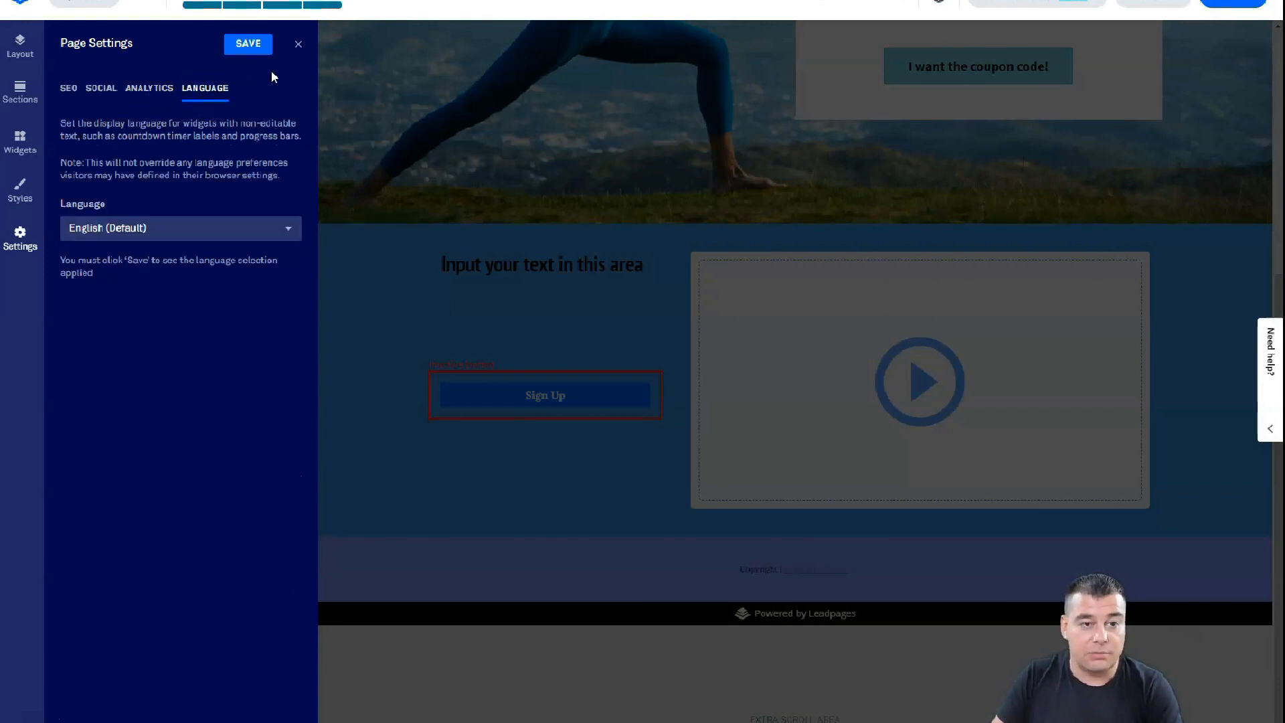
click(297, 47)
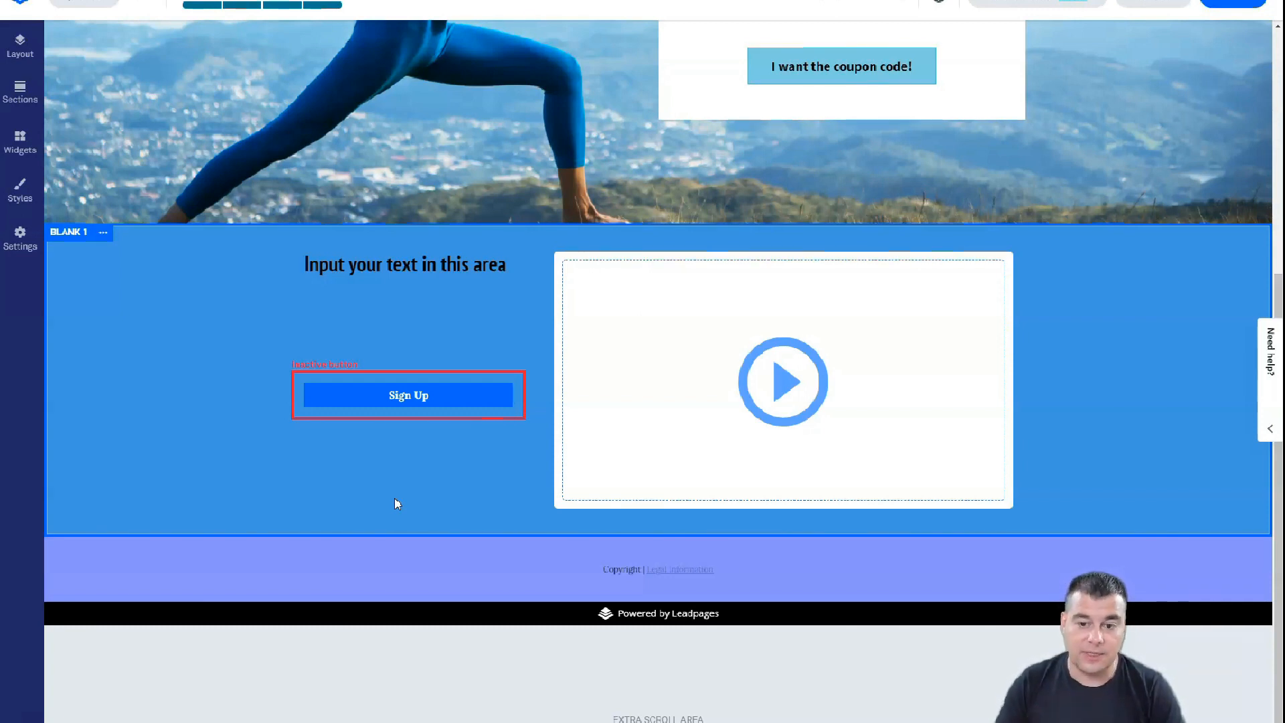
Add a click event to the Sign Up button, trying the Calendly pop-up option and setting it to open the My Leadbox 1 pop-up.
click(426, 409)
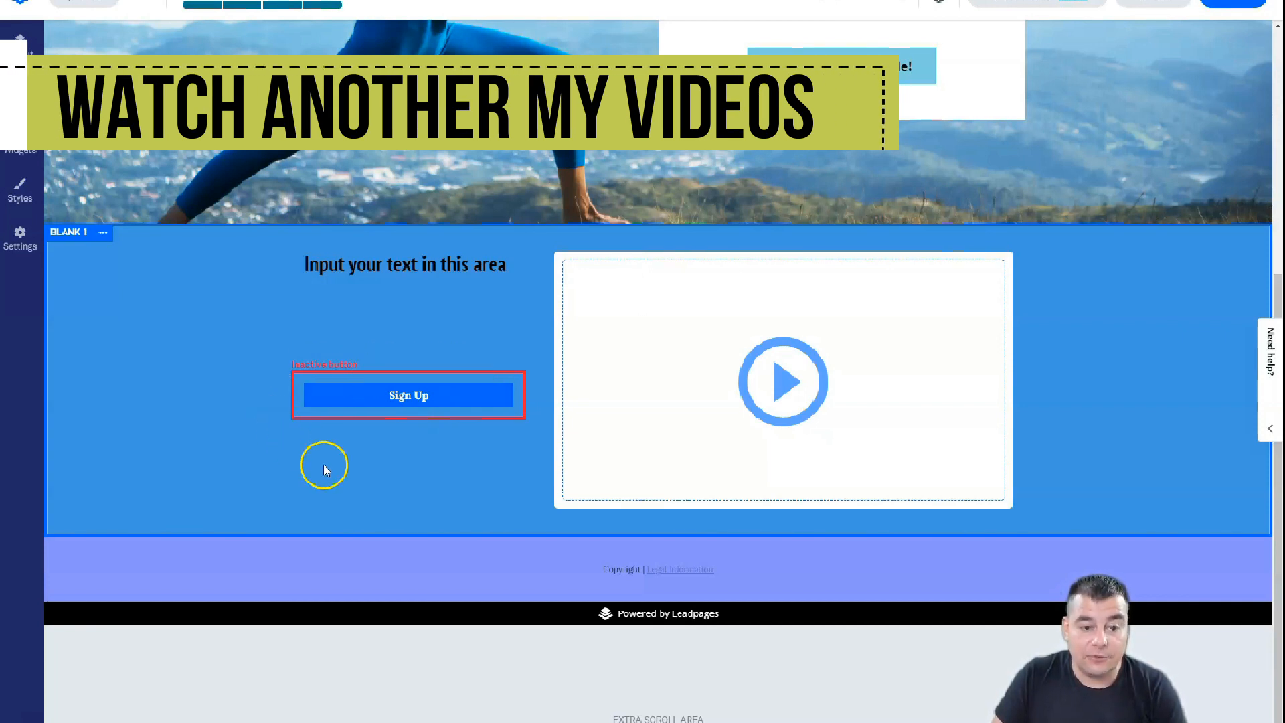
mouse_move(853, 57)
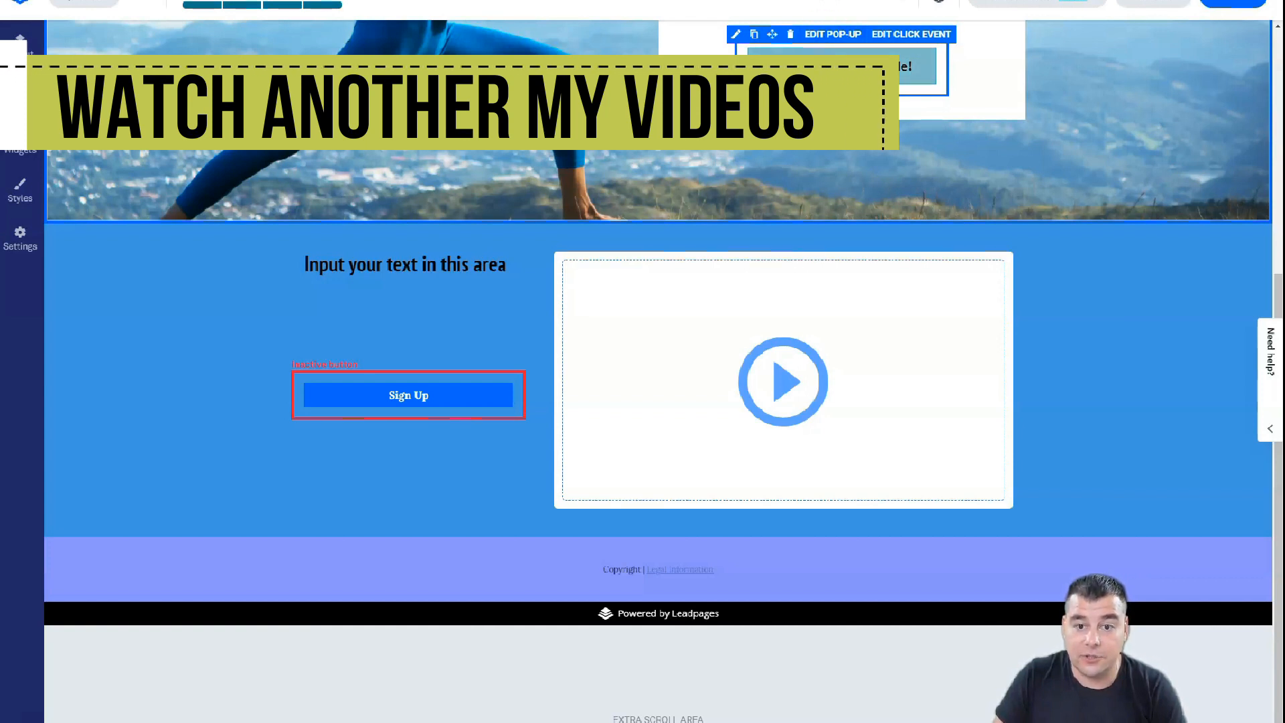
mouse_move(455, 384)
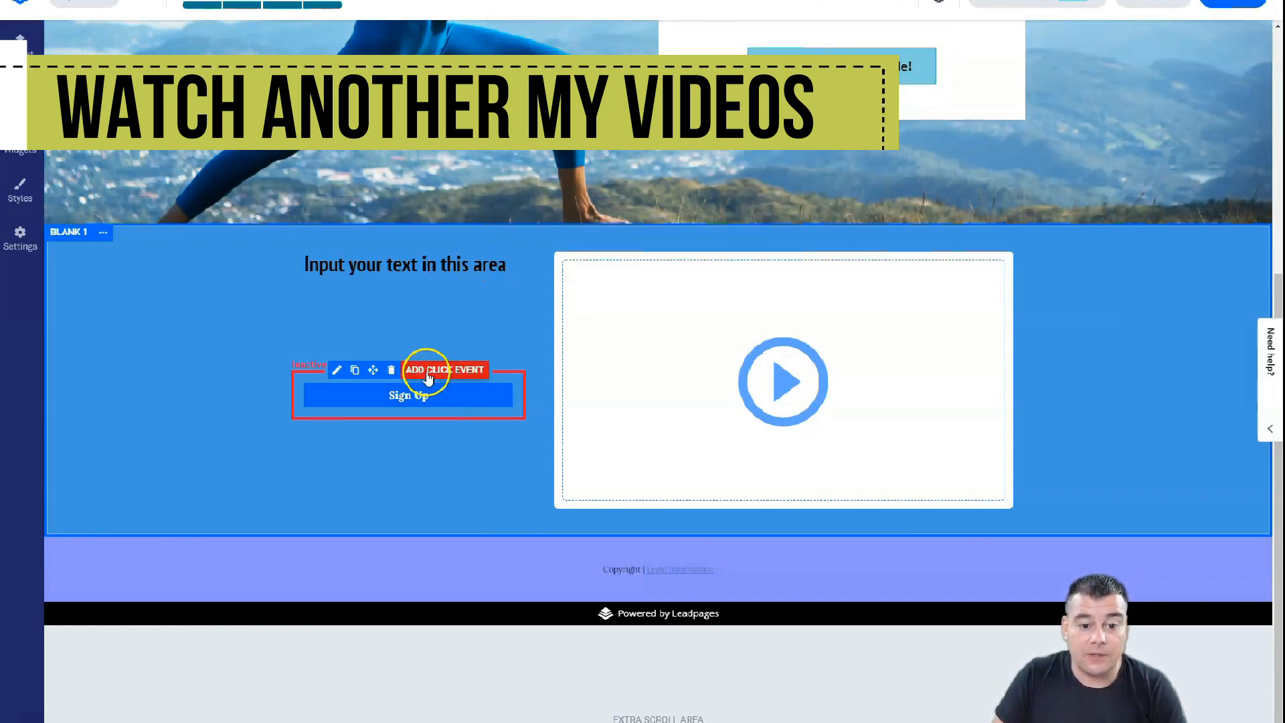
click(427, 373)
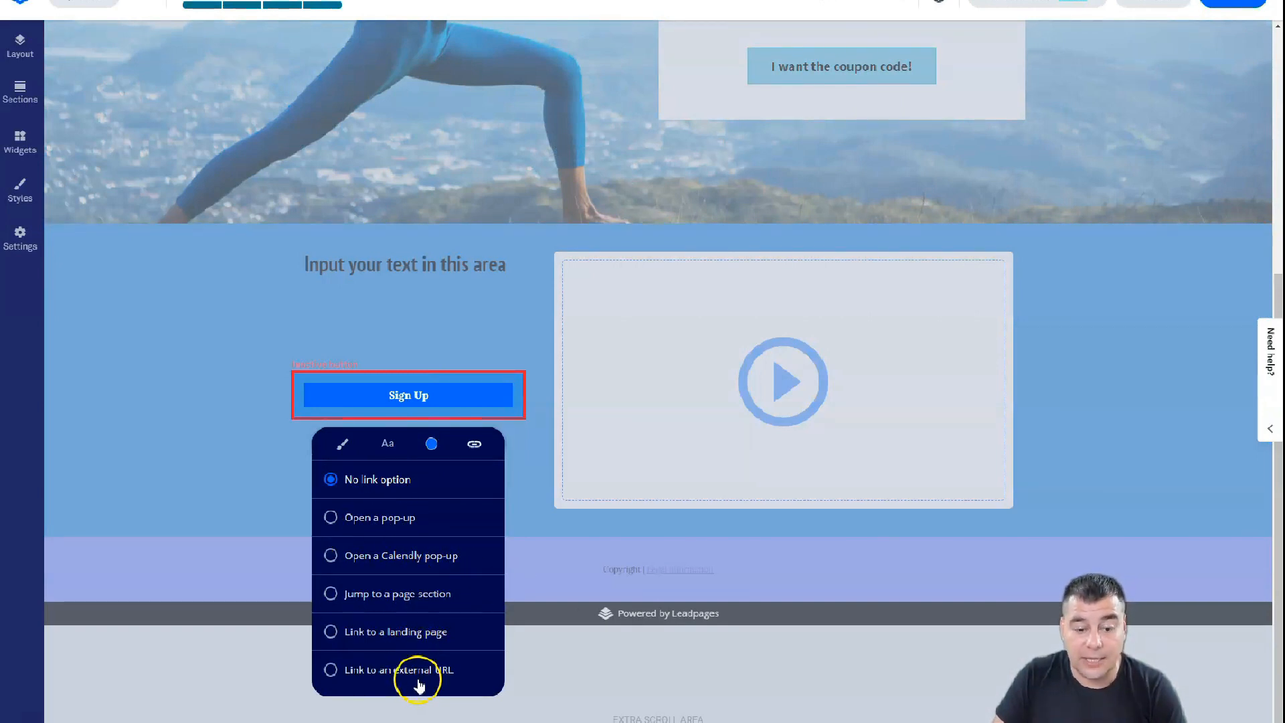
click(338, 560)
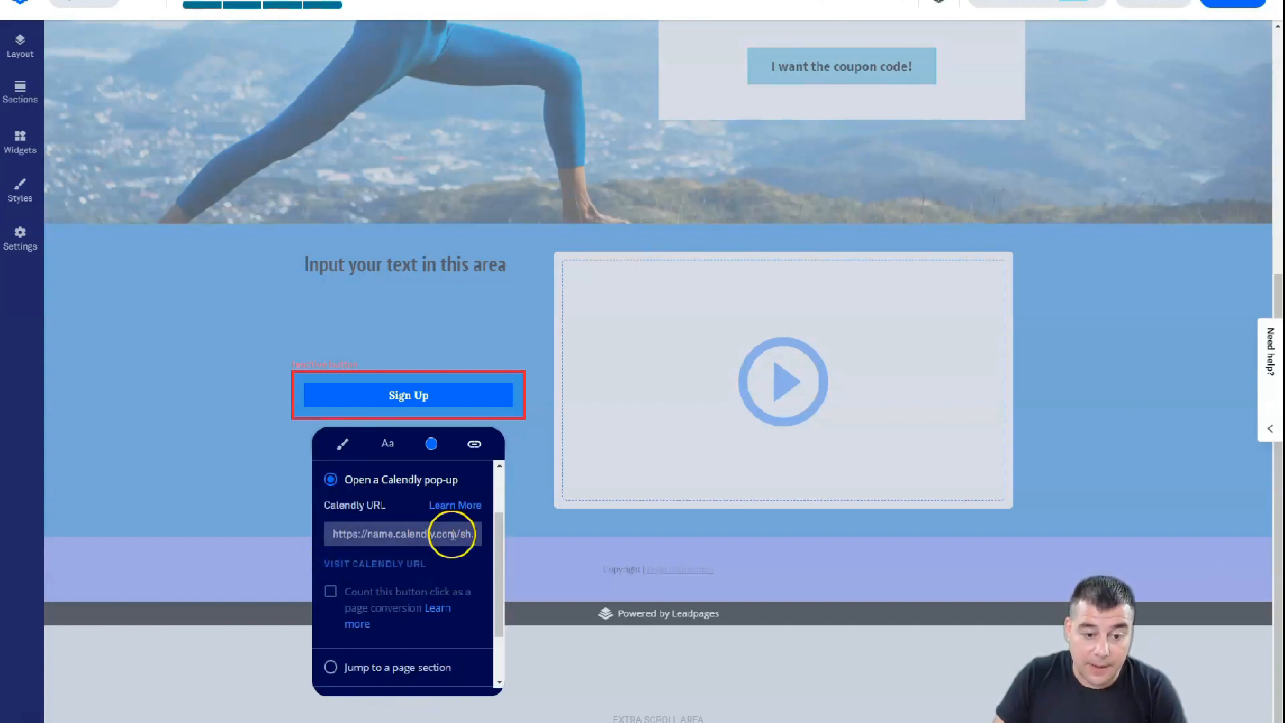
scroll(414, 529, up, 3)
click(381, 522)
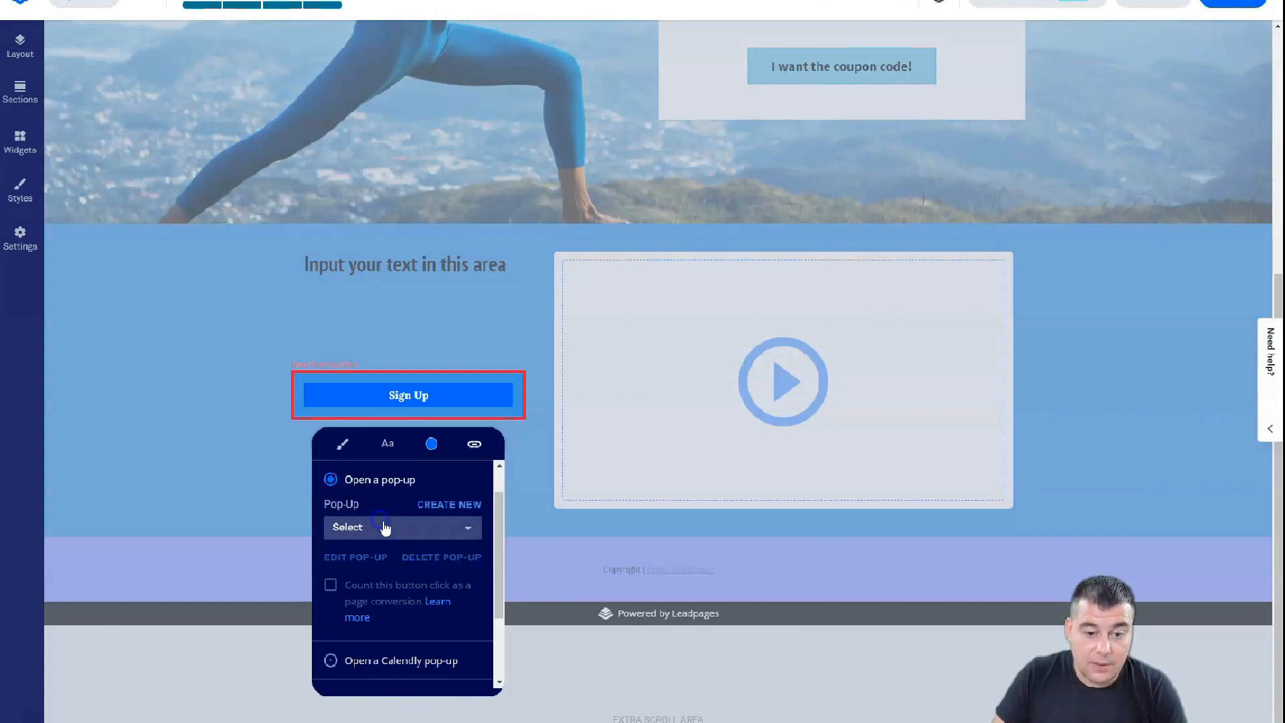
click(467, 526)
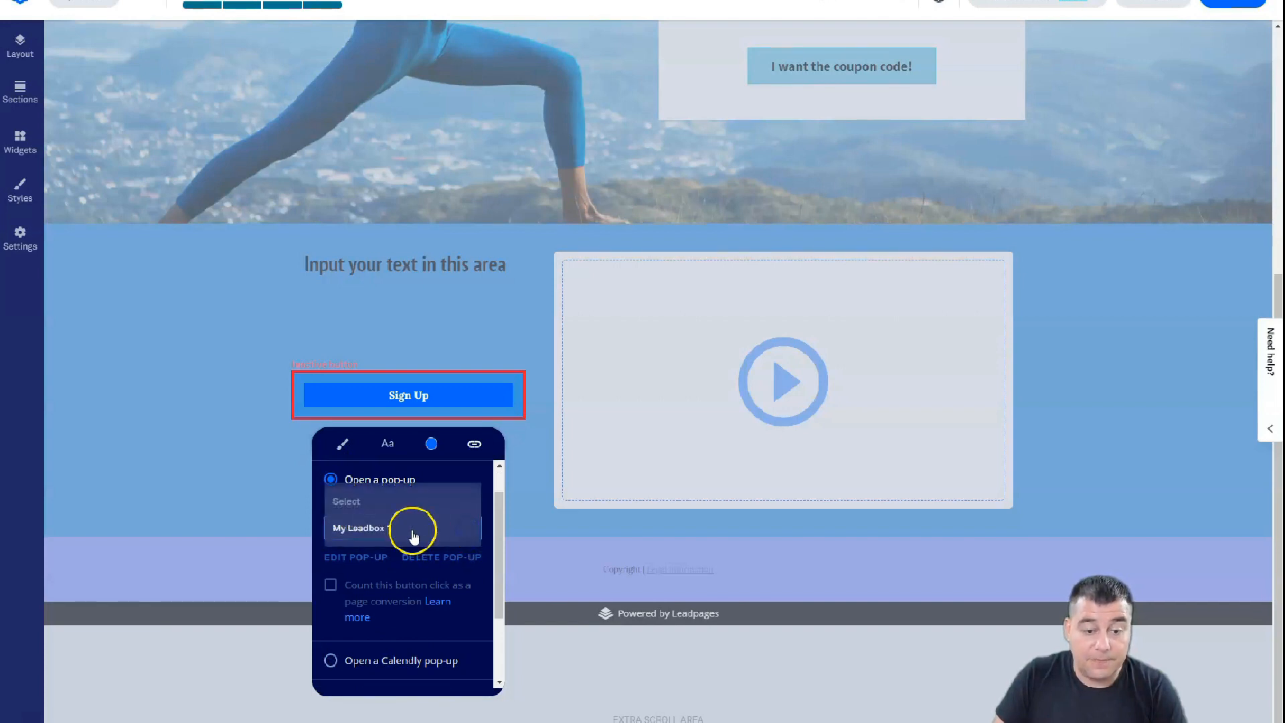
click(362, 529)
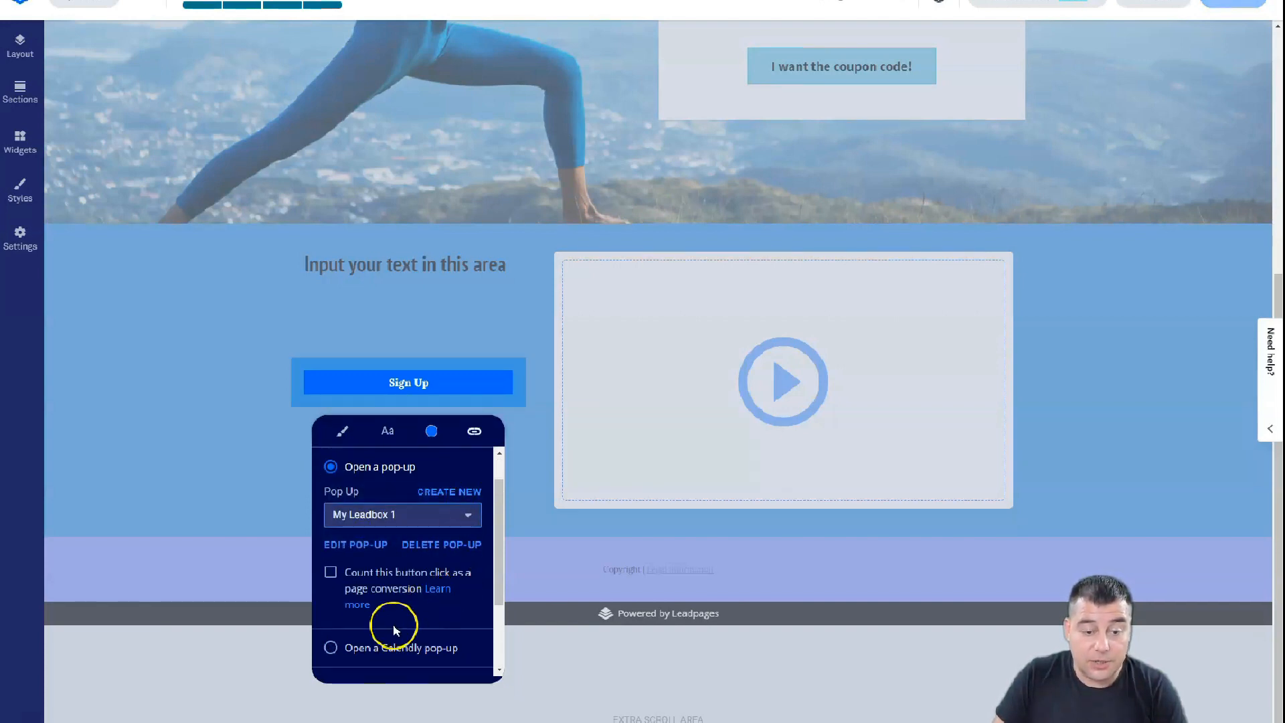
Open the My Leadbox 1 pop-up for editing and bring up the field settings of its email form.
click(353, 544)
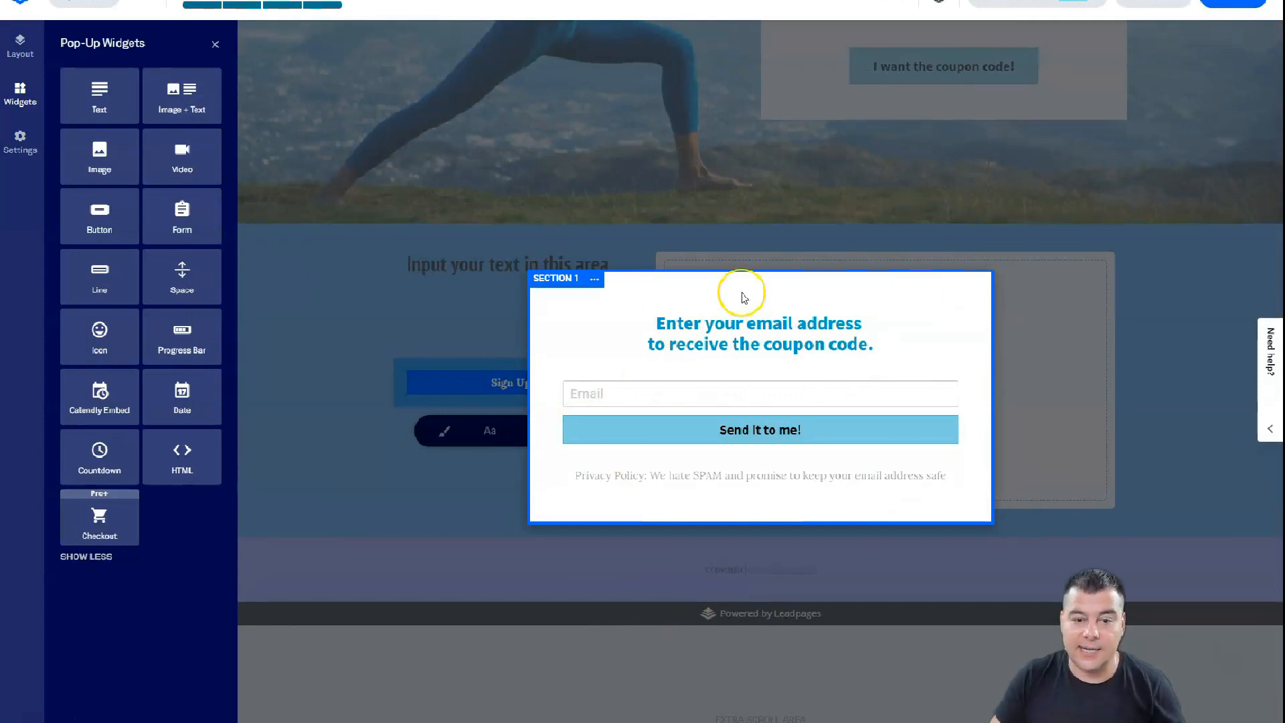
click(595, 279)
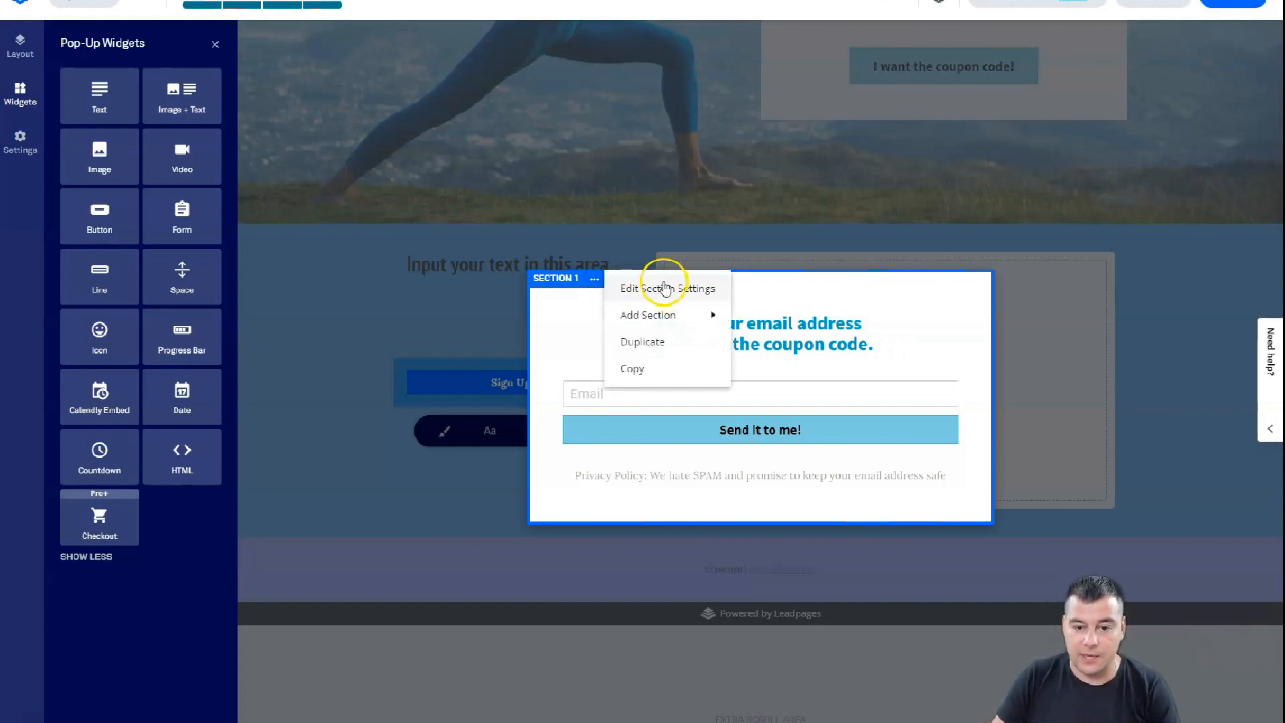
click(587, 297)
click(774, 364)
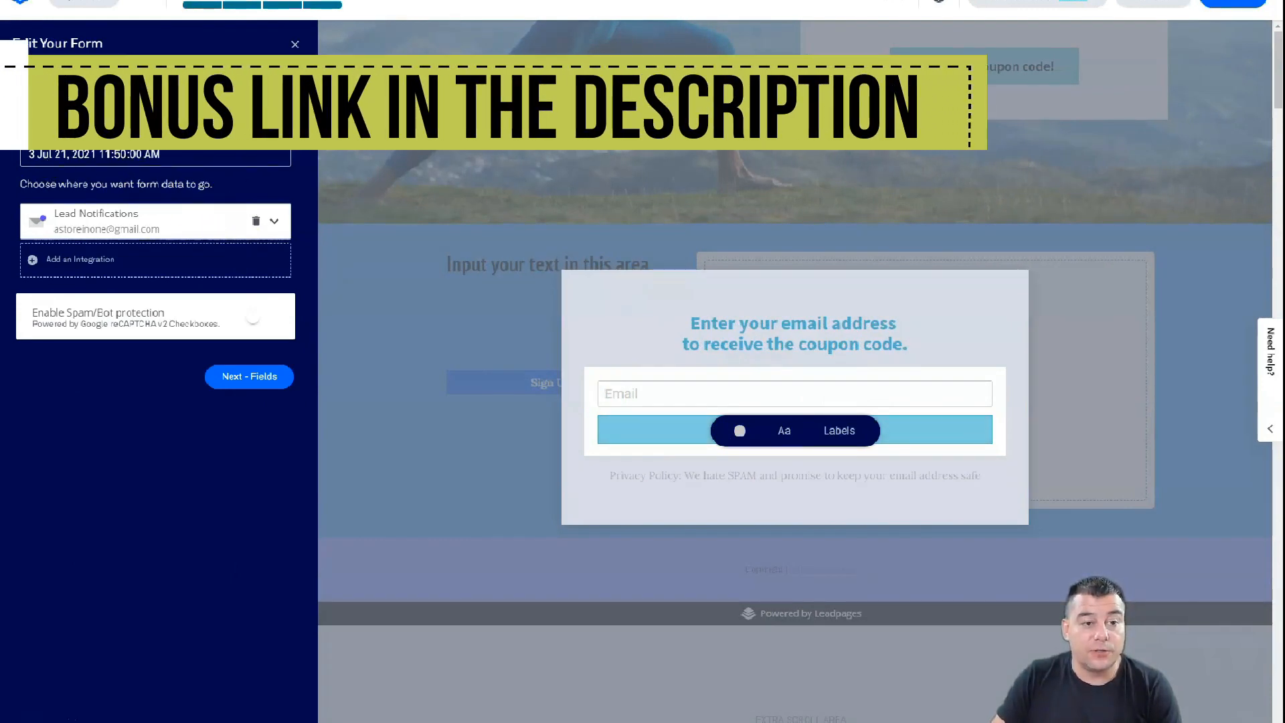
click(156, 83)
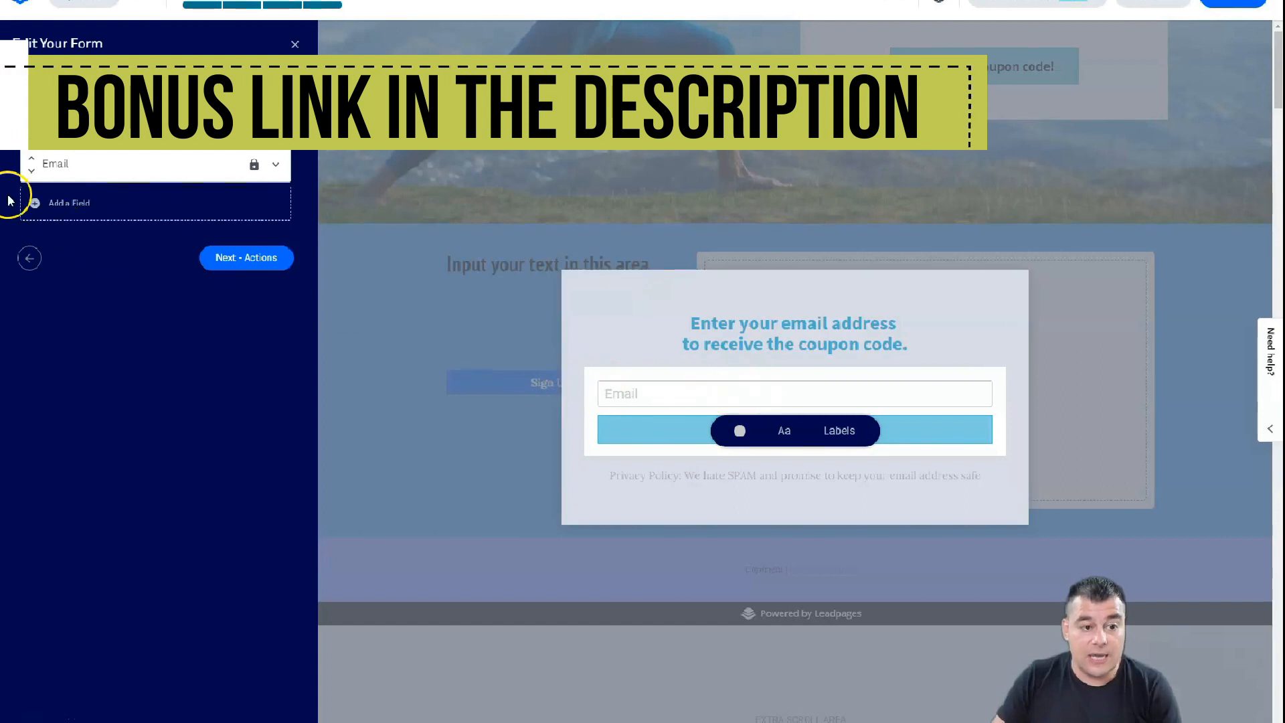
Add a First Name field to the pop-up form and move it above the Email field.
click(40, 203)
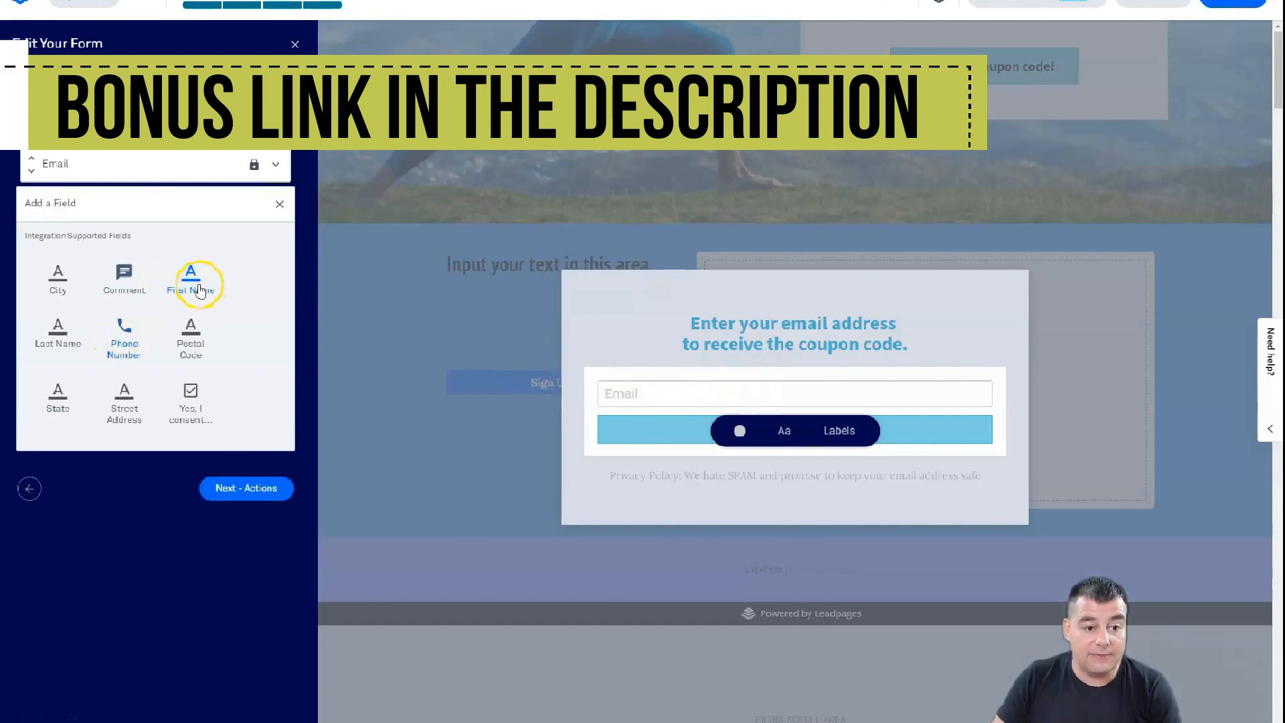
click(213, 294)
click(268, 204)
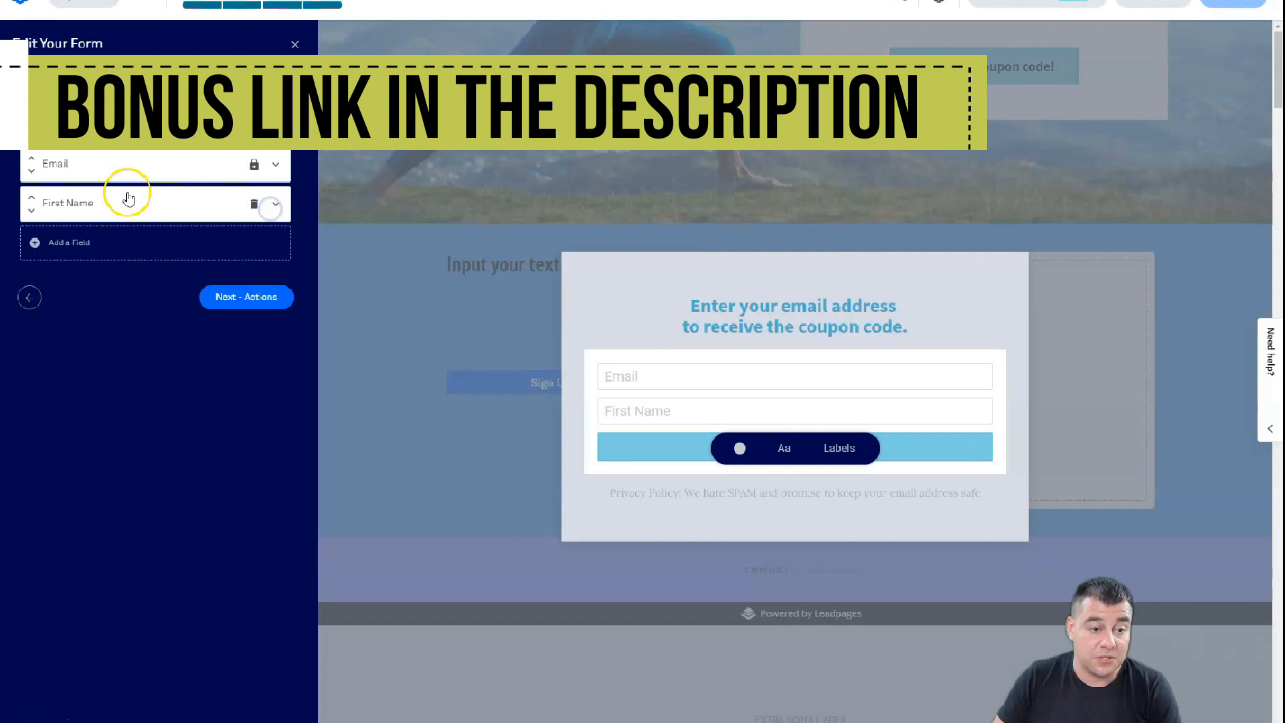
click(31, 197)
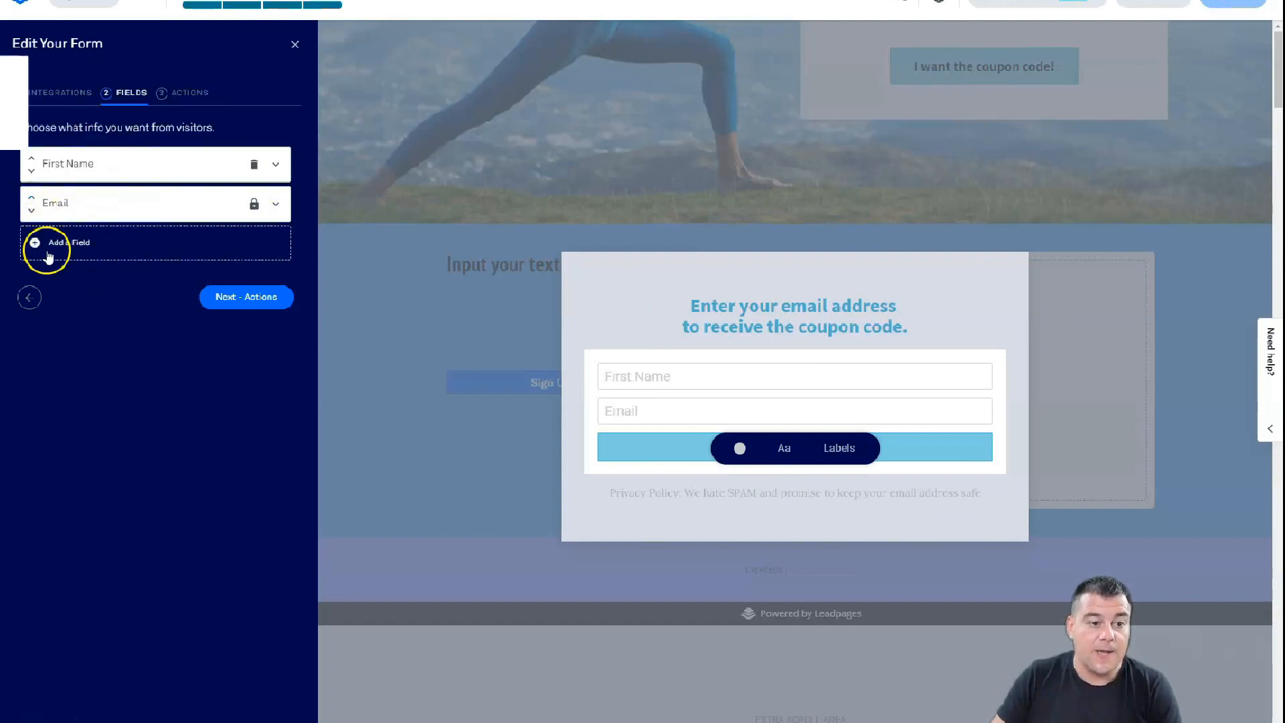
Add a Phone Number field below the Email field in the pop-up form, keeping its default options.
click(40, 245)
click(88, 405)
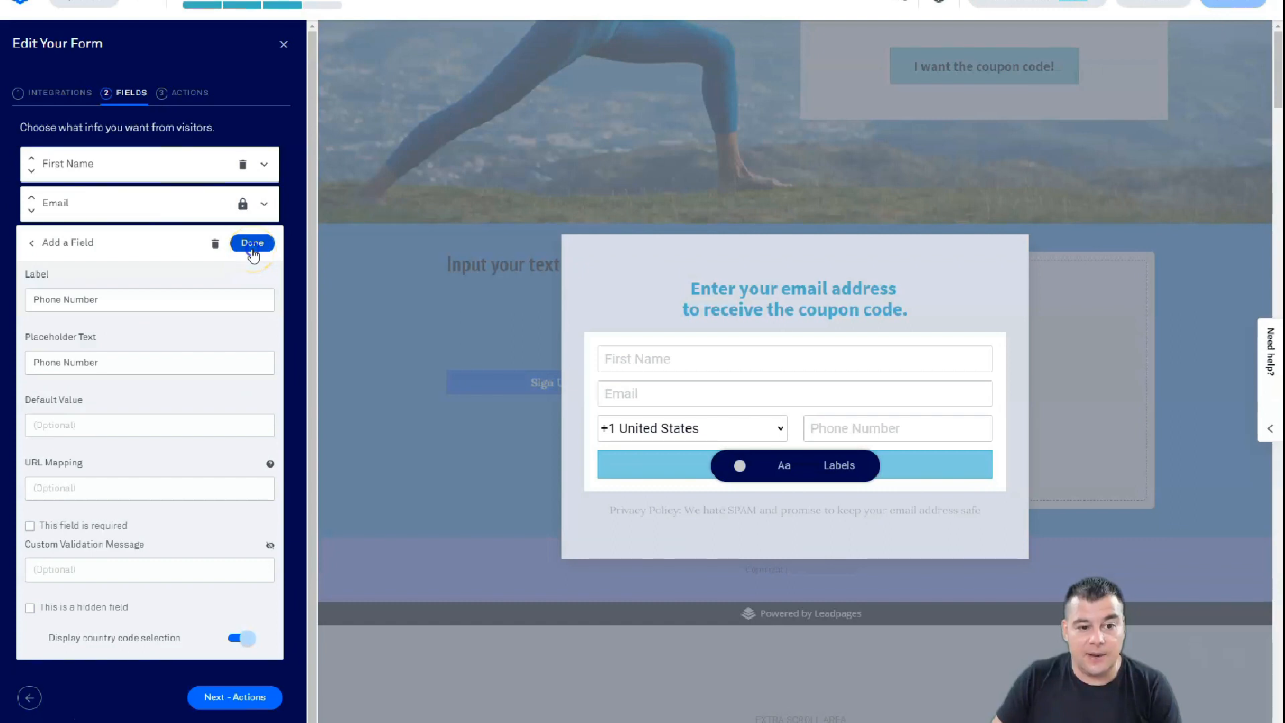
click(252, 246)
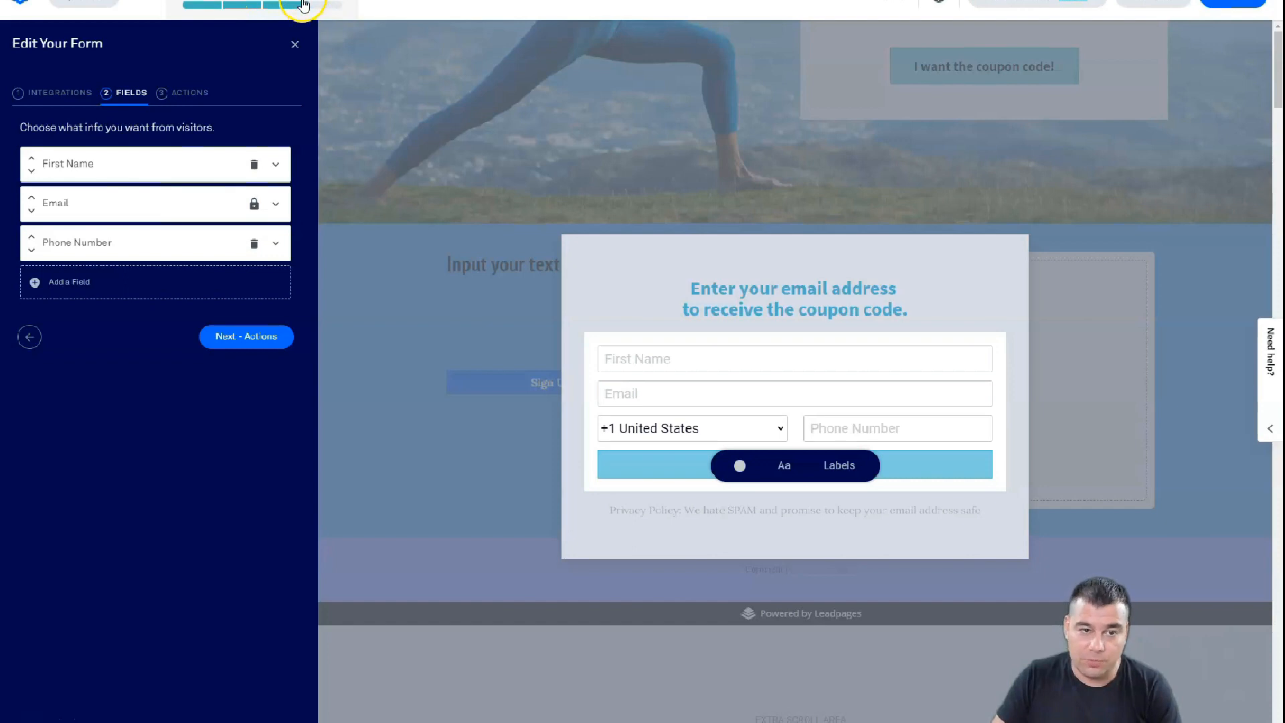
Delete the Phone Number field from the pop-up form and confirm the deletion.
click(253, 245)
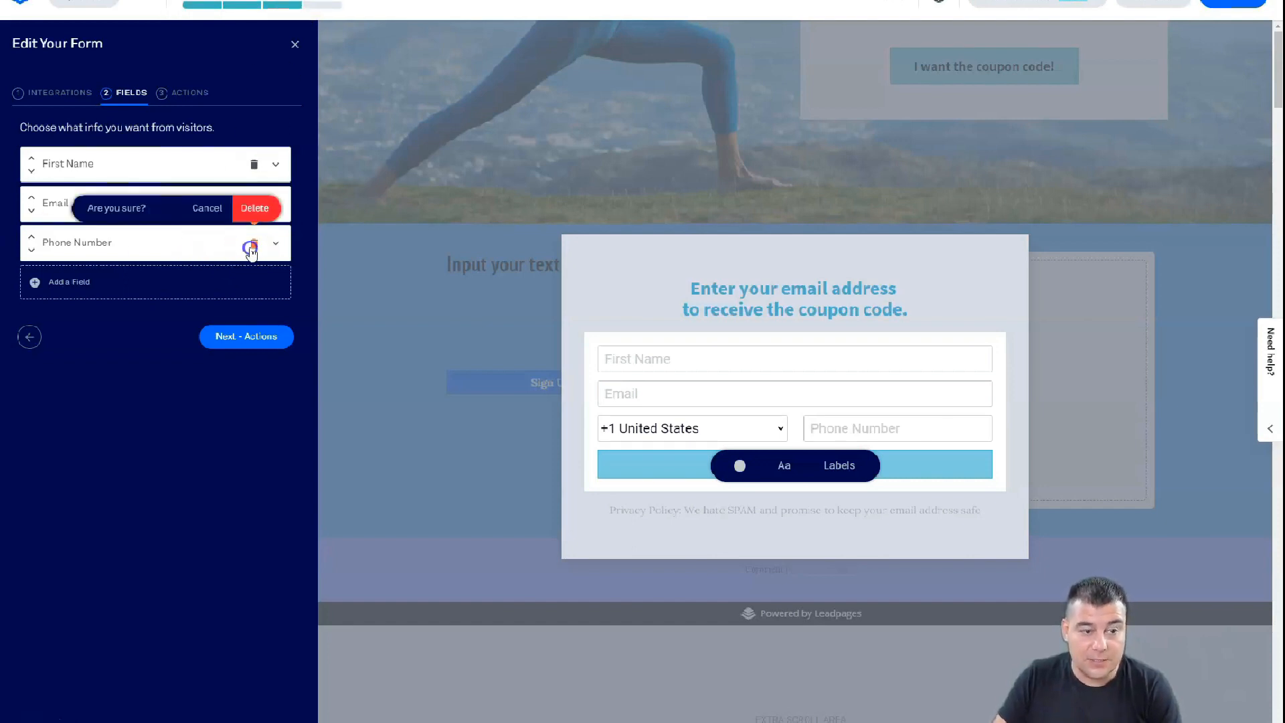
click(254, 208)
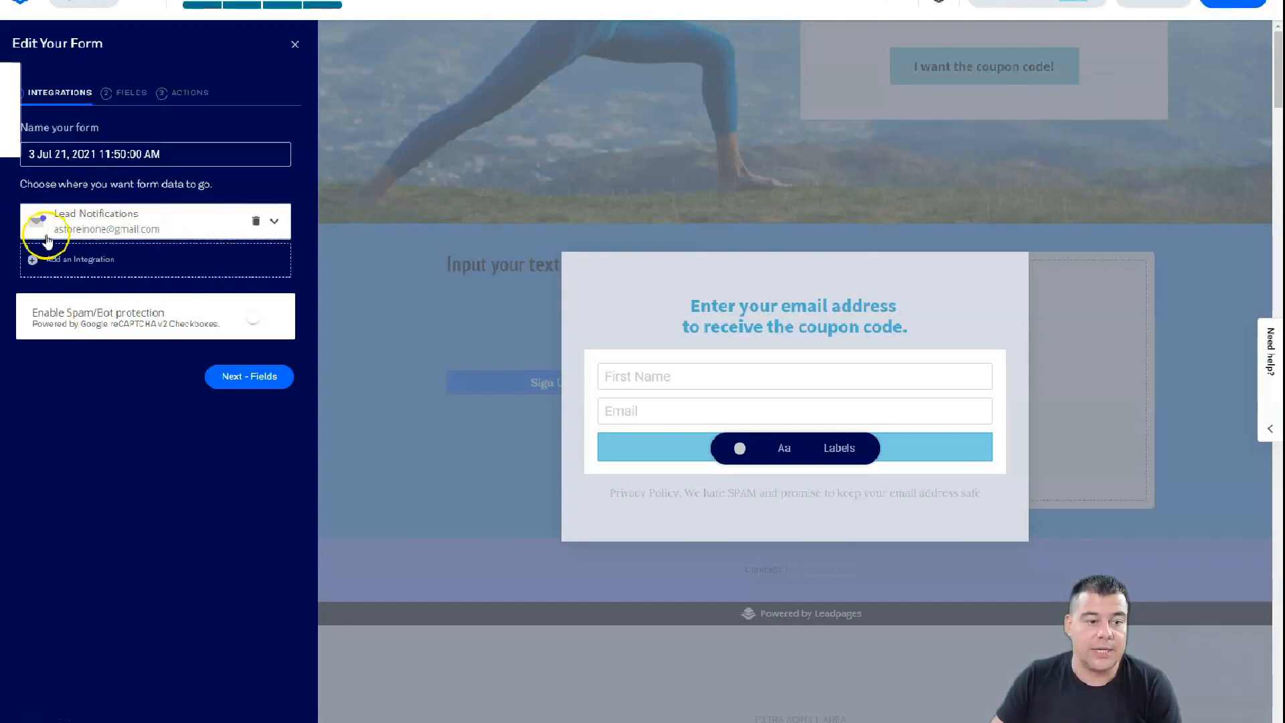
Examine the native and Zapier-powered services available as integrations for the pop-up form, and return to the form's integration settings.
click(67, 260)
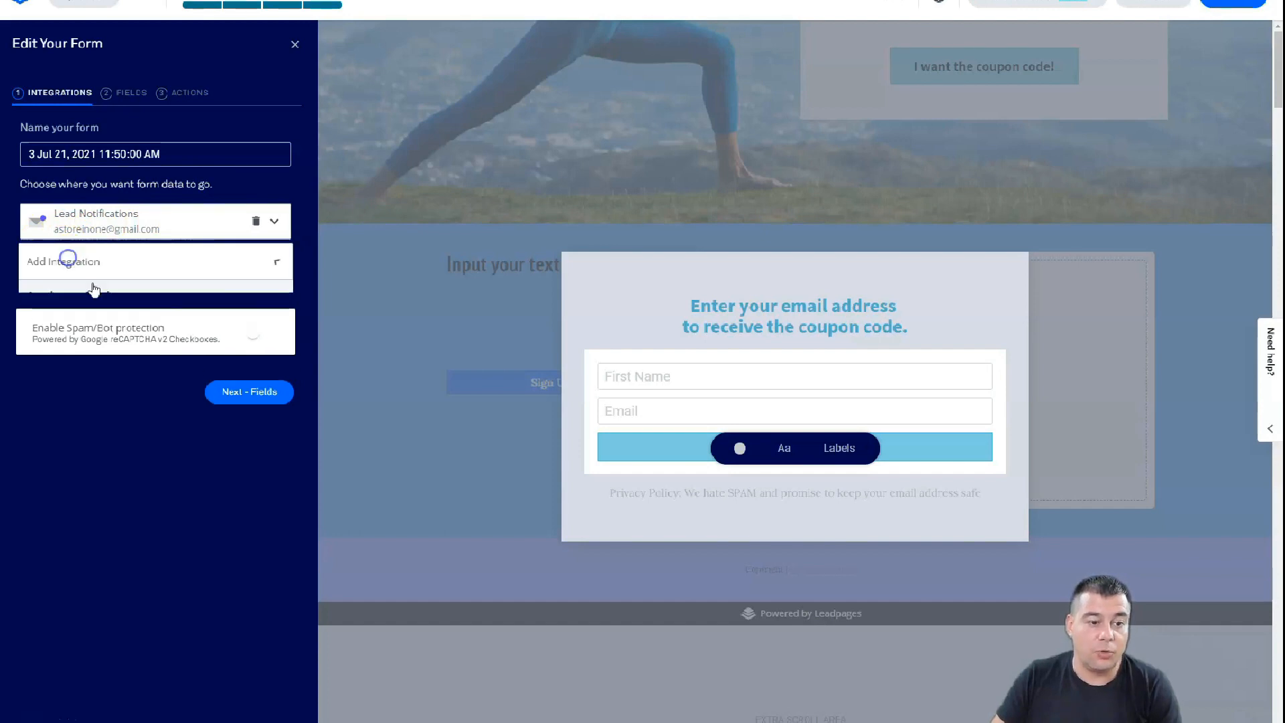
click(62, 382)
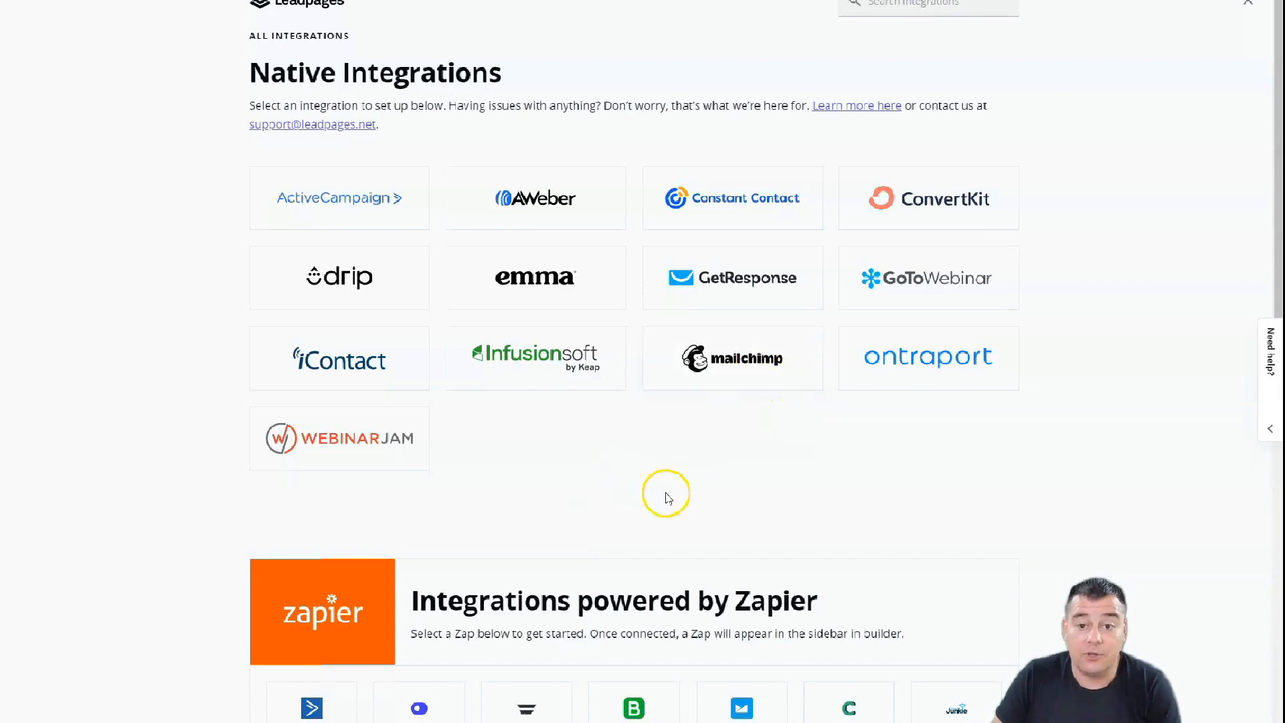
scroll(668, 498, down, 5)
scroll(700, 424, up, 1)
scroll(703, 424, down, 3)
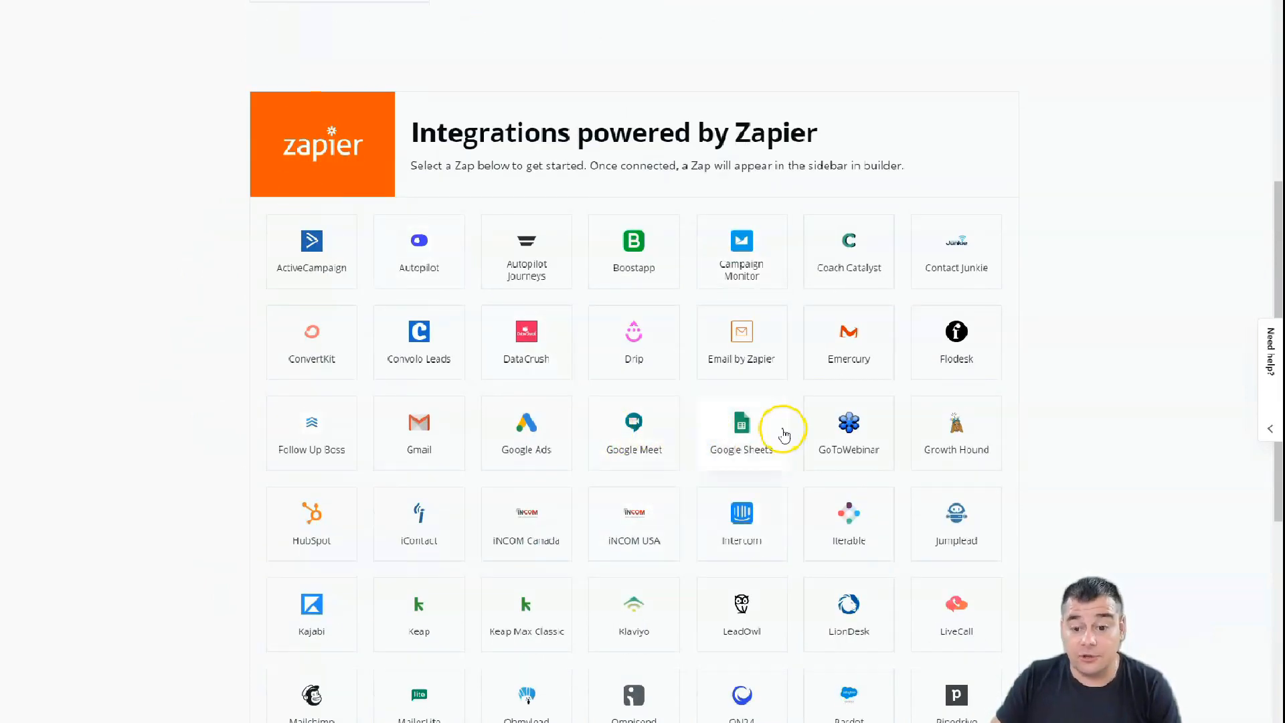
scroll(907, 513, up, 7)
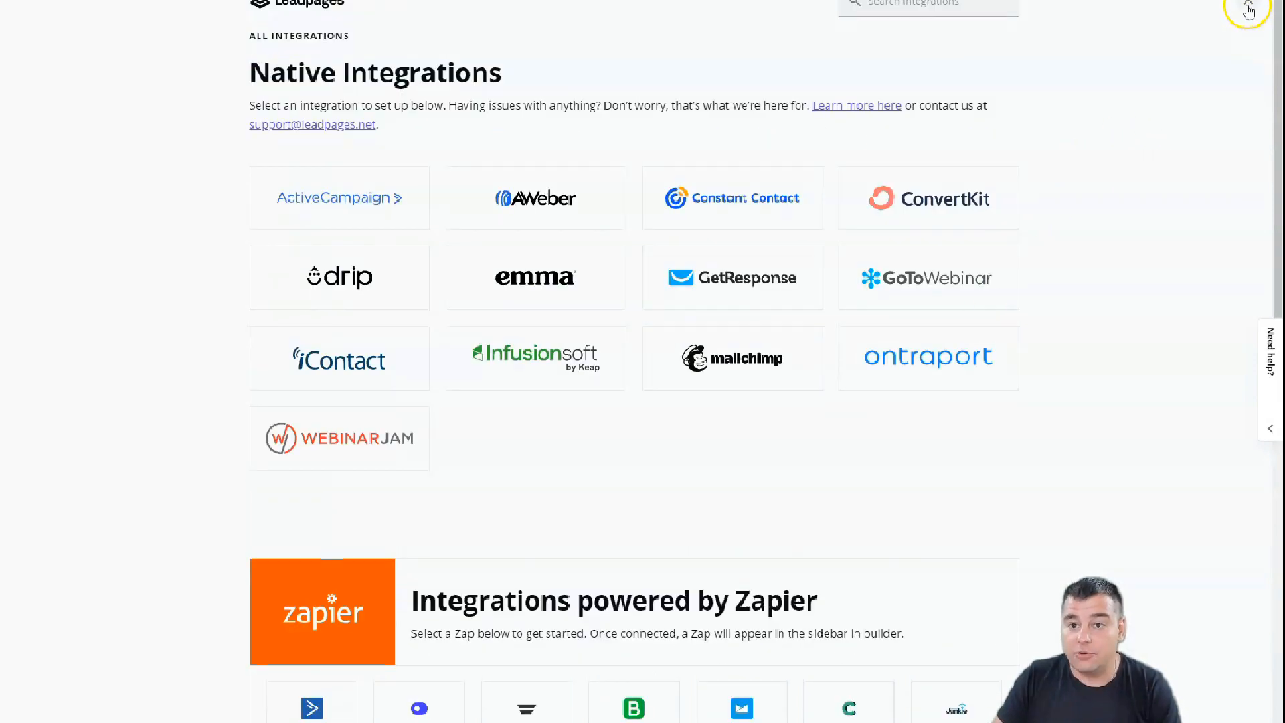
click(1249, 10)
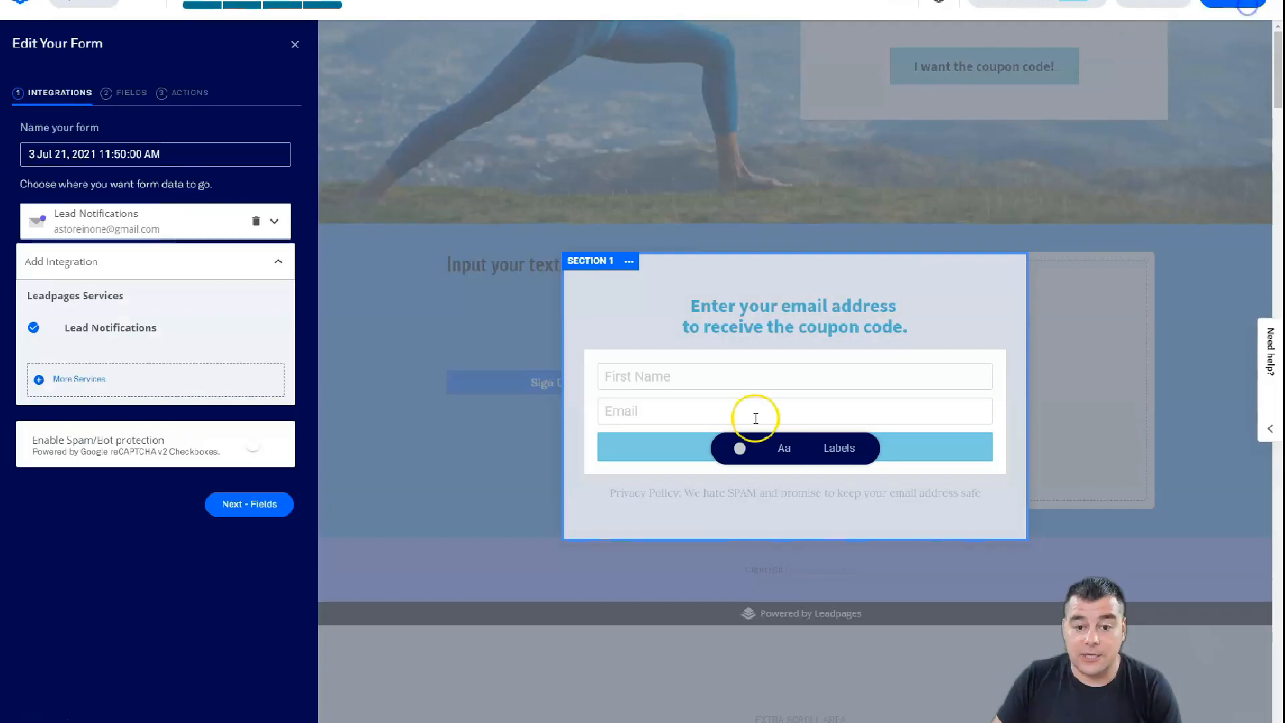
Review the form's after-submission destination and lead magnet options, and close the form and pop-up editing.
click(180, 93)
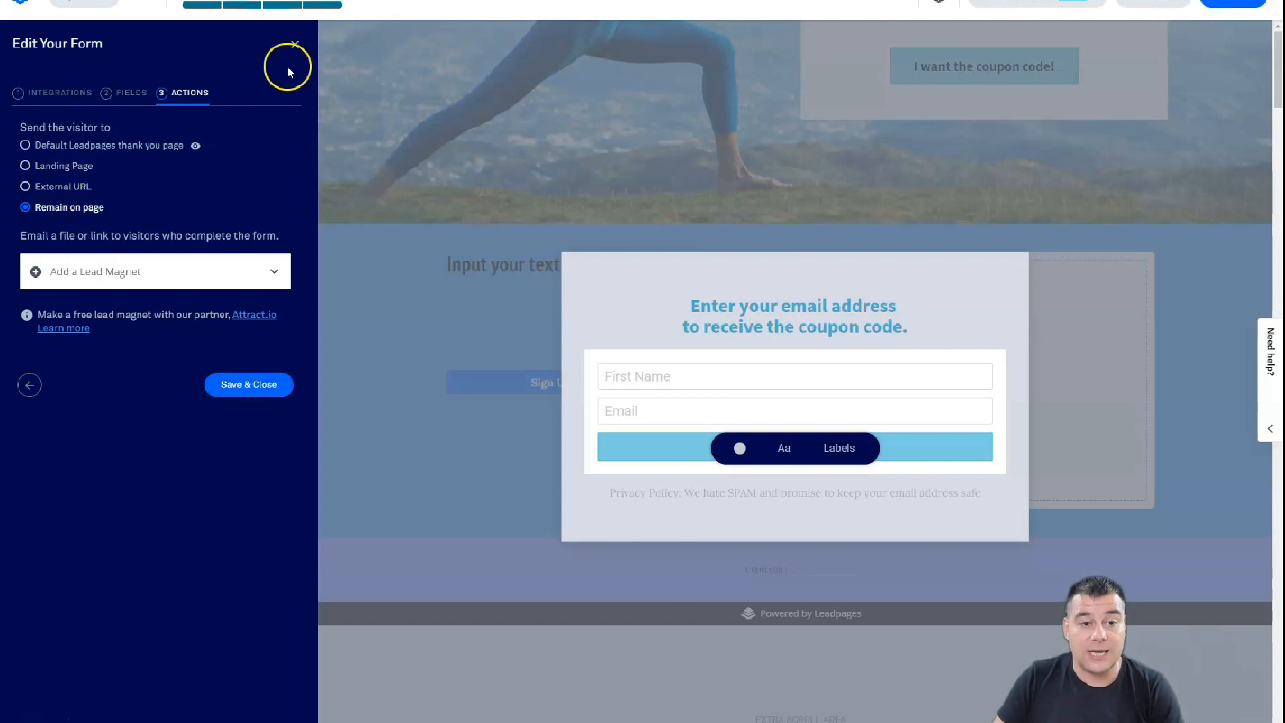
click(295, 46)
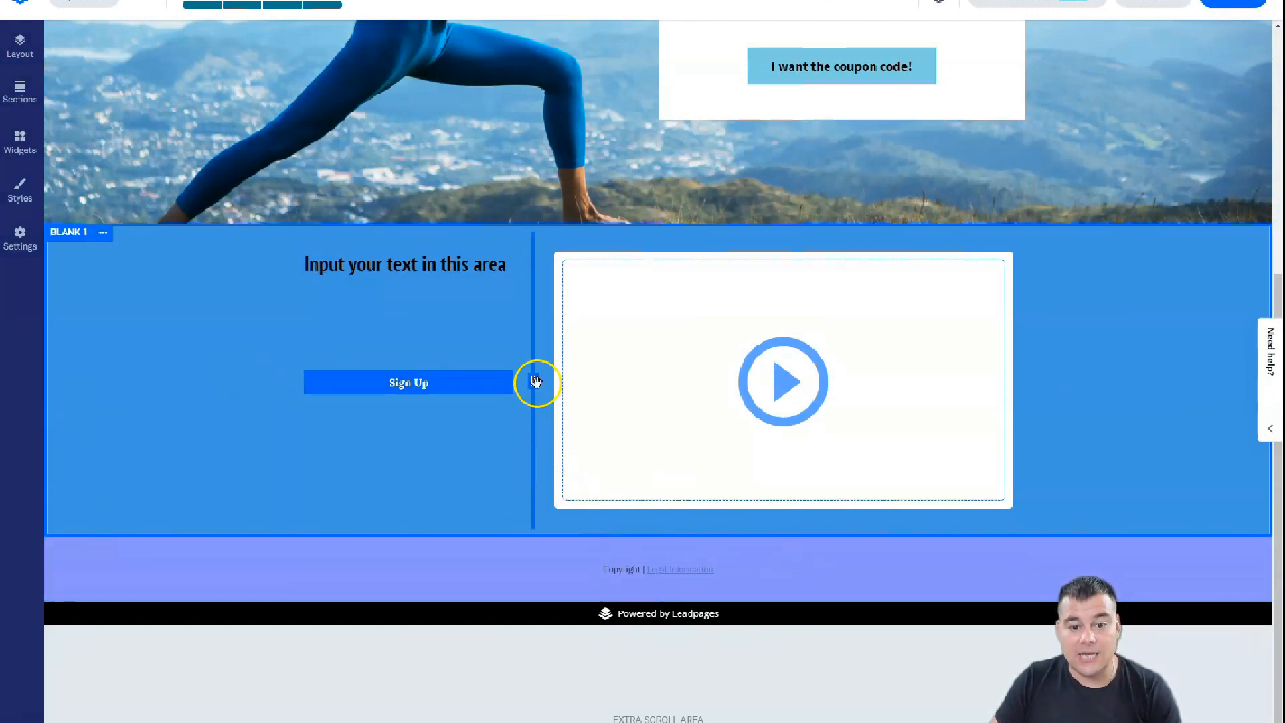
Widen the text and Sign Up button column in the blank section until it is about as wide as the video column.
drag(536, 380, 680, 387)
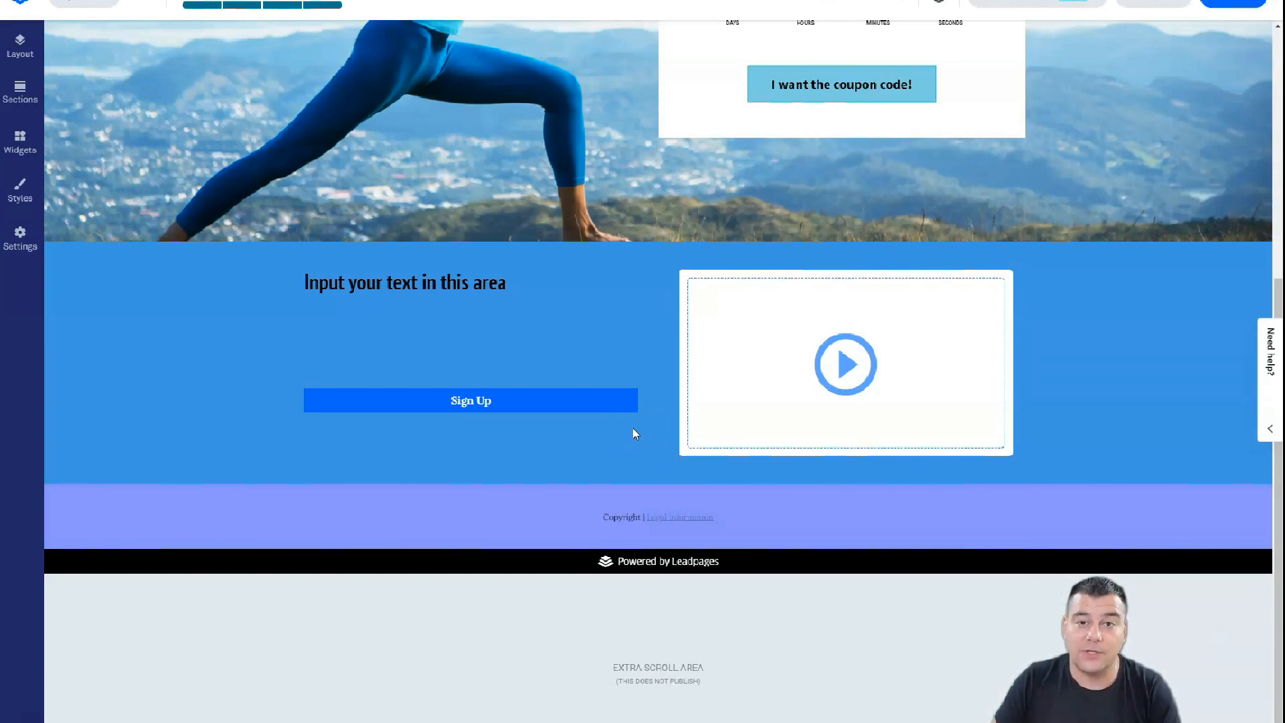
scroll(576, 396, up, 6)
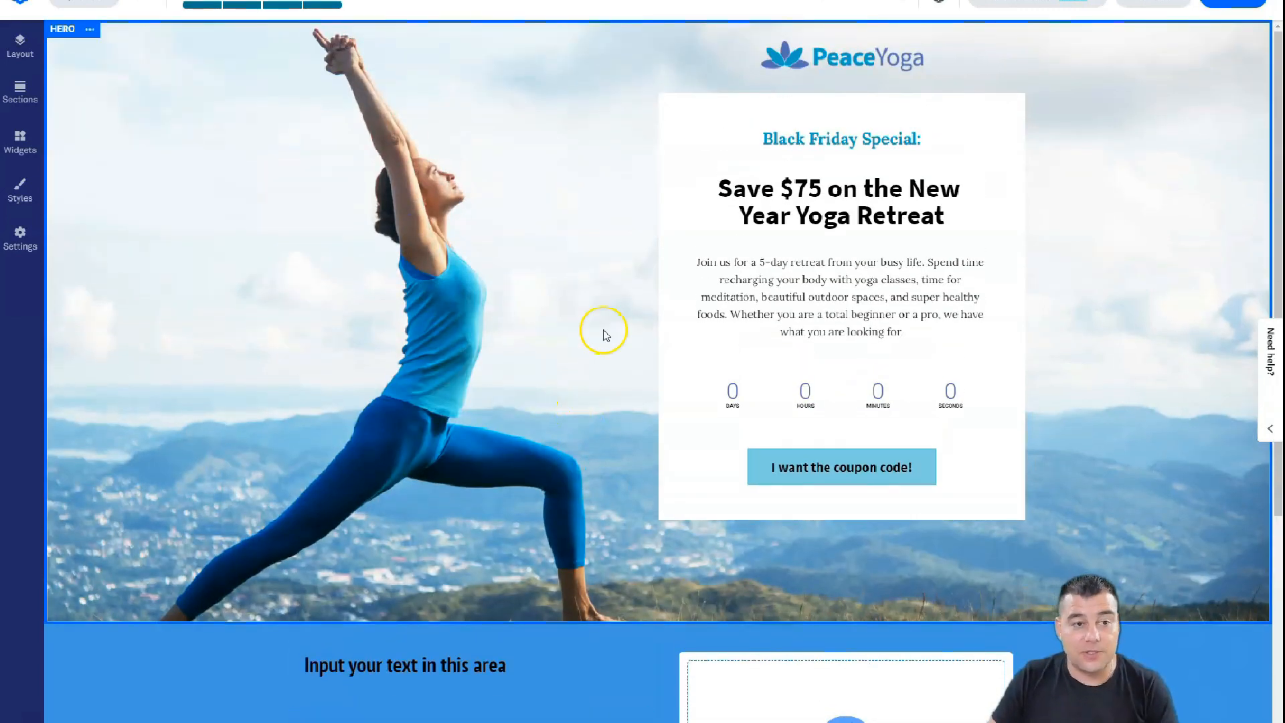